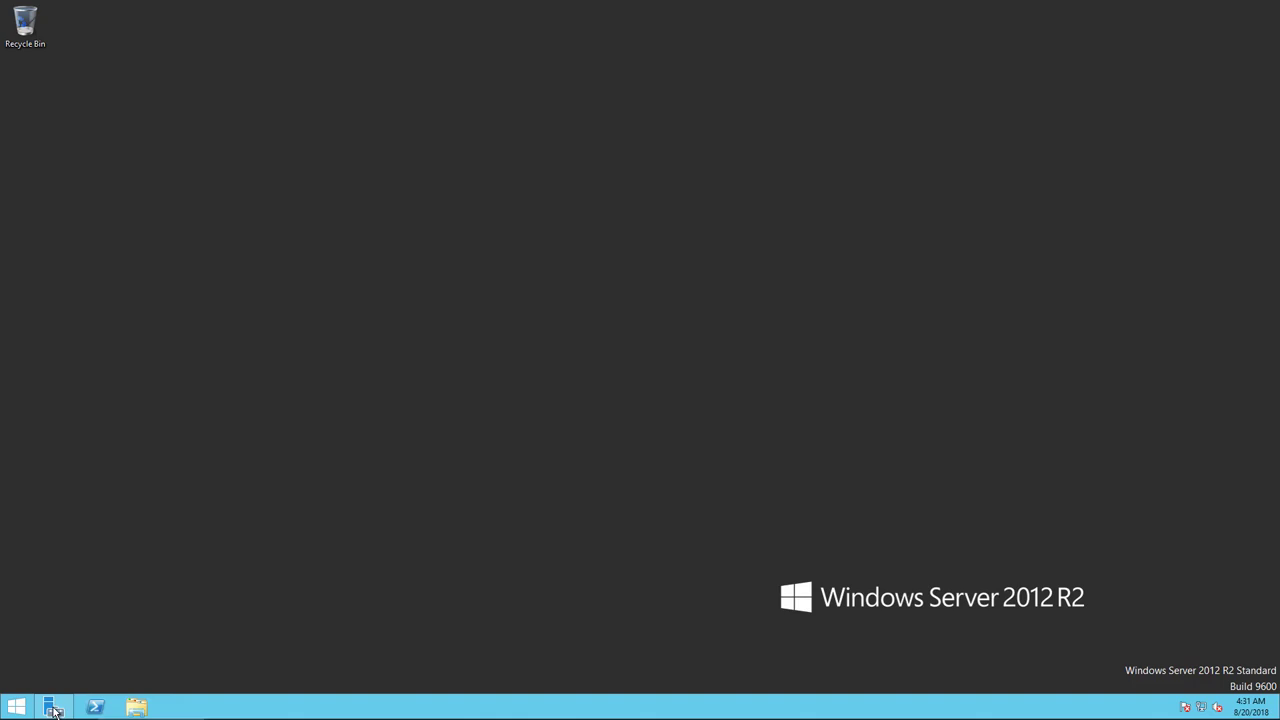
Start Add Roles and Features in Server Manager as a role-based install on the local server.
{"action": "left_click", "coordinate": [54, 708]}
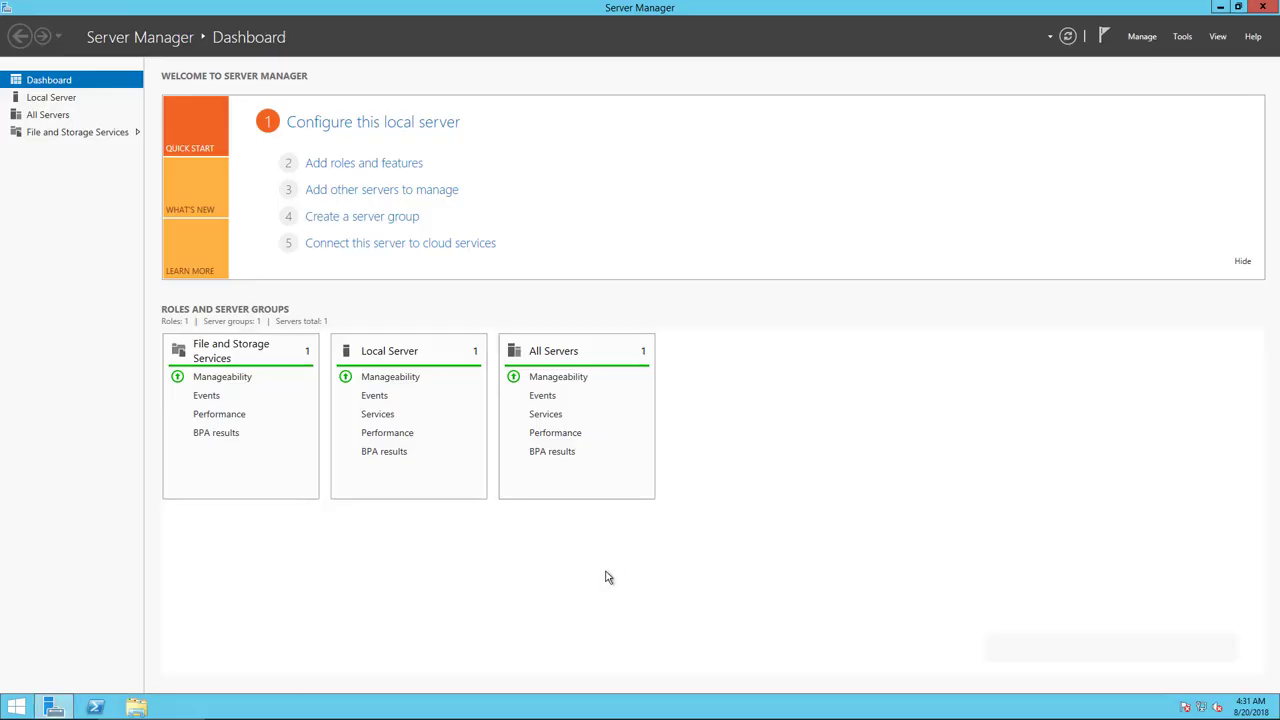
{"action": "left_click", "coordinate": [373, 166]}
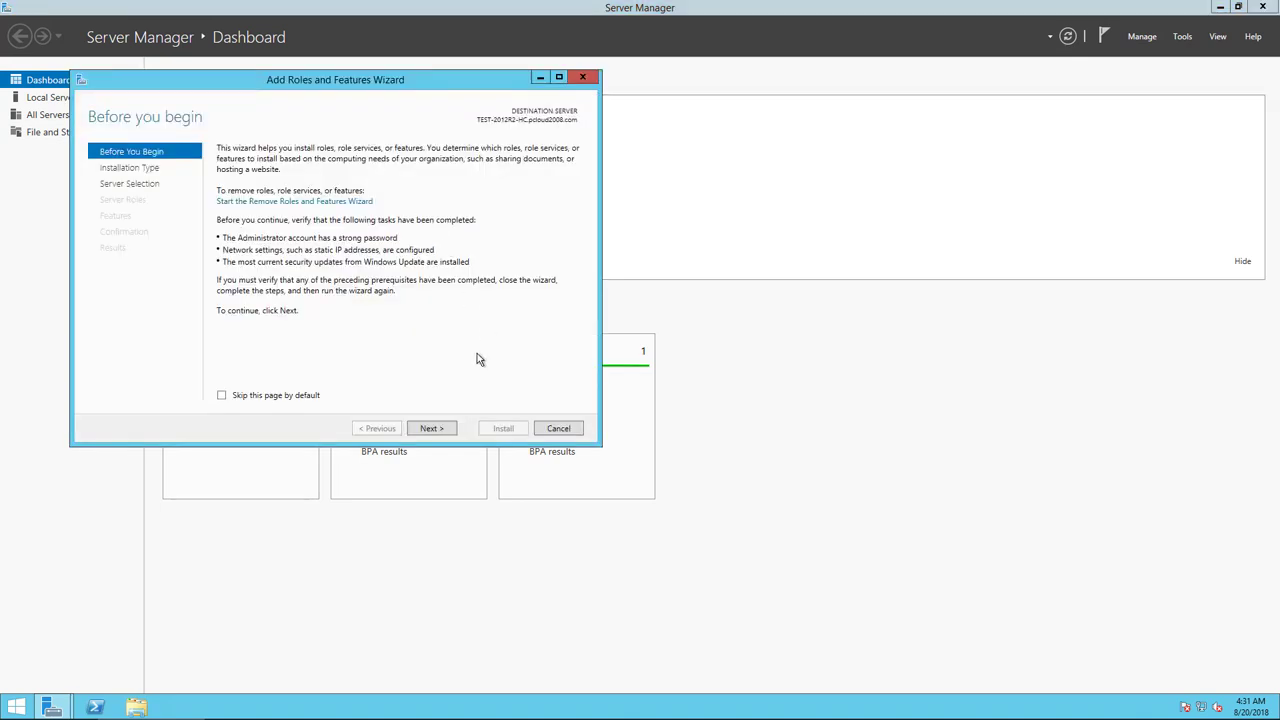
{"action": "left_click", "coordinate": [432, 428]}
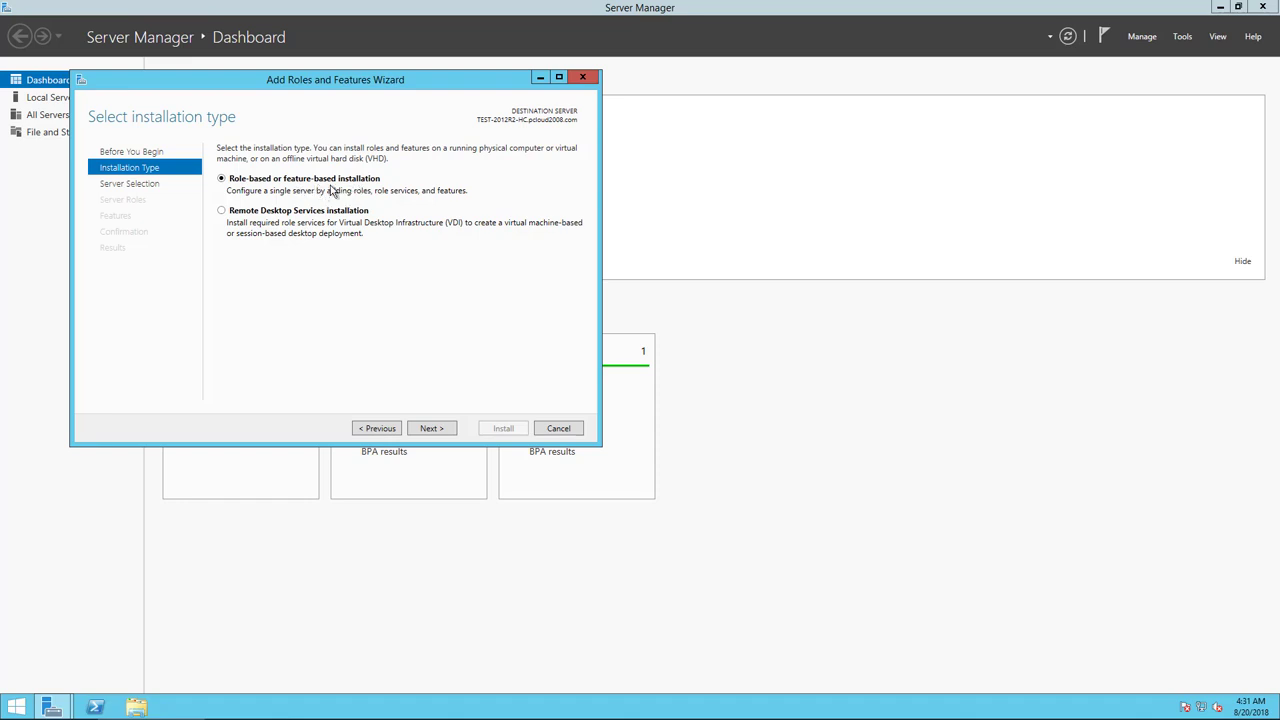
{"action": "left_click", "coordinate": [437, 430]}
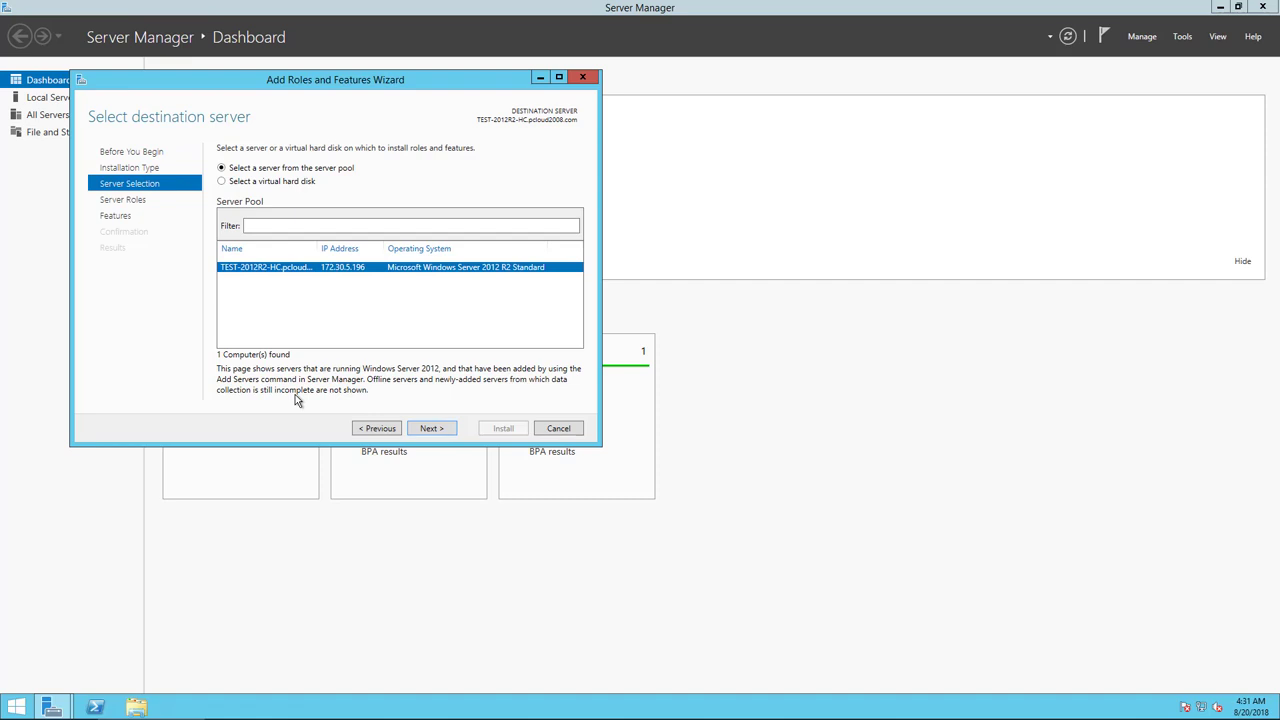
{"action": "left_click", "coordinate": [416, 430]}
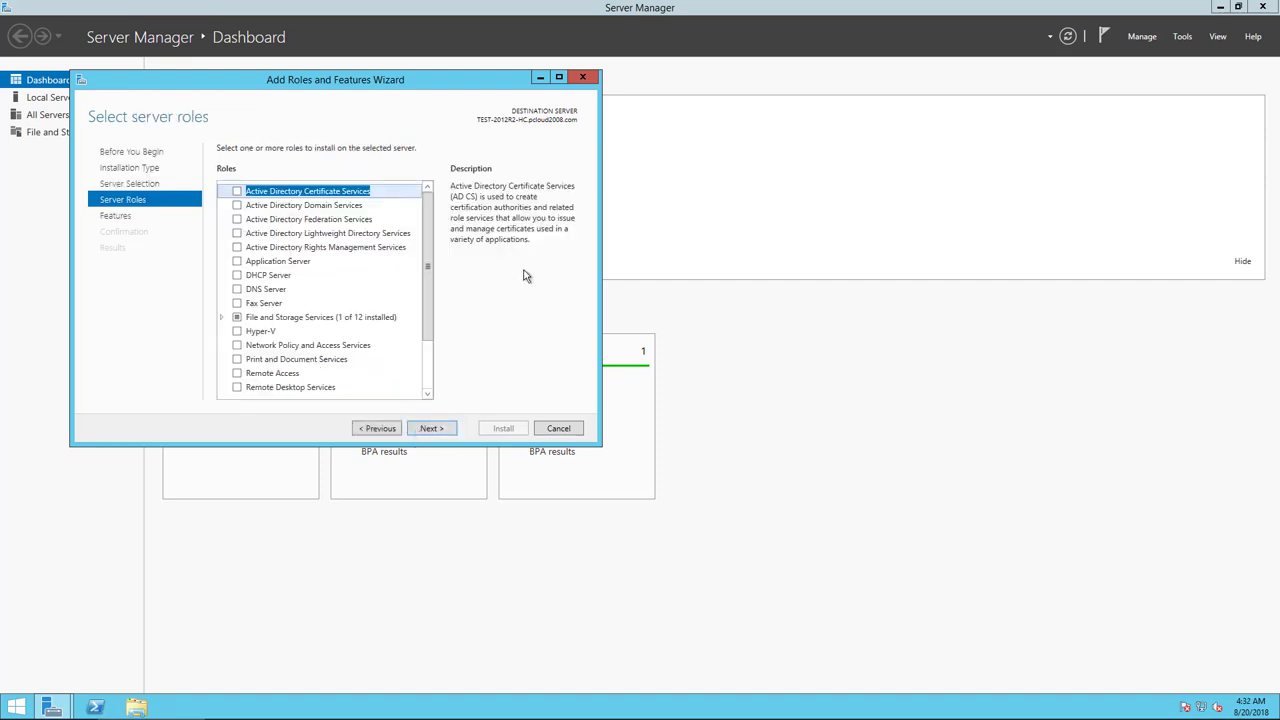
Select the Application Server and Web Server (IIS) roles, accepting the required IIS tools.
{"action": "left_click", "coordinate": [237, 262]}
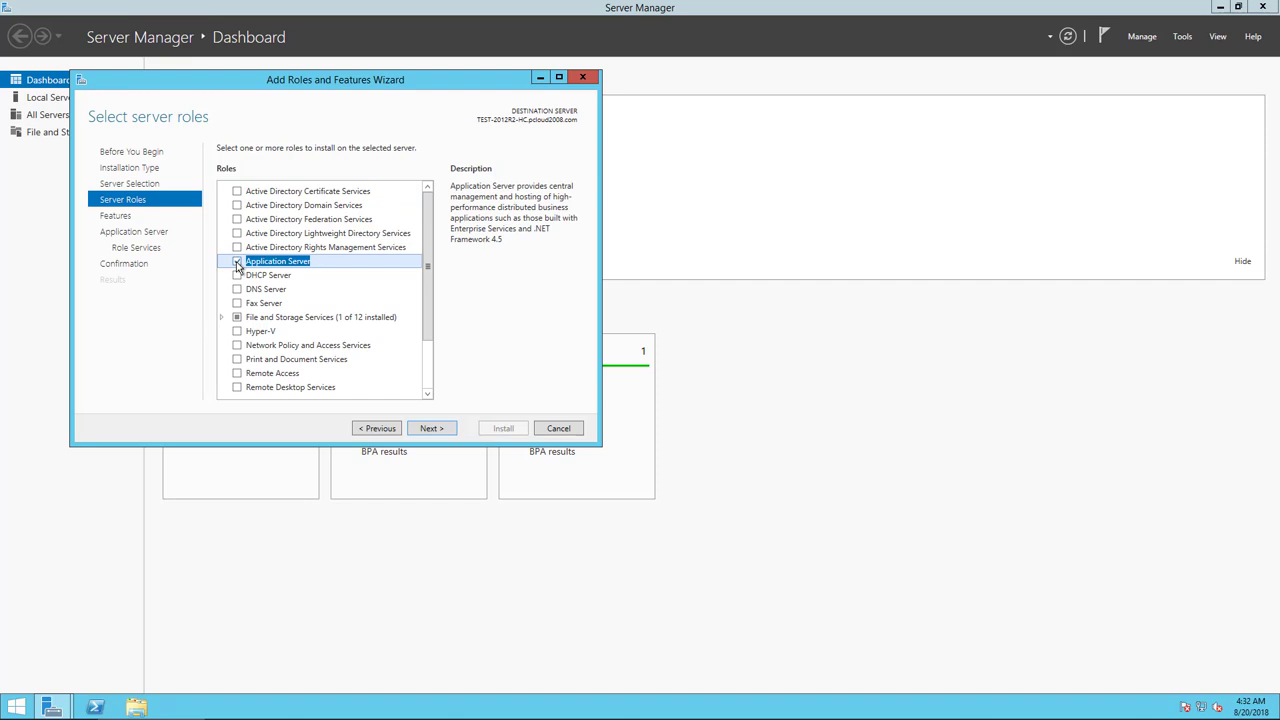
{"action": "left_click", "coordinate": [429, 393]}
{"action": "left_click", "coordinate": [429, 393]}
{"action": "left_click", "coordinate": [429, 393]}
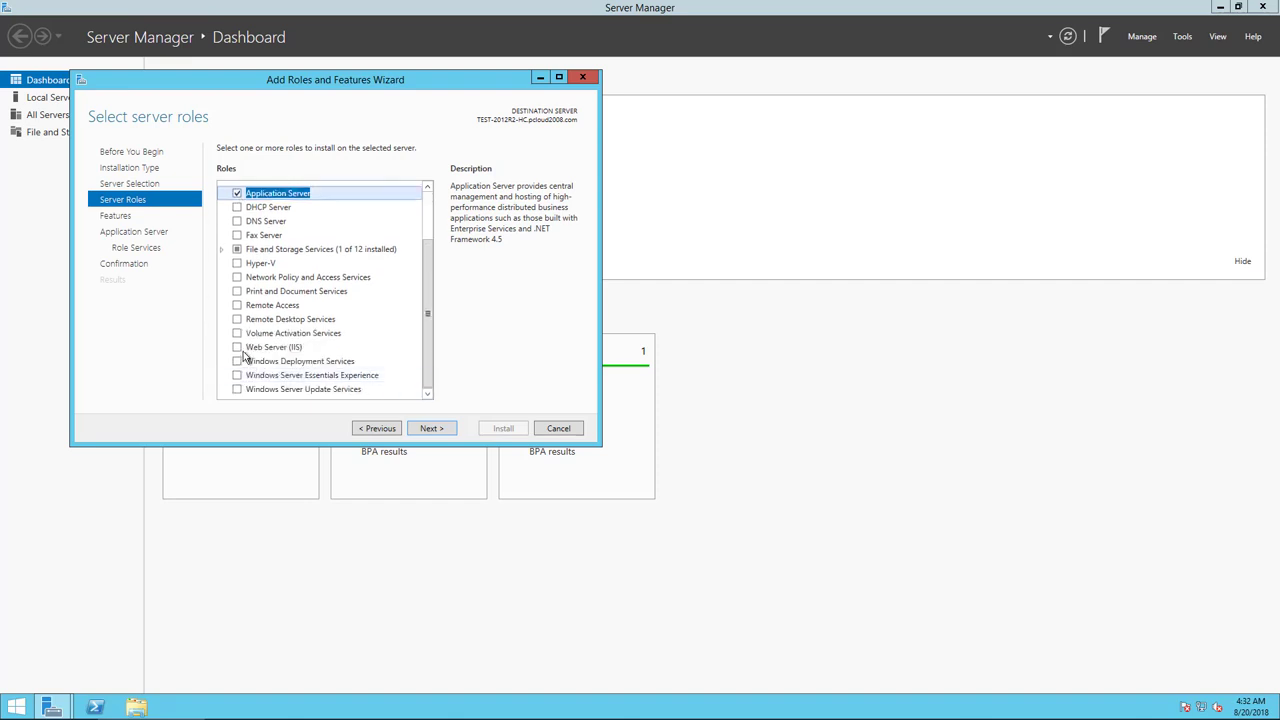
{"action": "left_click", "coordinate": [238, 348]}
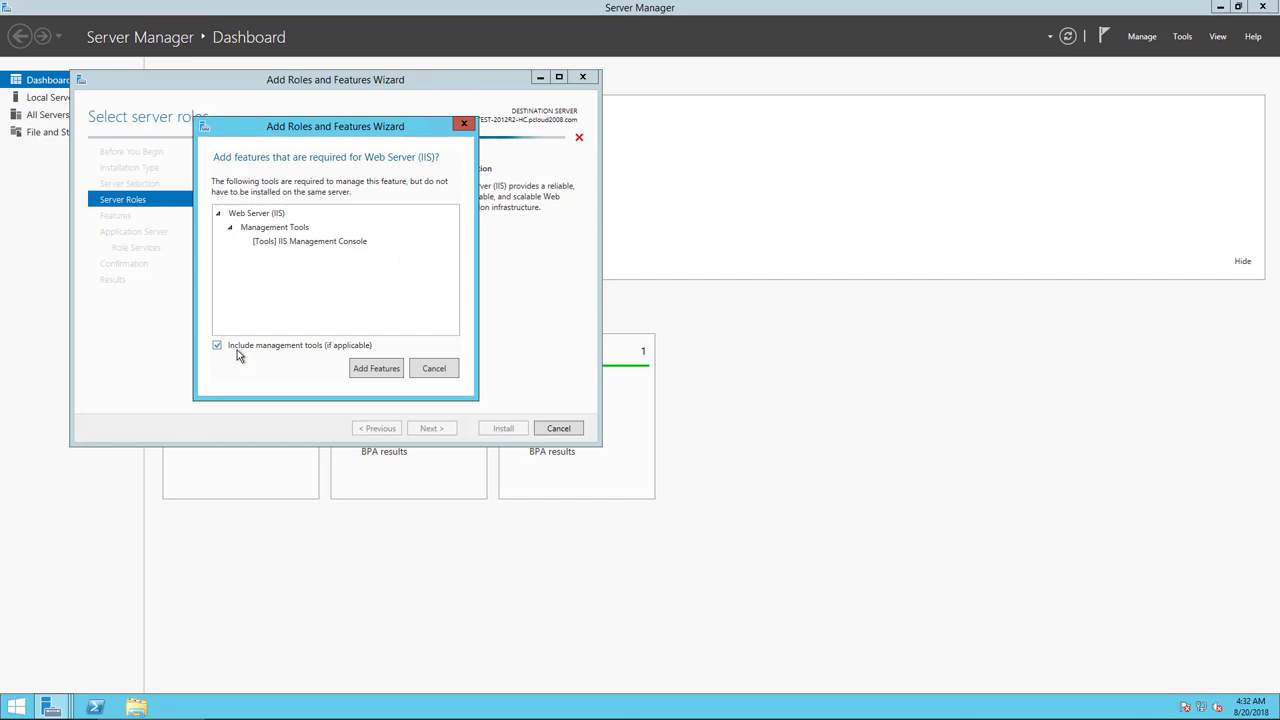
{"action": "left_click", "coordinate": [368, 370]}
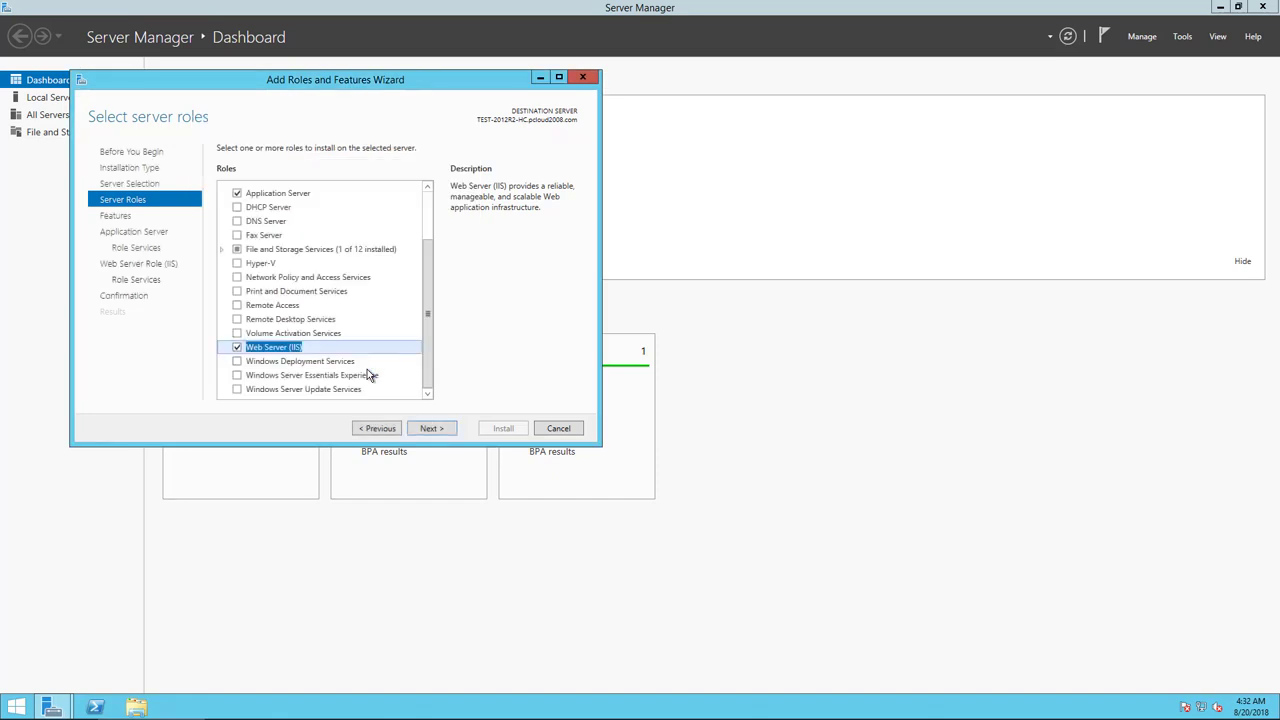
{"action": "left_click", "coordinate": [430, 428]}
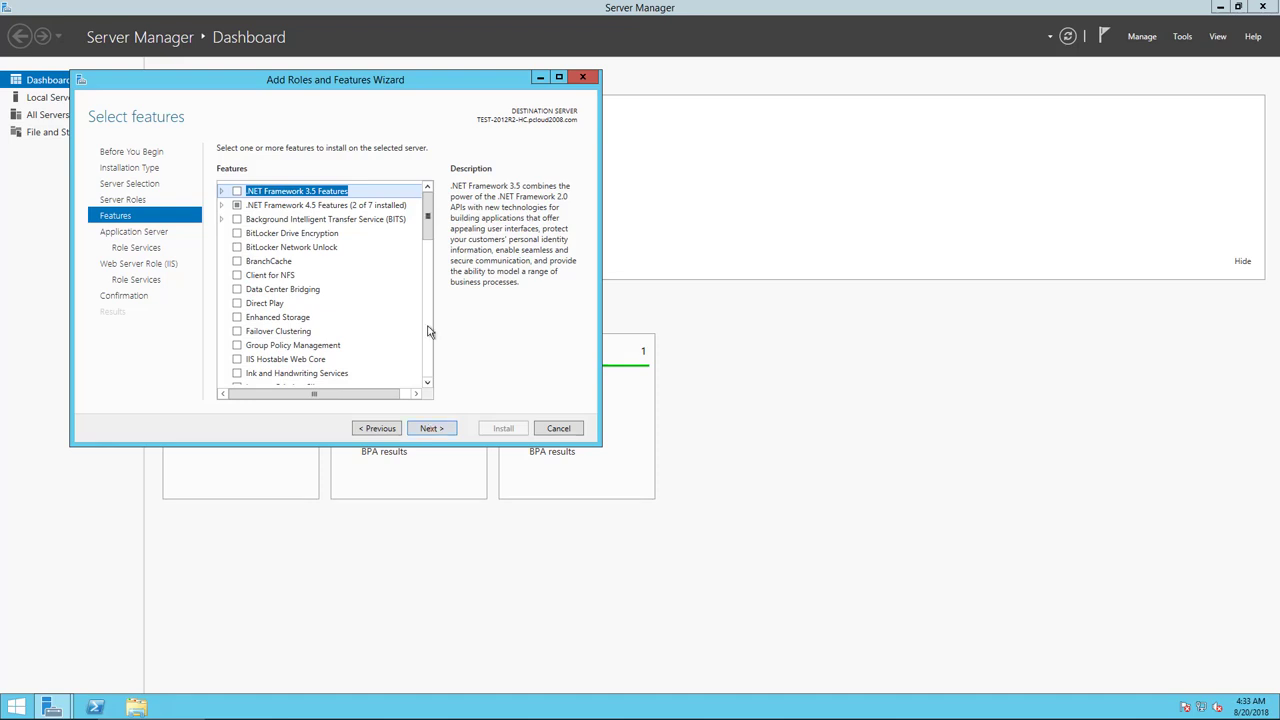
Add .NET Framework 3.5 Features and advance to the Application Server role services.
{"action": "left_click", "coordinate": [237, 192]}
{"action": "left_click", "coordinate": [222, 192]}
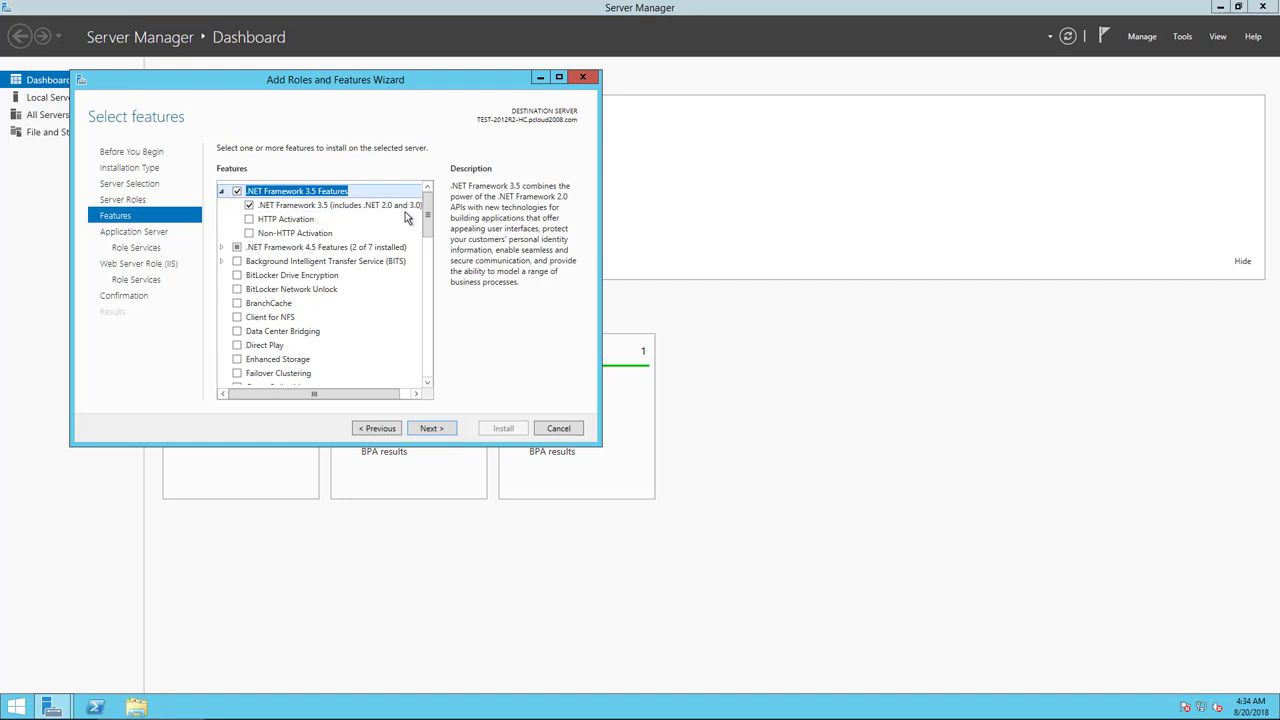
{"action": "left_click", "coordinate": [434, 429]}
{"action": "left_click", "coordinate": [431, 428]}
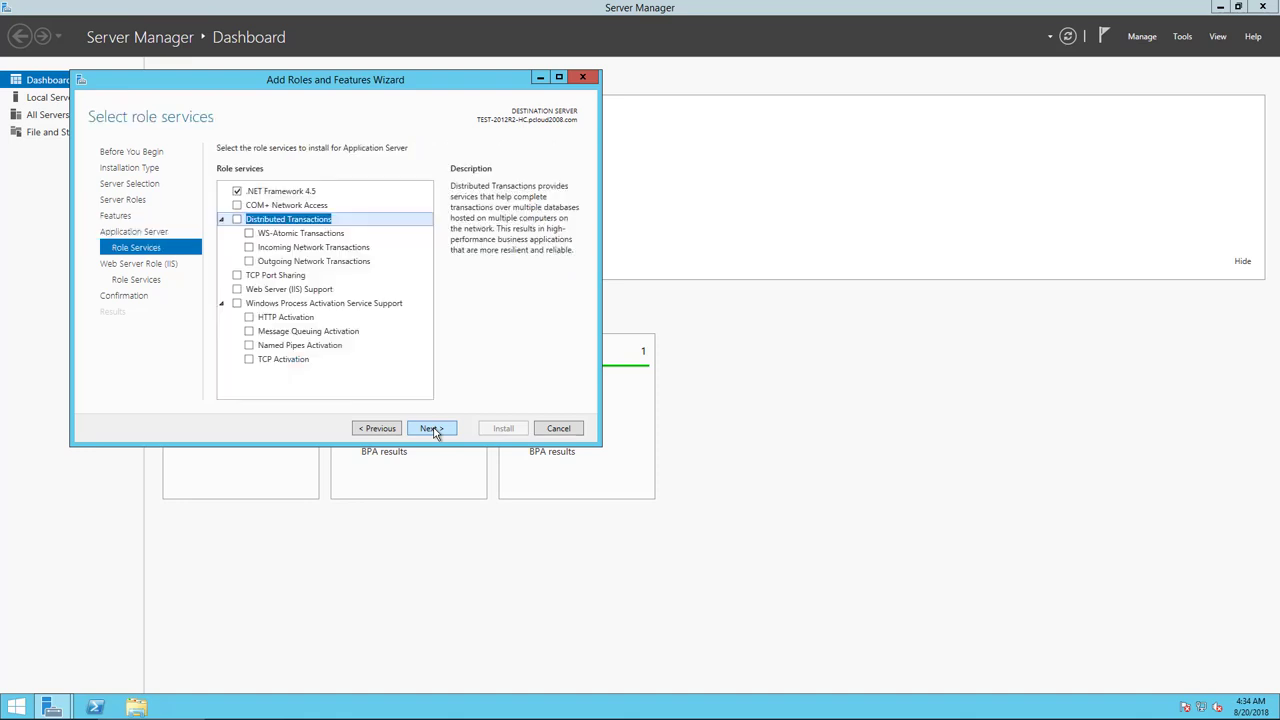
Add Web Server (IIS) Support to Application Server with its required features.
{"action": "left_click", "coordinate": [237, 289]}
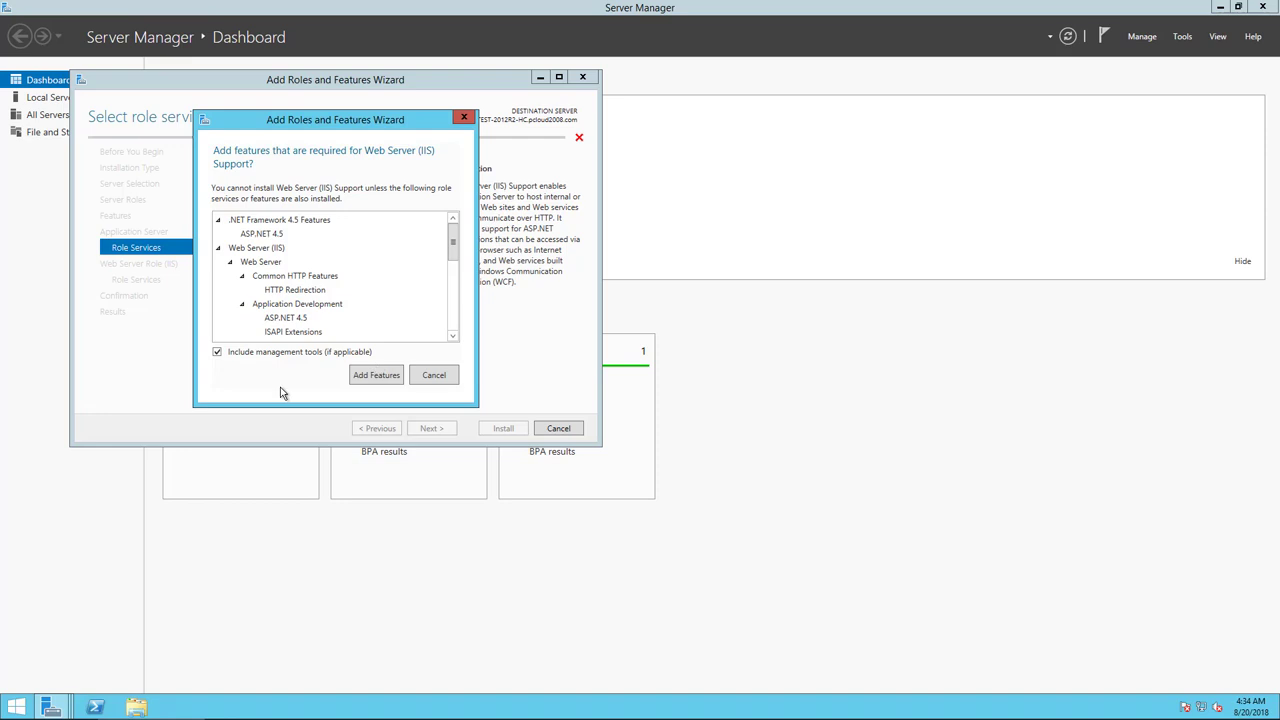
{"action": "left_click", "coordinate": [368, 377]}
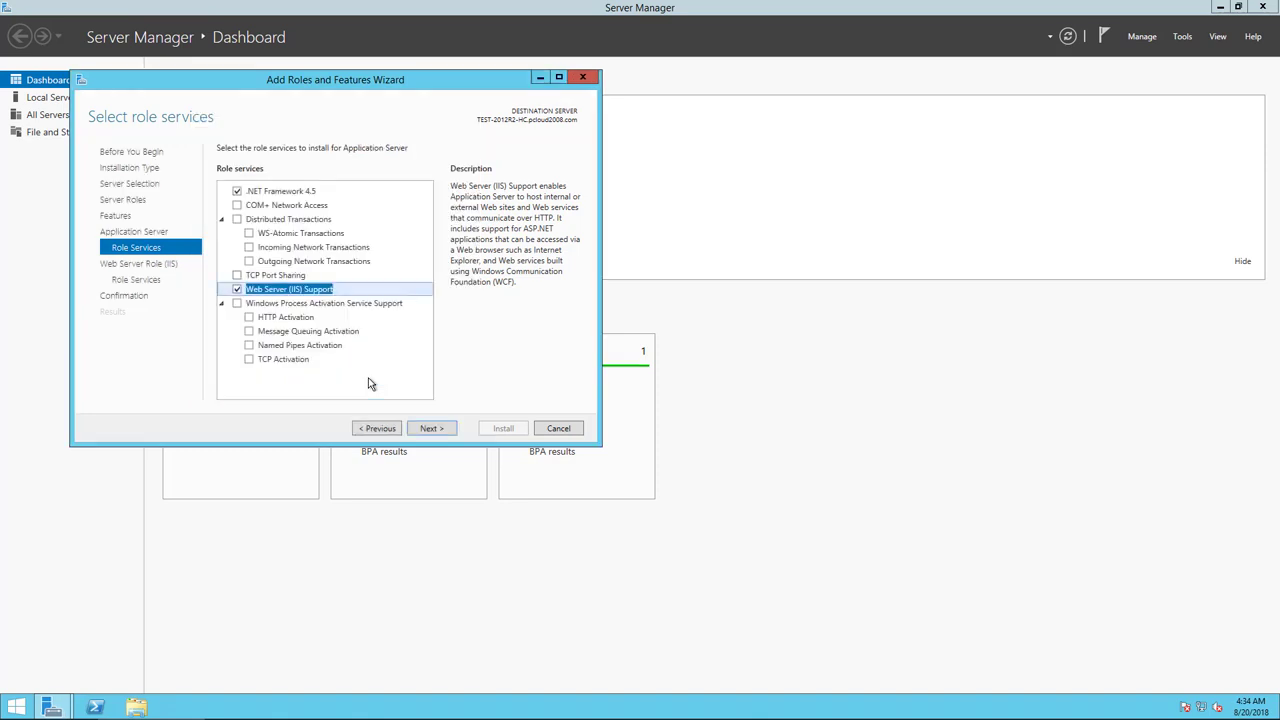
{"action": "left_click", "coordinate": [416, 427]}
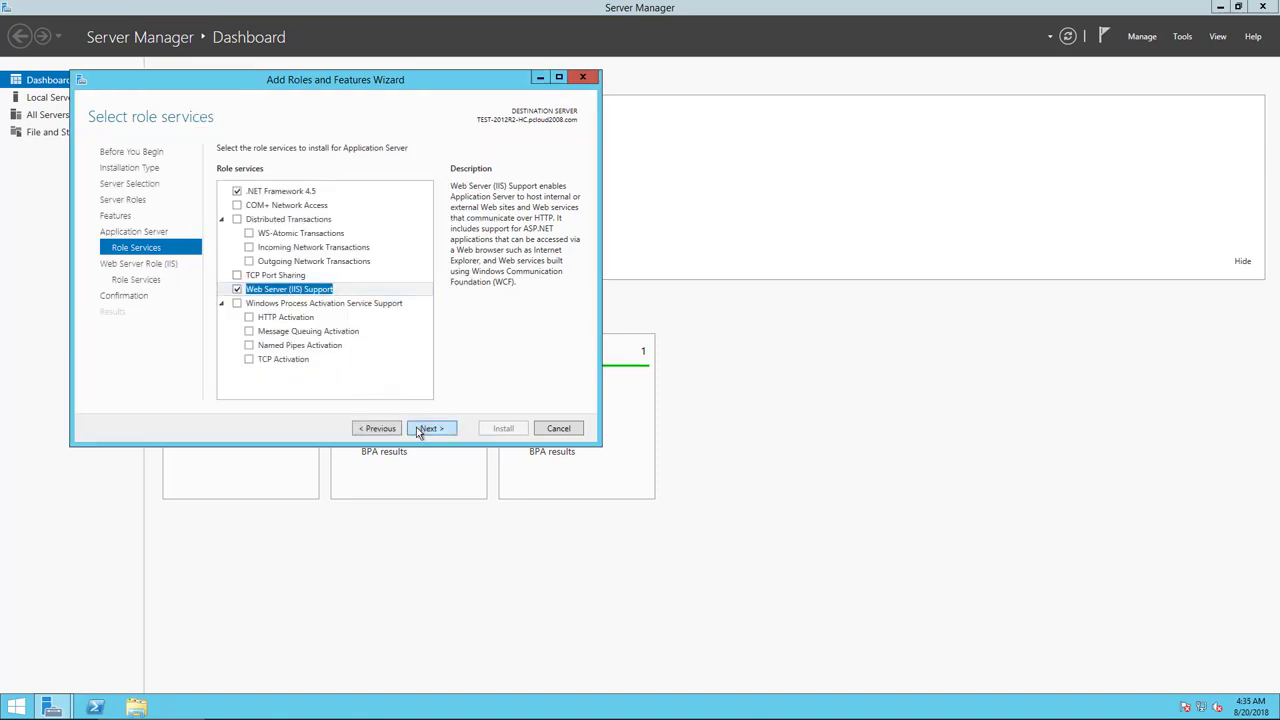
Add the .NET Extensibility 3.5, ASP.NET 3.5 and ASP role services.
{"action": "left_click_drag", "start_coordinate": [427, 243], "coordinate": [432, 320]}
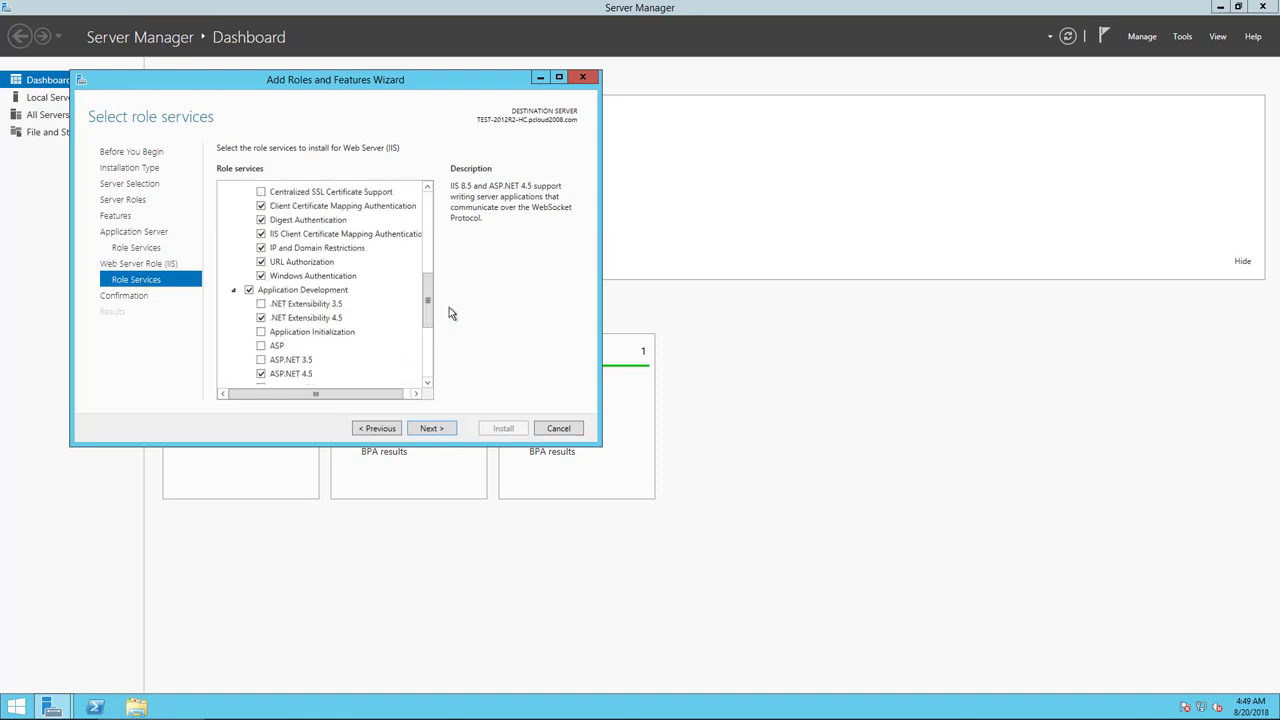
{"action": "left_click", "coordinate": [292, 360]}
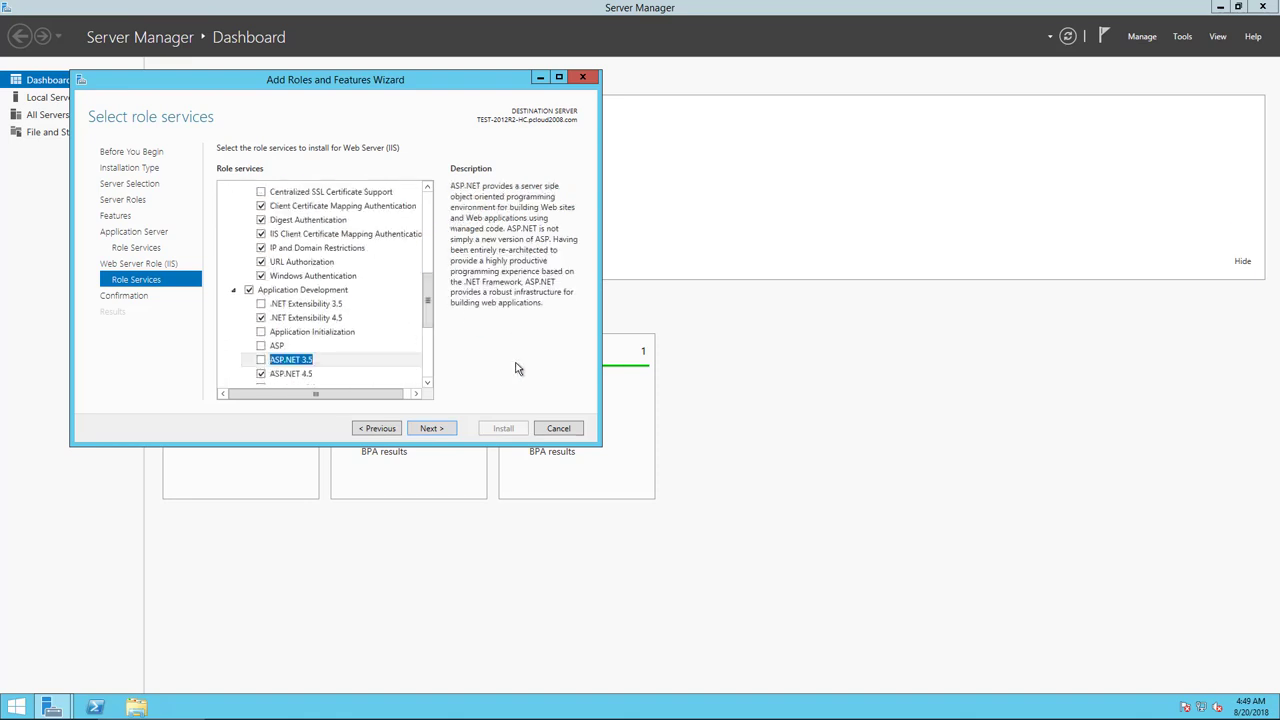
{"action": "left_click", "coordinate": [261, 304]}
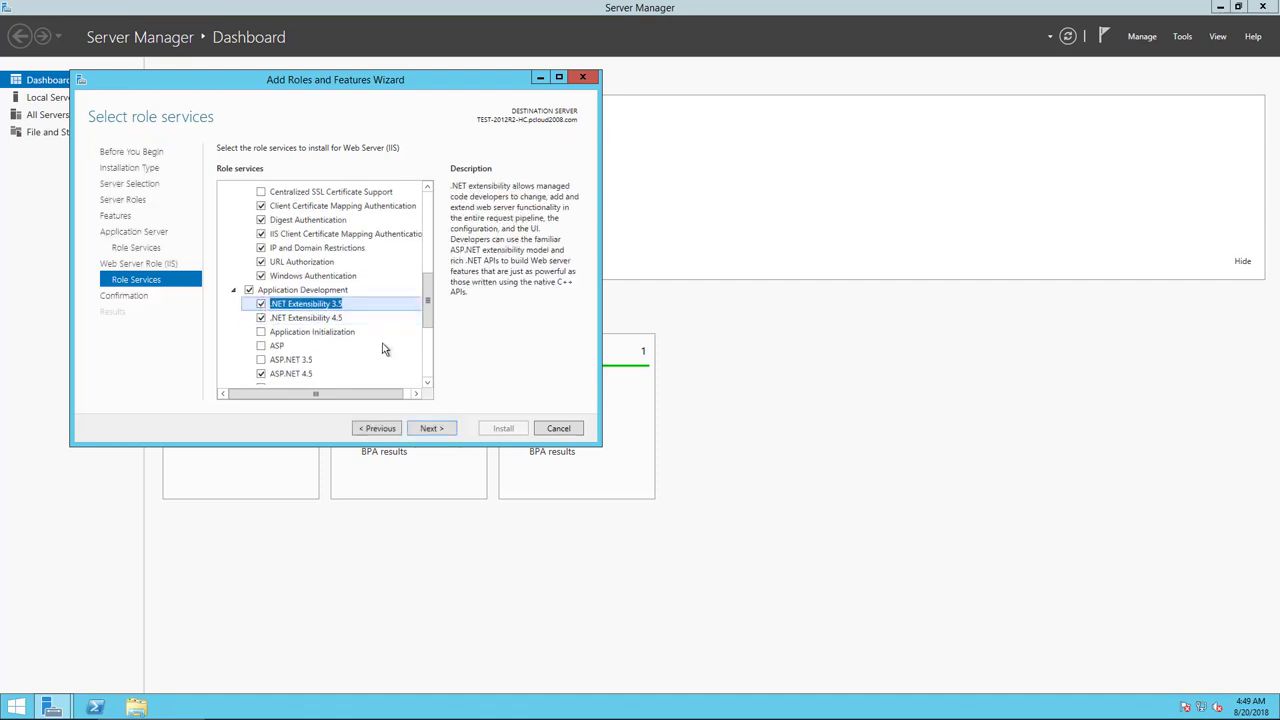
{"action": "left_click", "coordinate": [261, 360]}
{"action": "scroll", "coordinate": [427, 337], "scroll_direction": "down", "scroll_amount": 2}
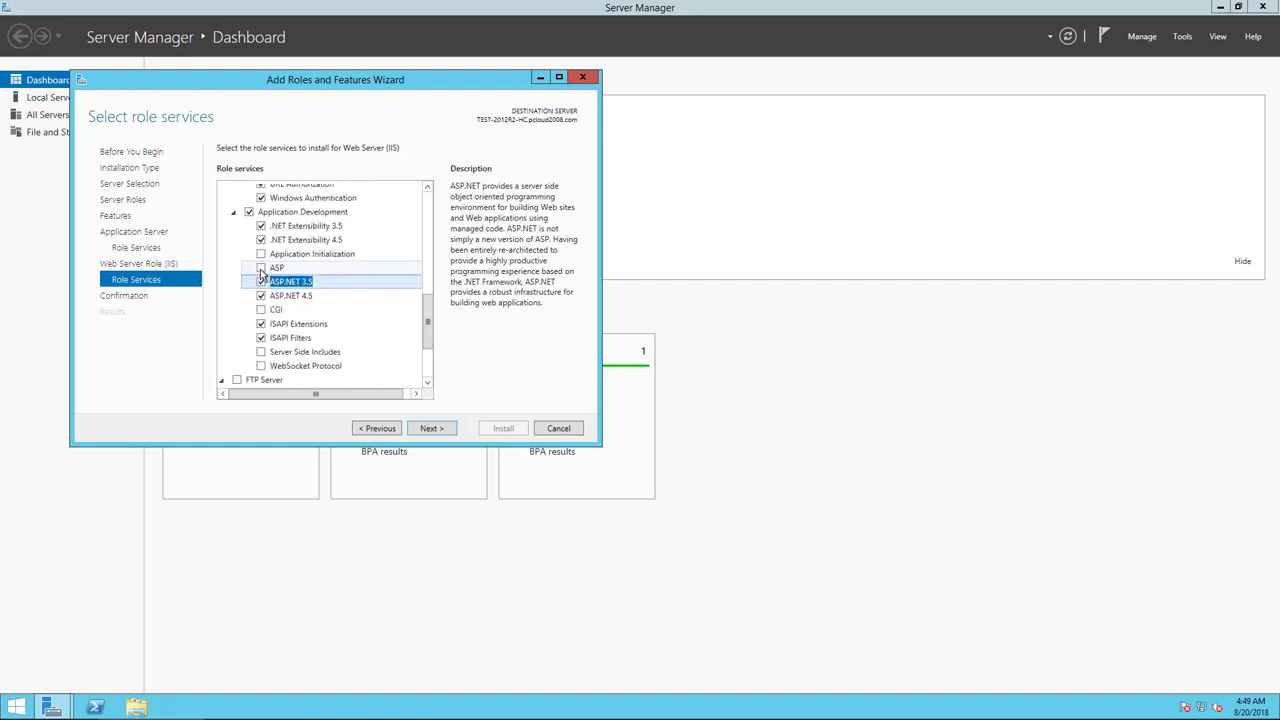
{"action": "left_click", "coordinate": [261, 269]}
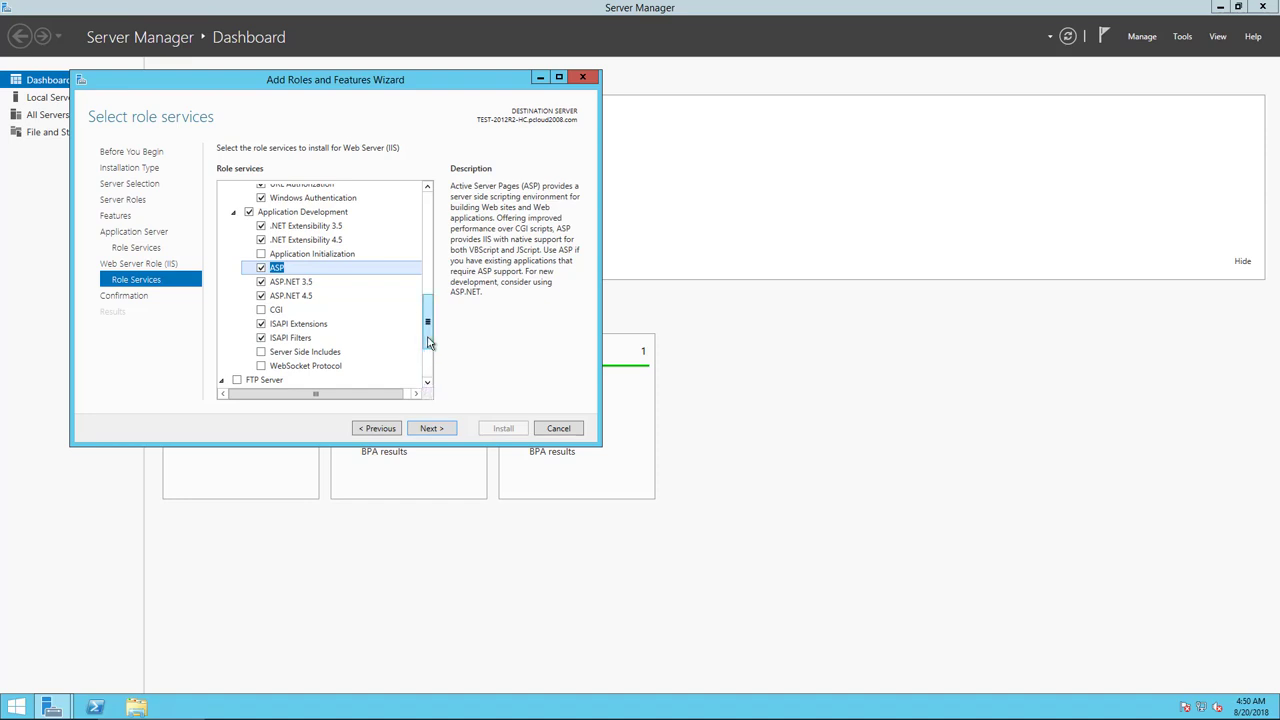
{"action": "scroll", "coordinate": [427, 378], "scroll_direction": "down", "scroll_amount": 3}
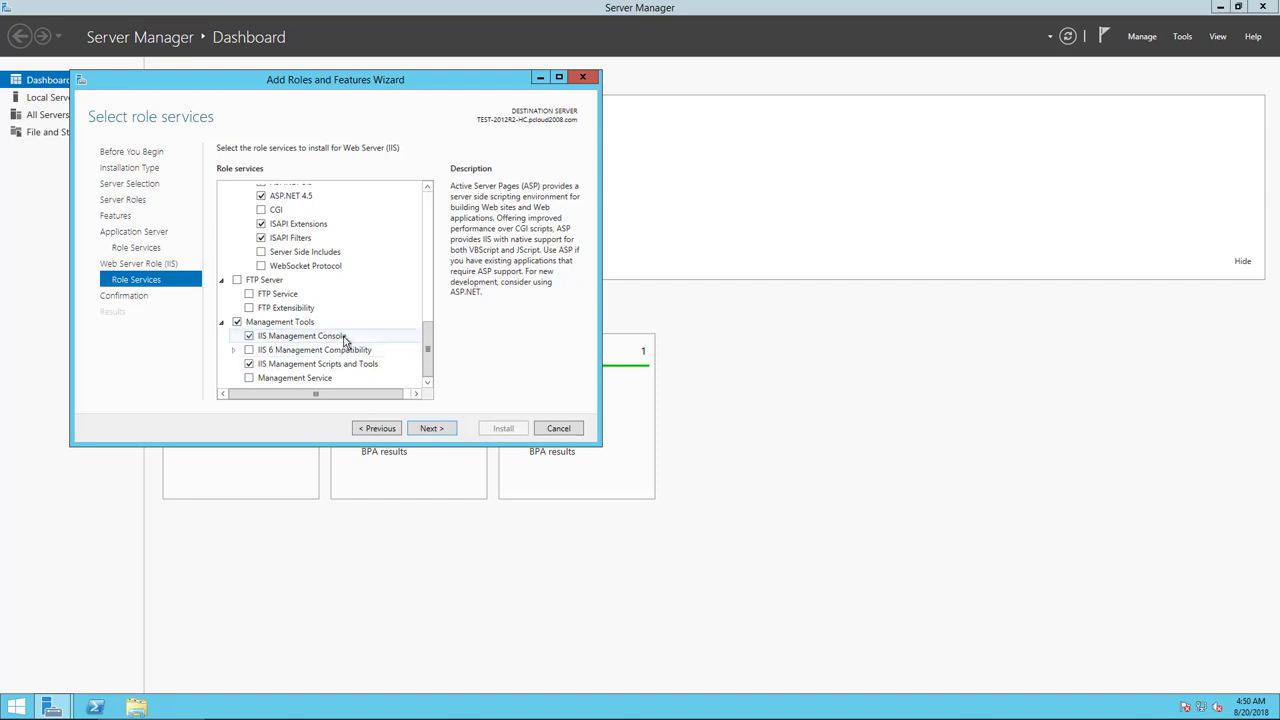
Add IIS 6 Management Compatibility with IIS 6 Management Console and Scripting Tools.
{"action": "double_click", "coordinate": [300, 350]}
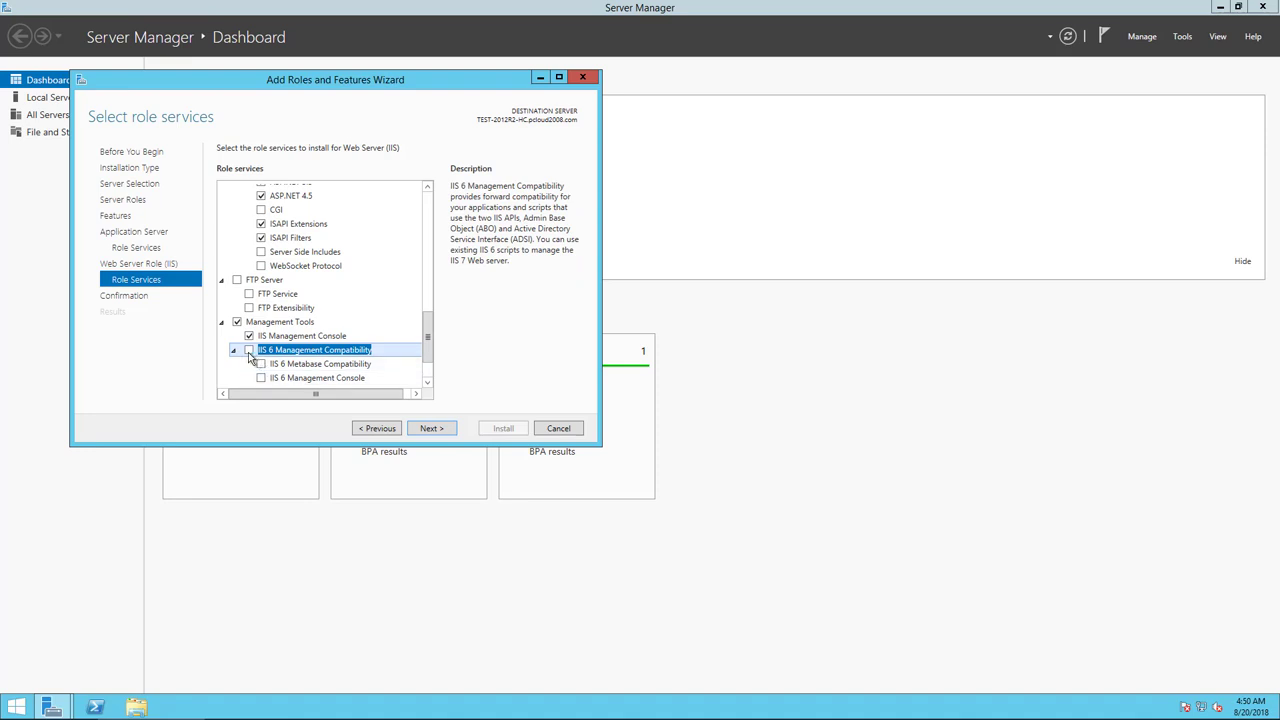
{"action": "left_click", "coordinate": [249, 352]}
{"action": "left_click", "coordinate": [428, 366]}
{"action": "left_click", "coordinate": [264, 325]}
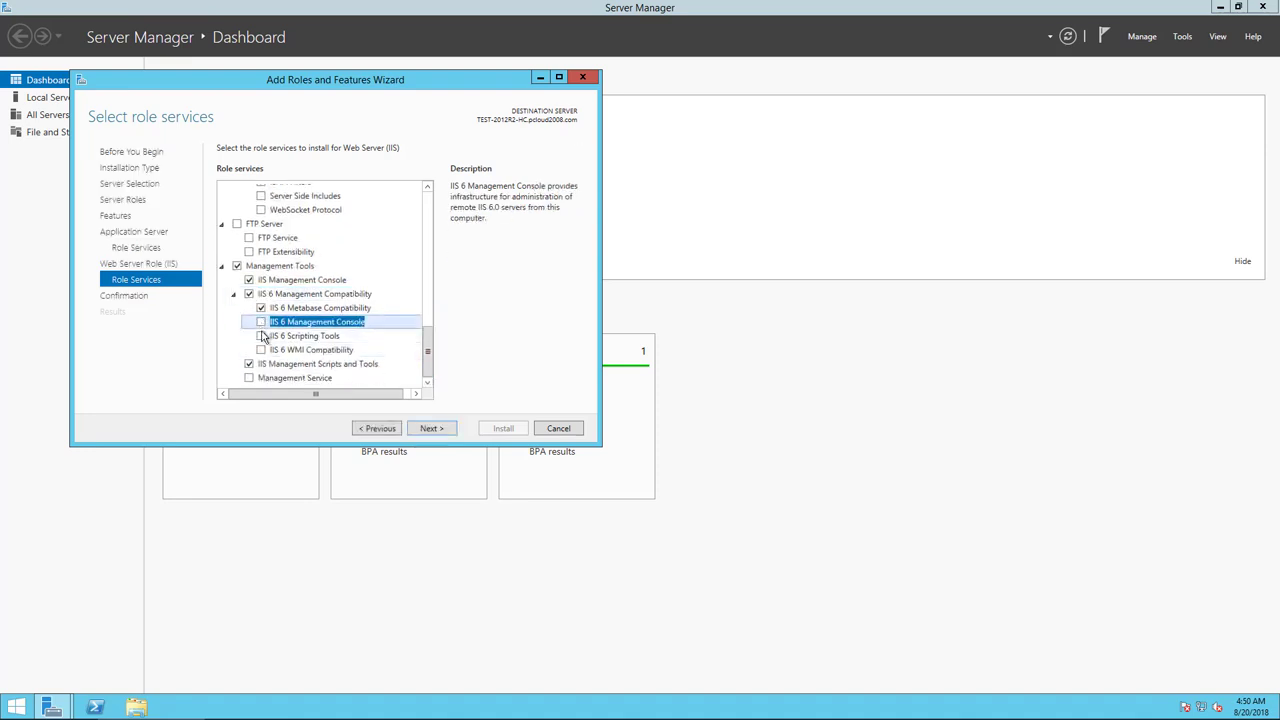
{"action": "left_click", "coordinate": [261, 336]}
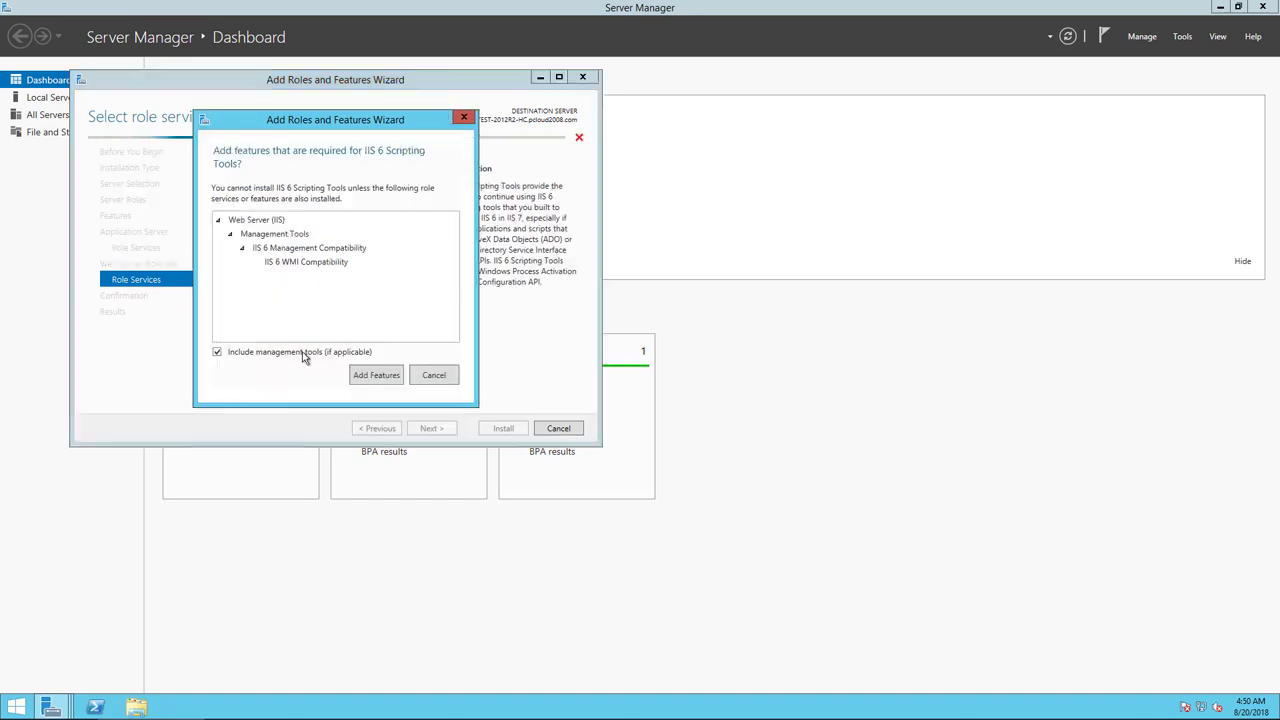
{"action": "left_click", "coordinate": [375, 376]}
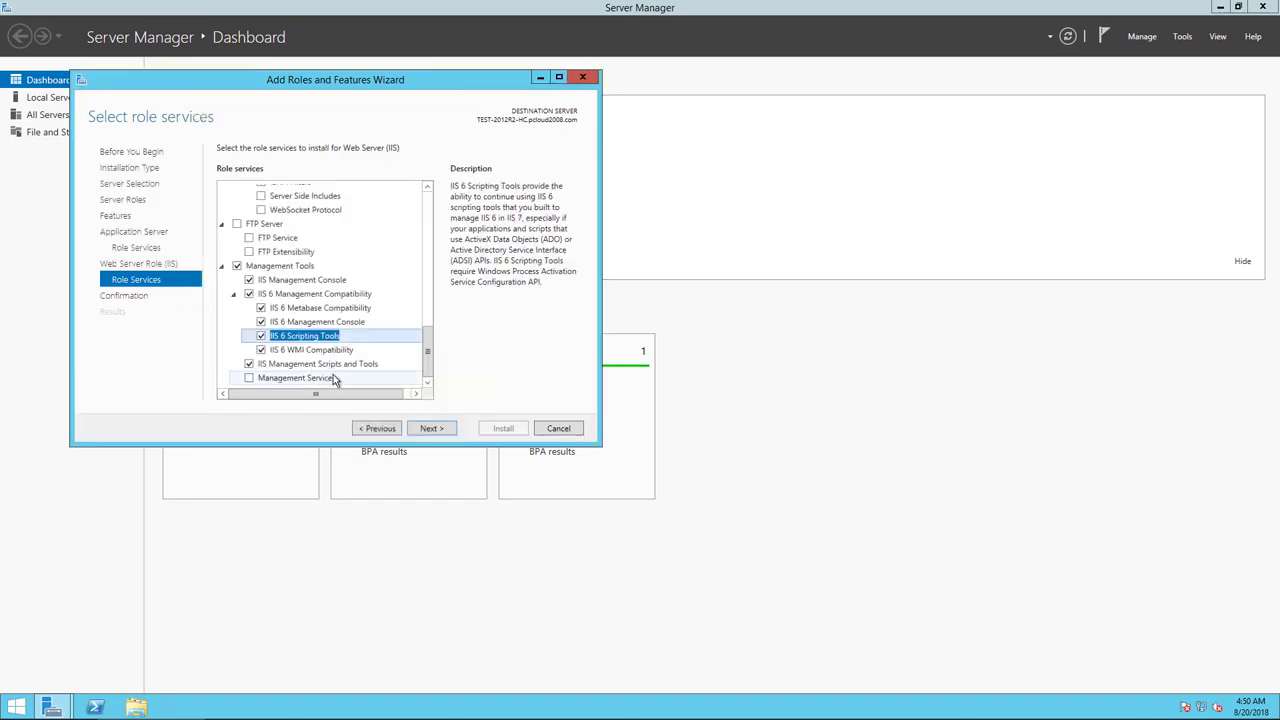
{"action": "left_click", "coordinate": [443, 431]}
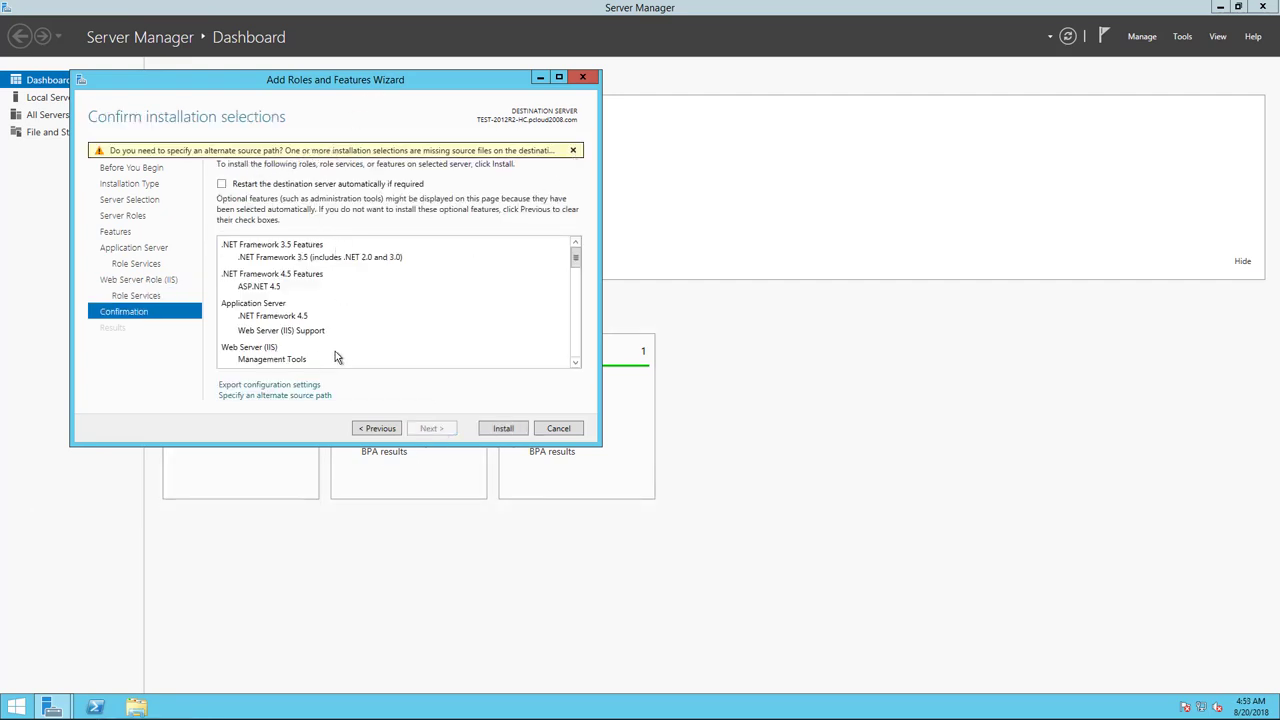
Leave the alternate source path unset and allow automatic restart of the destination server.
{"action": "left_click", "coordinate": [309, 395]}
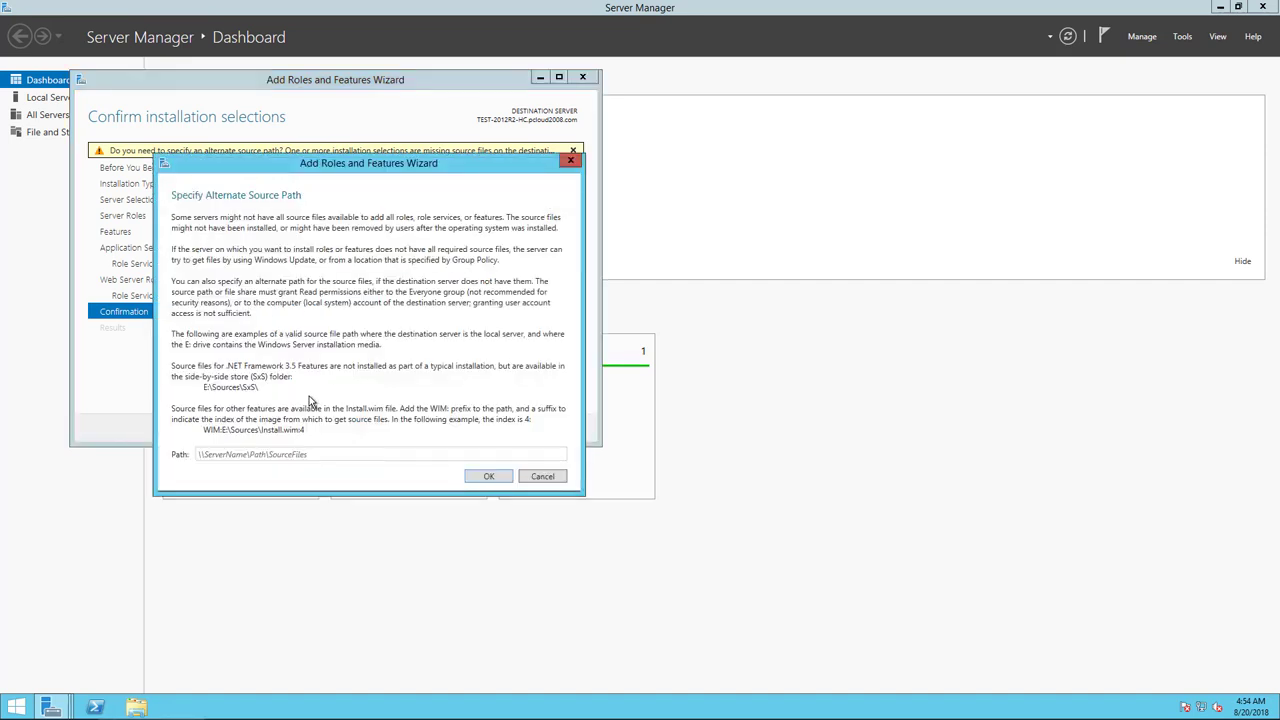
{"action": "left_click", "coordinate": [543, 477]}
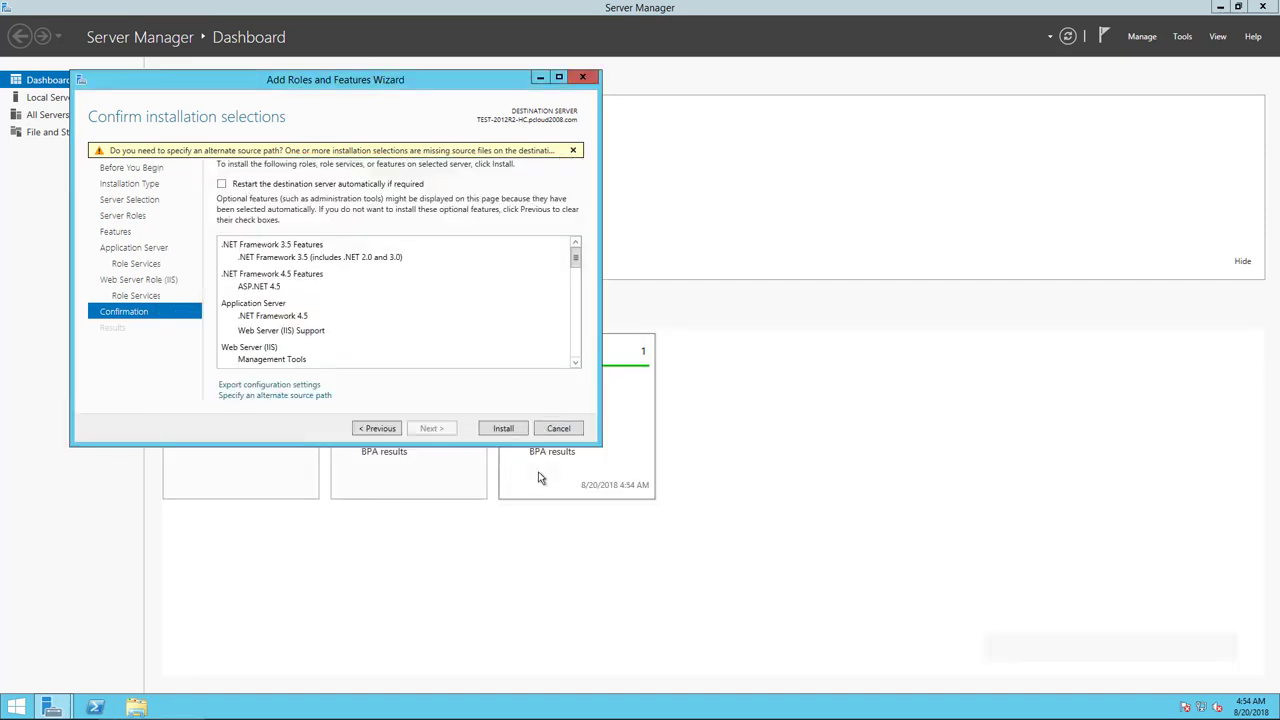
{"action": "left_click", "coordinate": [222, 184]}
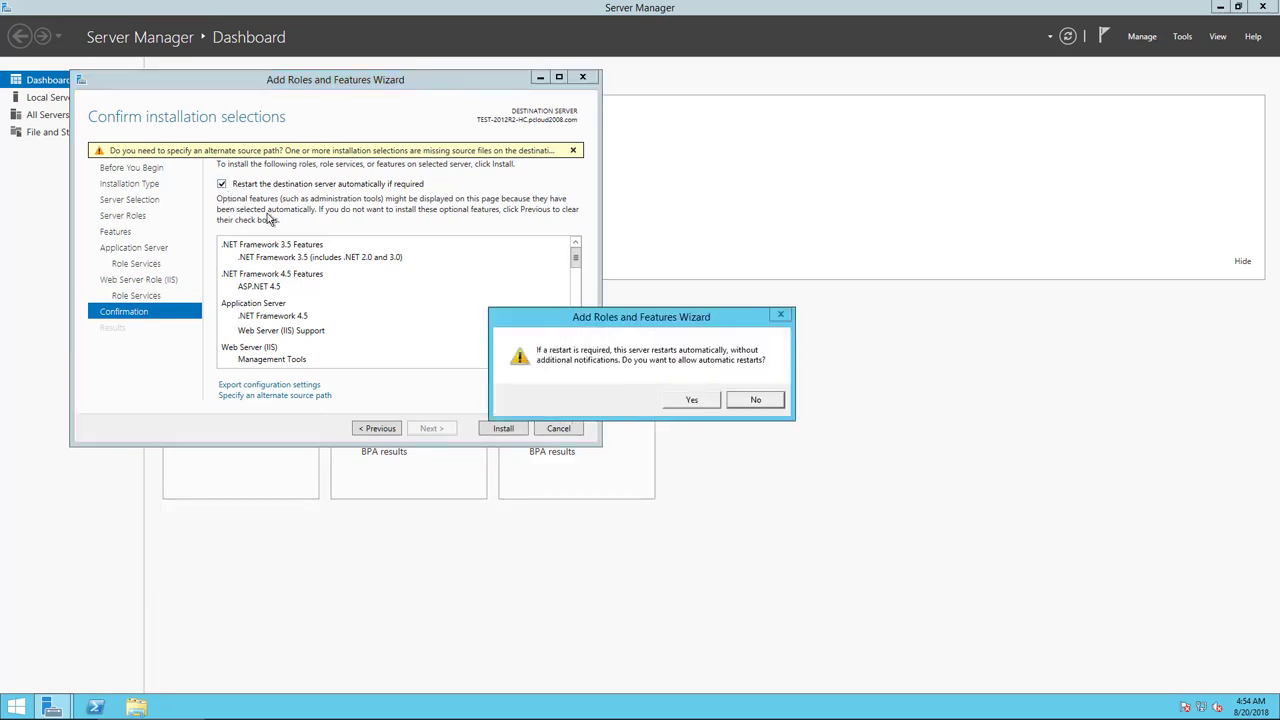
{"action": "left_click", "coordinate": [710, 402]}
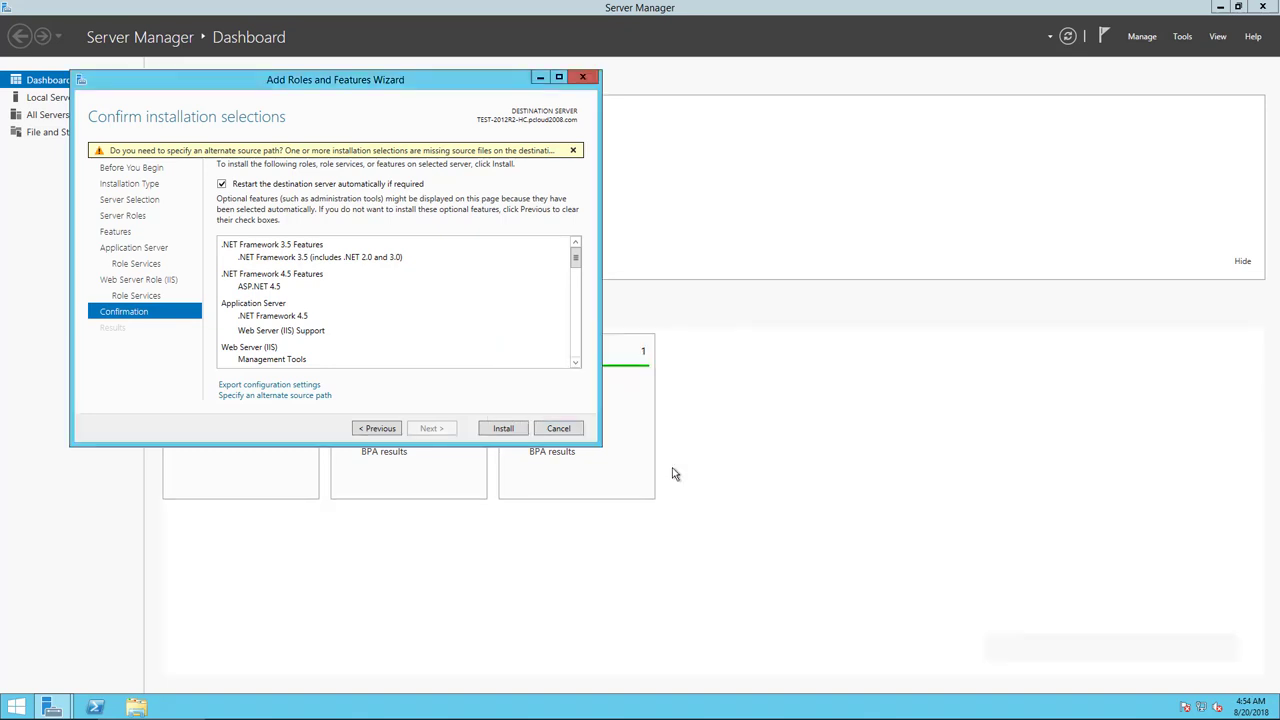
Install the selected roles and features, then run EventTracker Setup as administrator.
{"action": "left_click", "coordinate": [503, 429]}
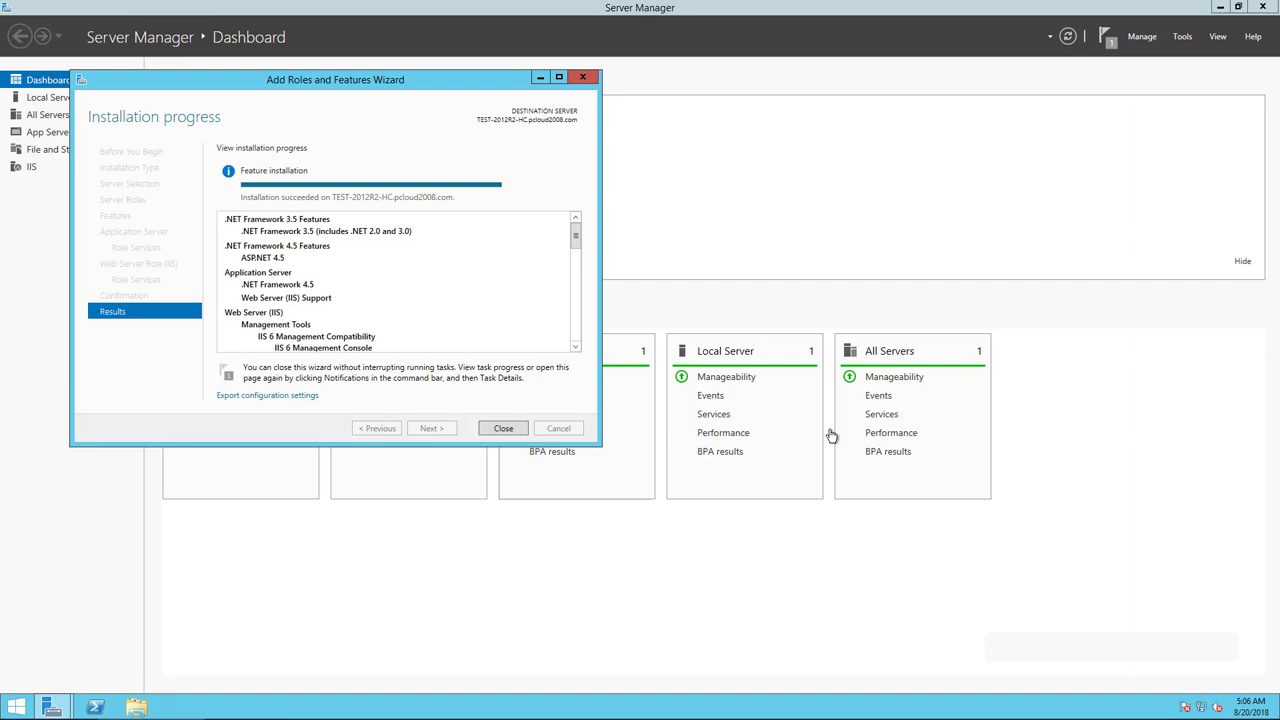
{"action": "left_click", "coordinate": [504, 428]}
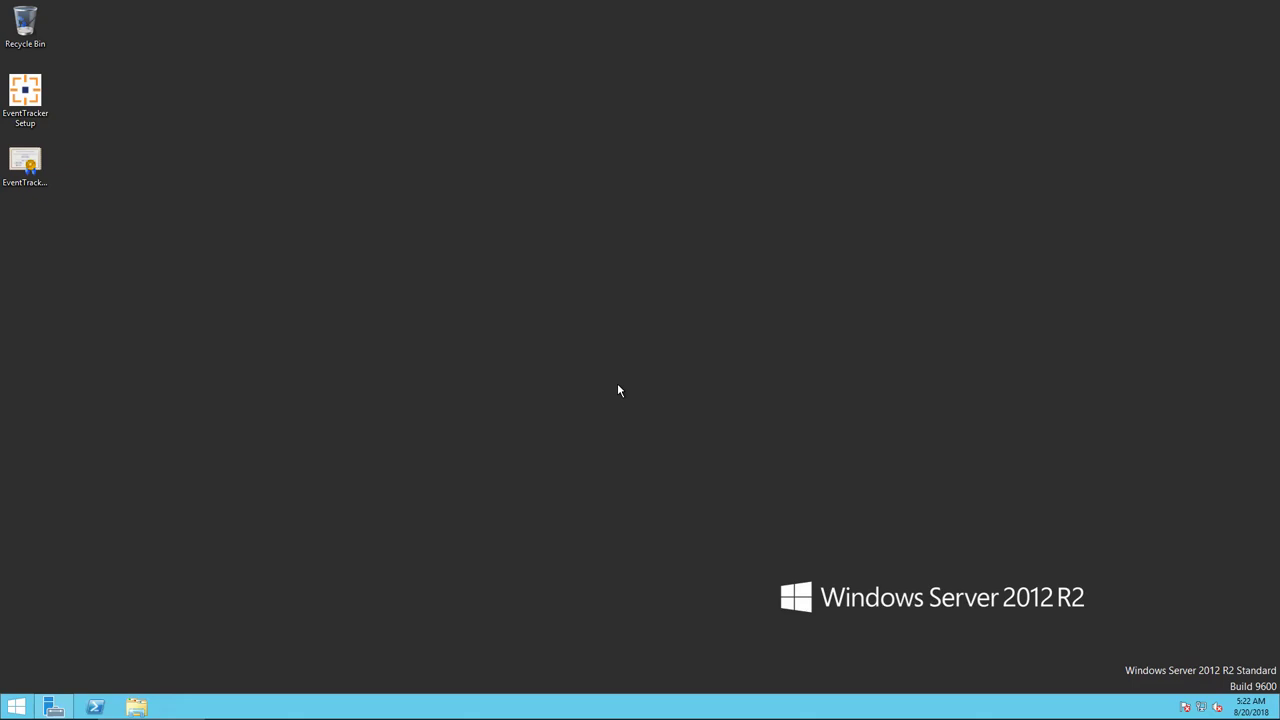
{"action": "double_click", "coordinate": [31, 118]}
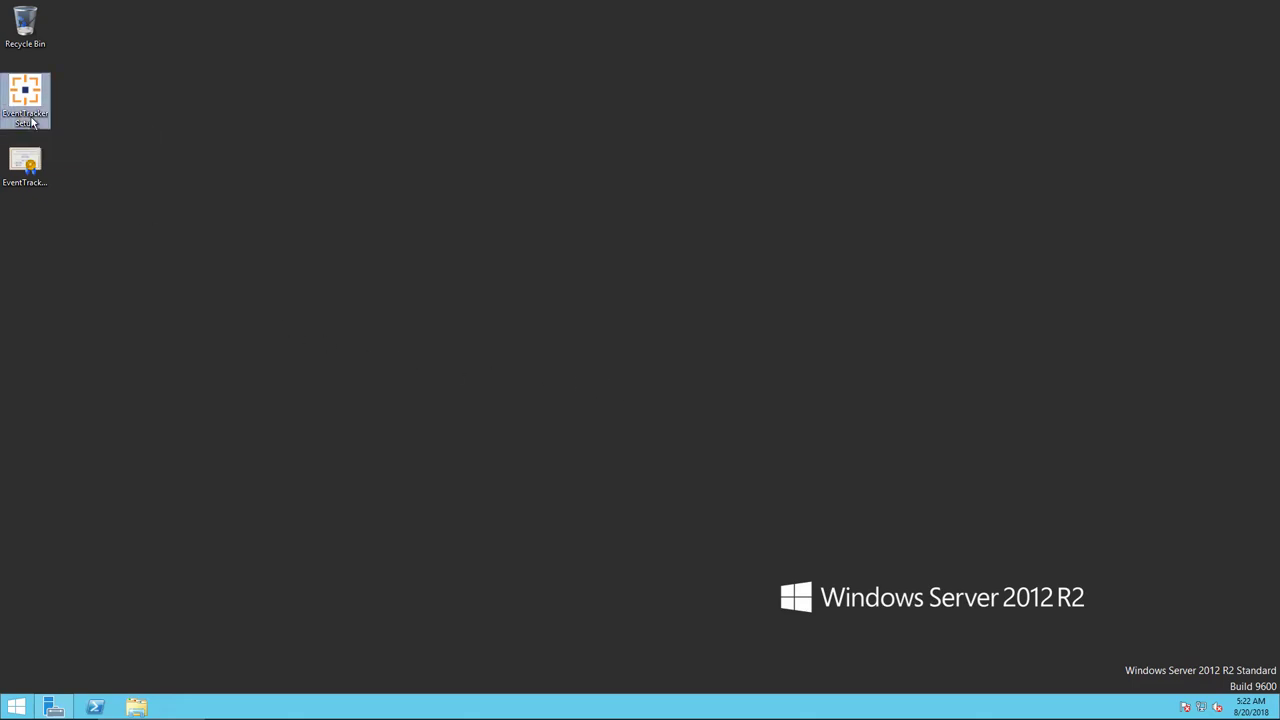
{"action": "right_click", "coordinate": [31, 120]}
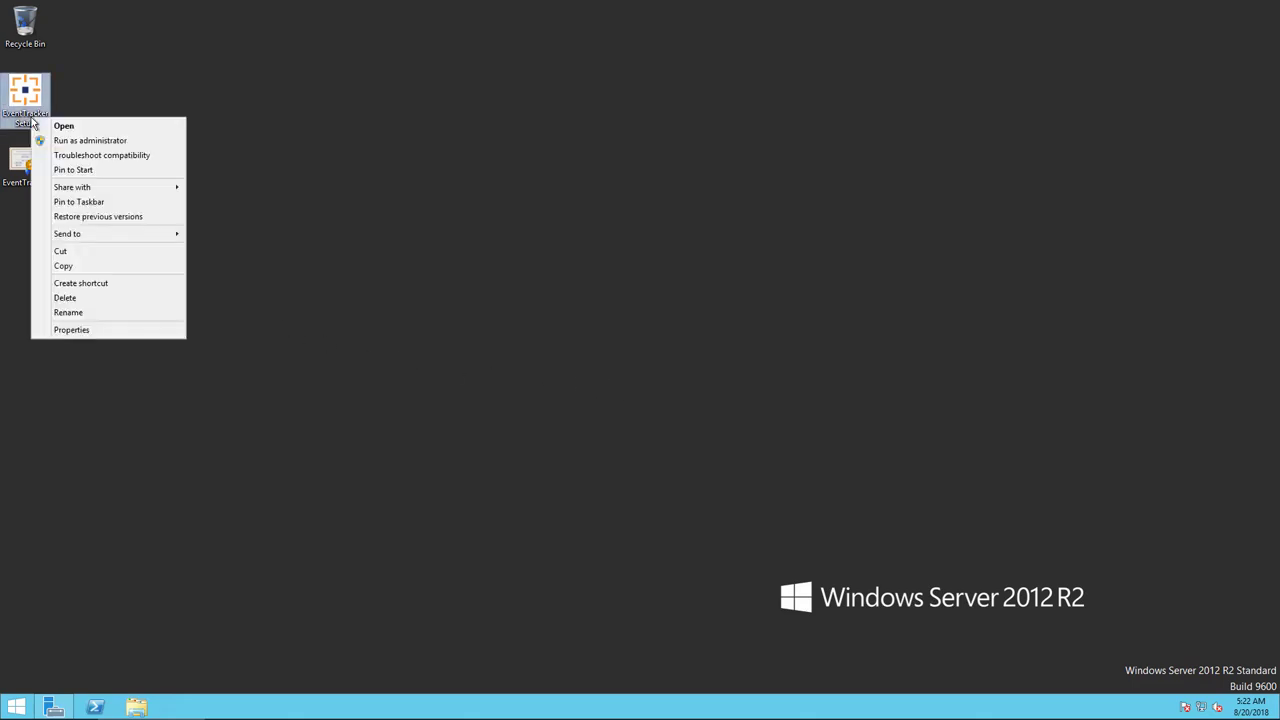
{"action": "left_click", "coordinate": [93, 141]}
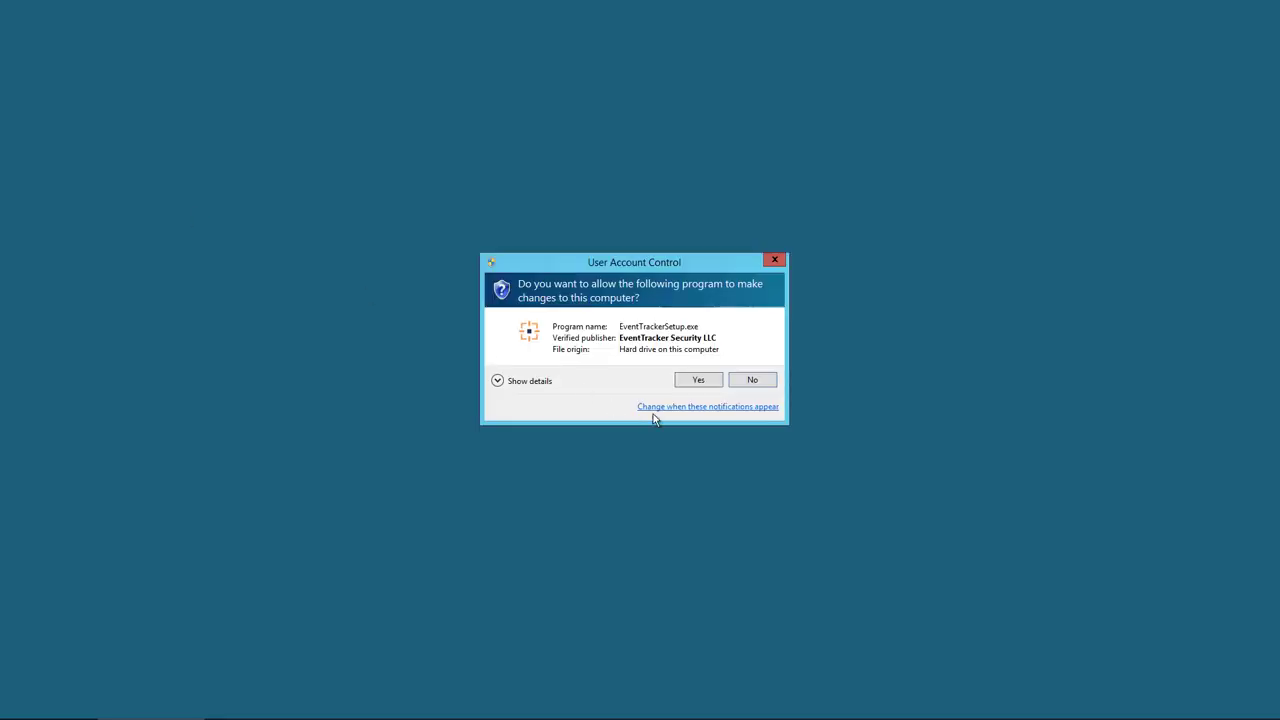
Approve the UAC prompt and advance past the Welcome page to the Hardware Summary.
{"action": "left_click", "coordinate": [702, 378]}
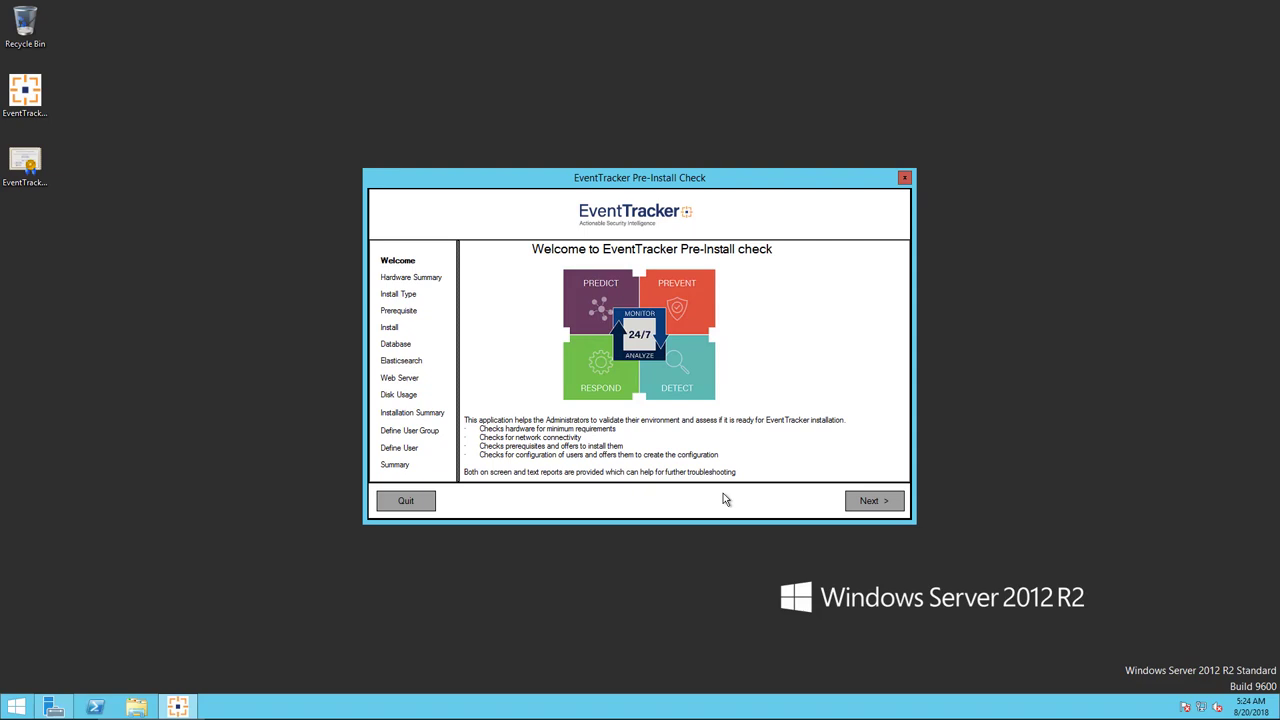
{"action": "left_click", "coordinate": [874, 501]}
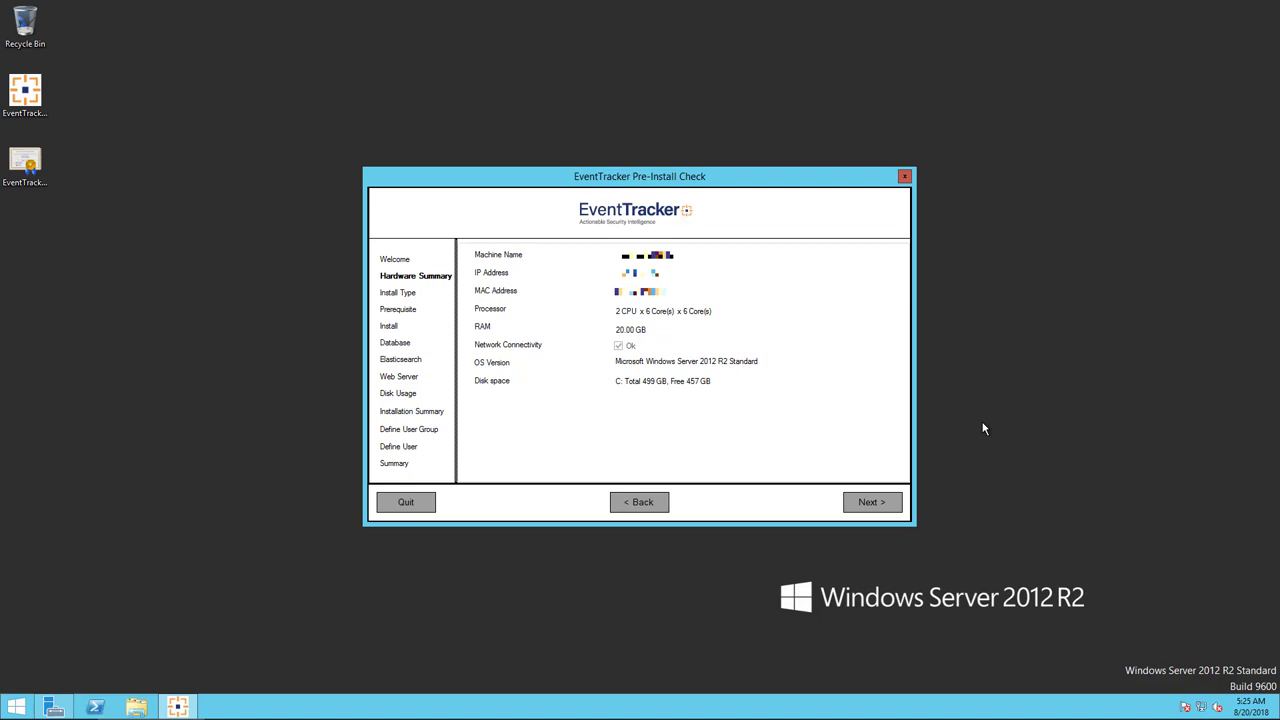
Keep the Standard install type and reach the prerequisites list showing Python and Java missing.
{"action": "left_click", "coordinate": [859, 506]}
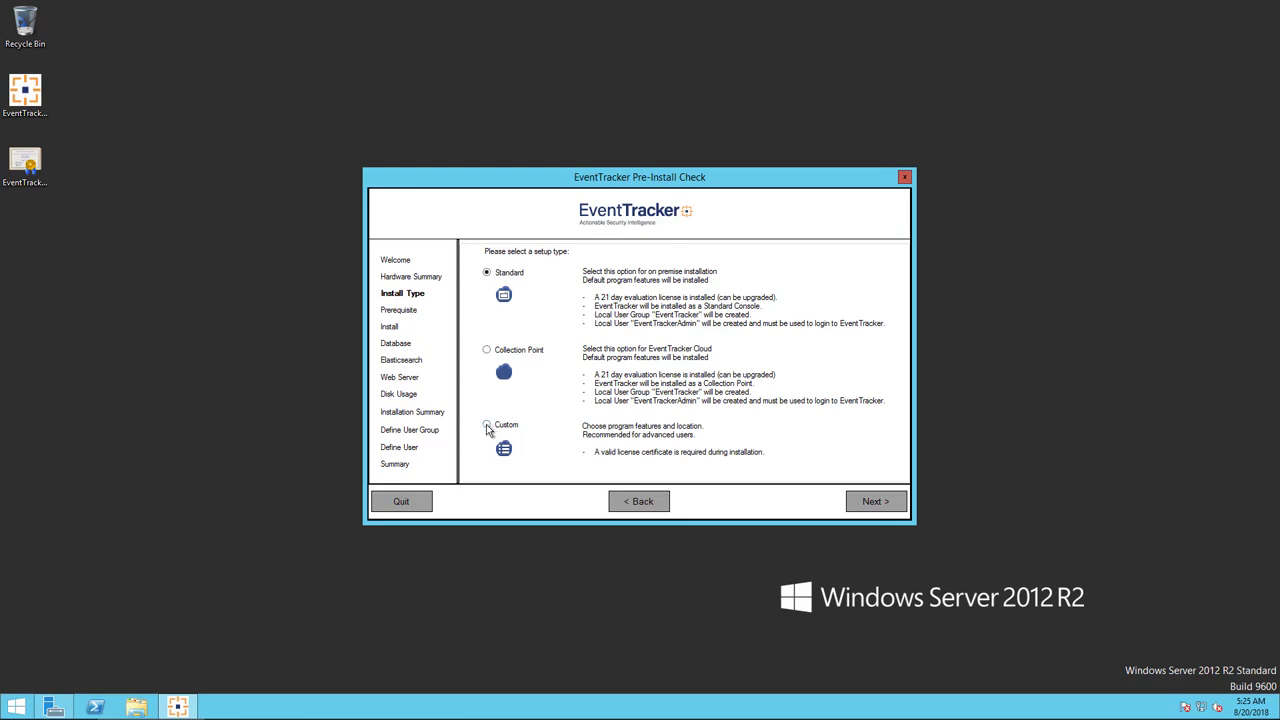
{"action": "left_click", "coordinate": [859, 503]}
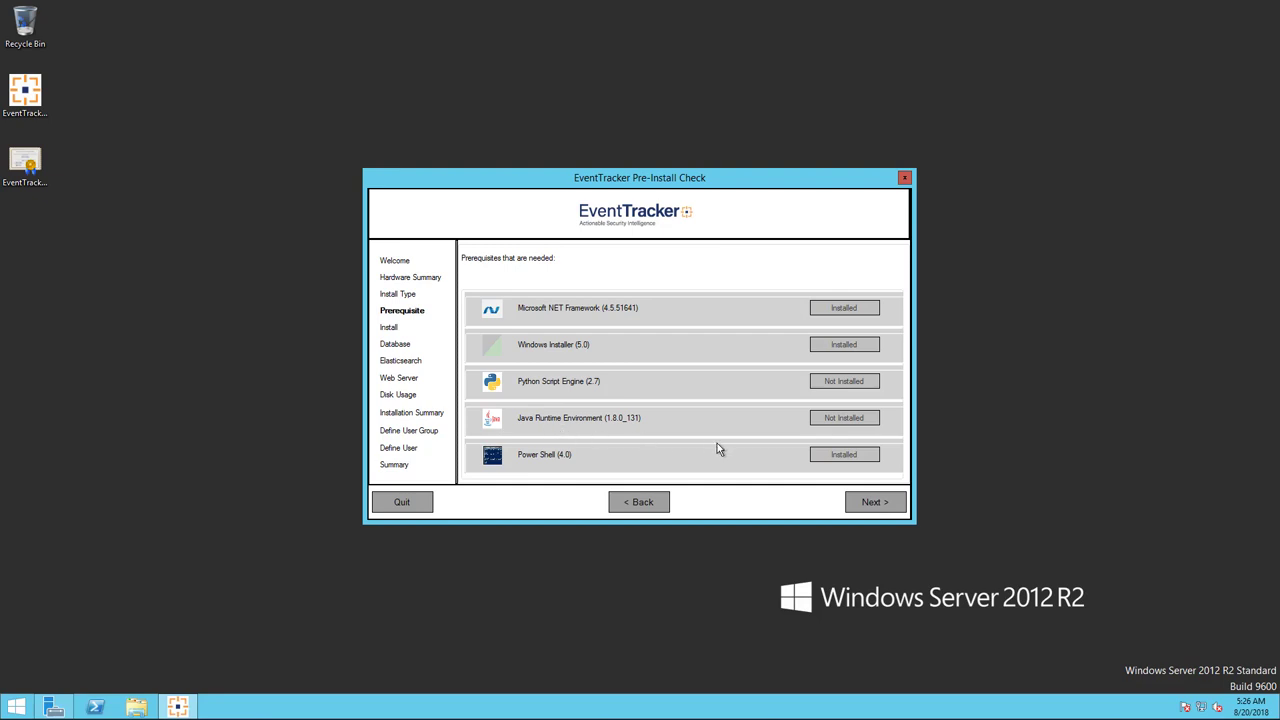
Download and install the missing Python 2.7 and Java Runtime 1.8.0_131 prerequisites.
{"action": "left_click", "coordinate": [872, 504]}
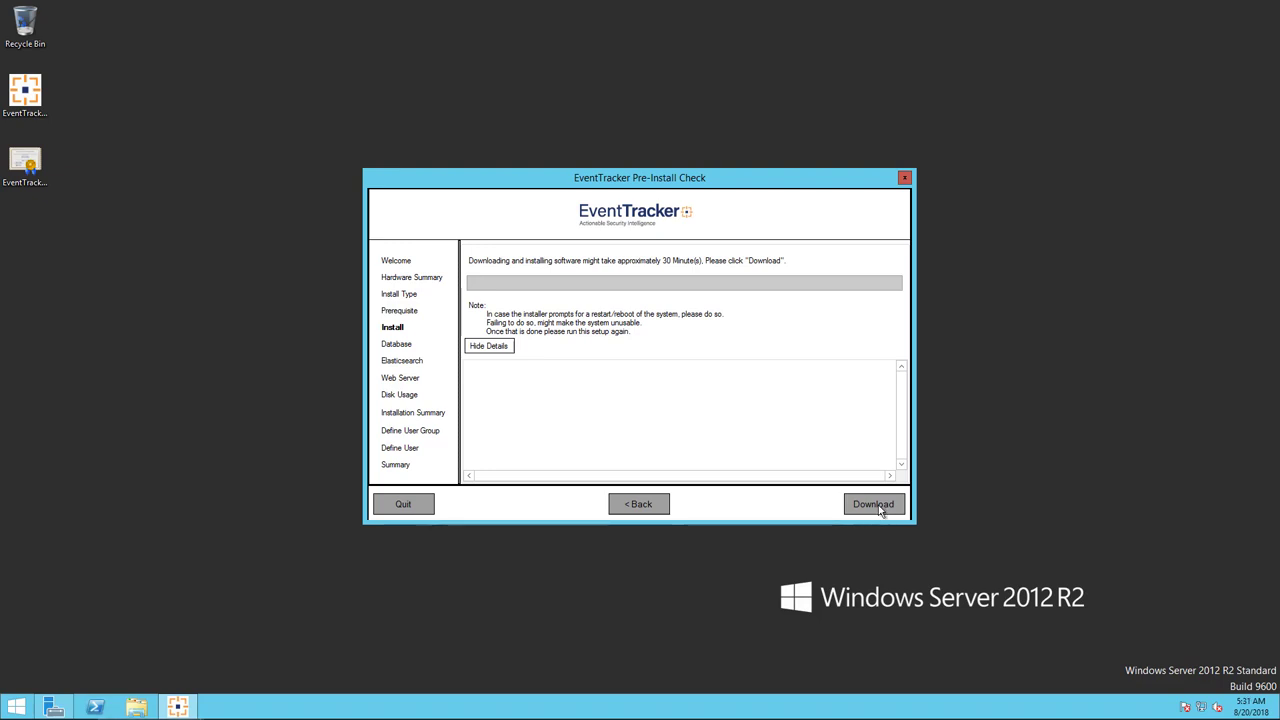
{"action": "left_click", "coordinate": [878, 509]}
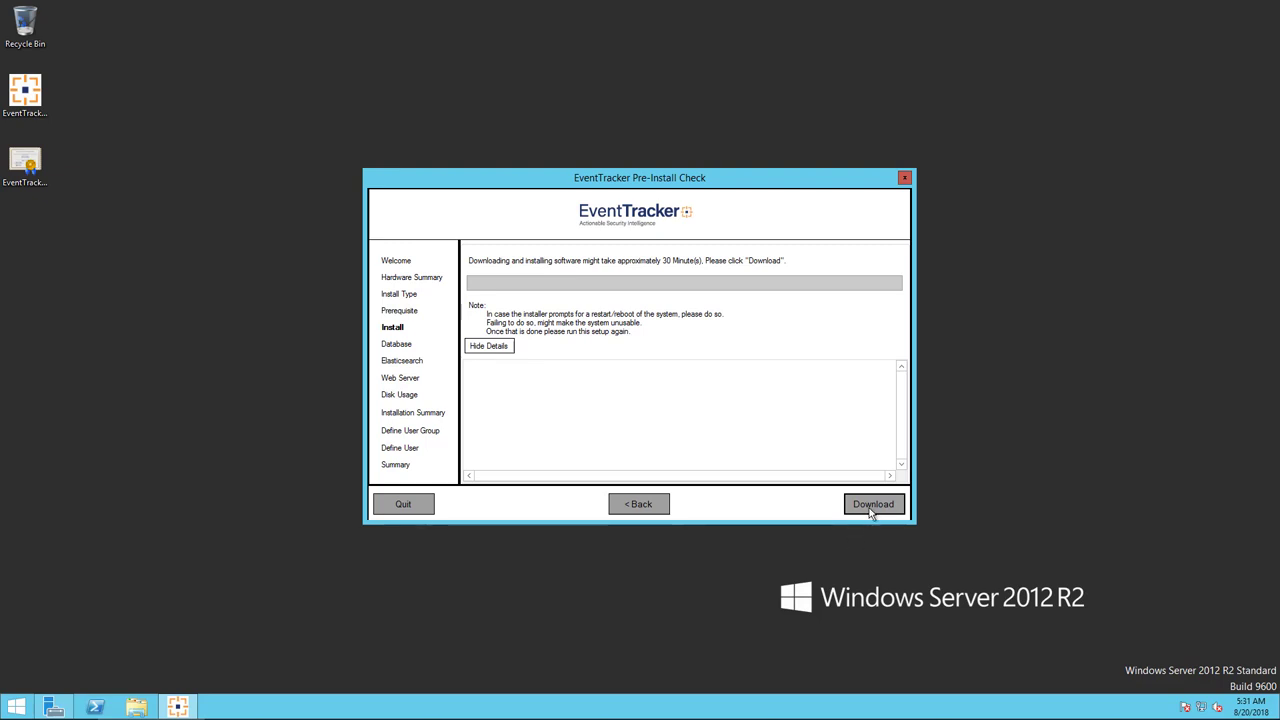
{"action": "left_click", "coordinate": [871, 508]}
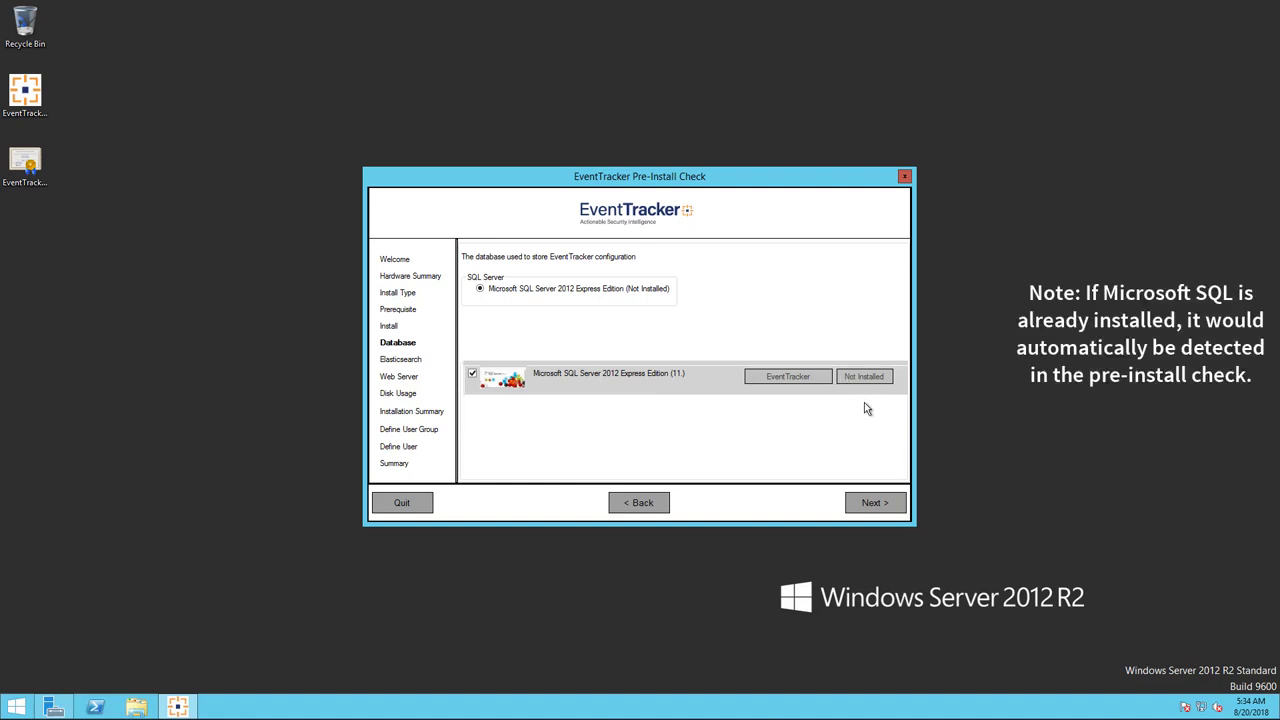
Download the 132 MB SQL Server 2012 Express installer, saving it in Documents.
{"action": "left_click", "coordinate": [877, 505]}
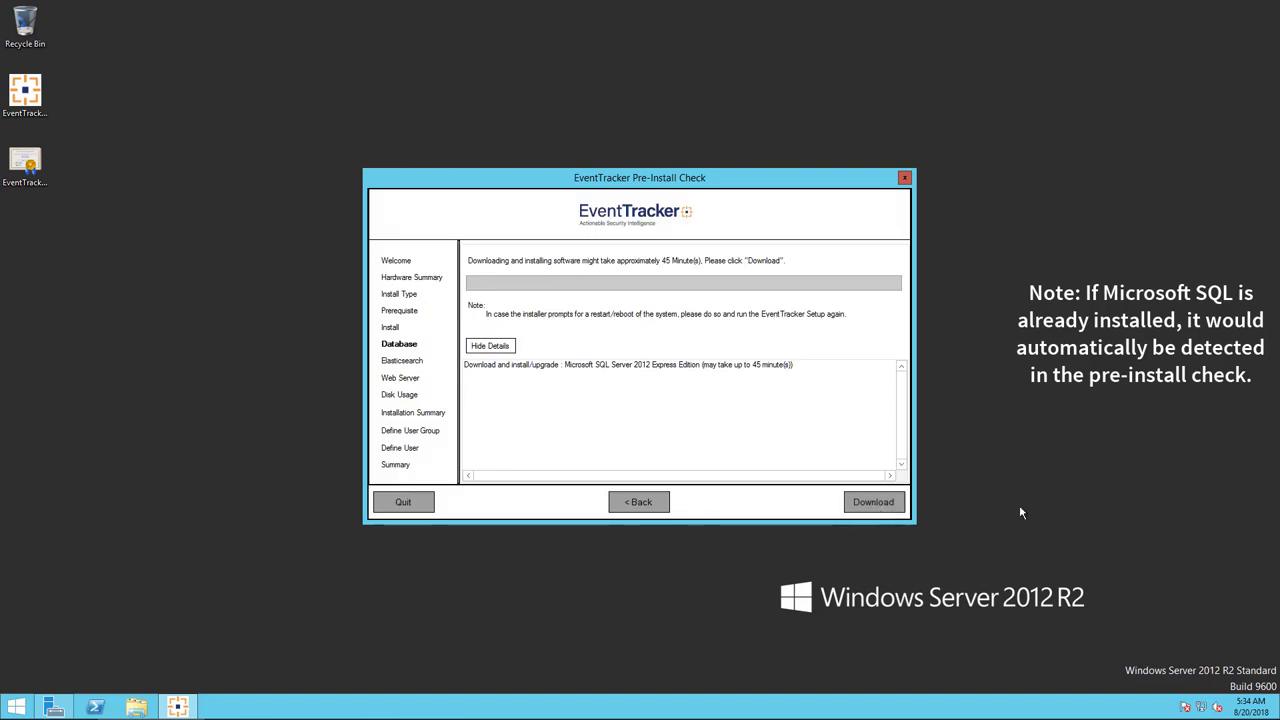
{"action": "left_click", "coordinate": [873, 502]}
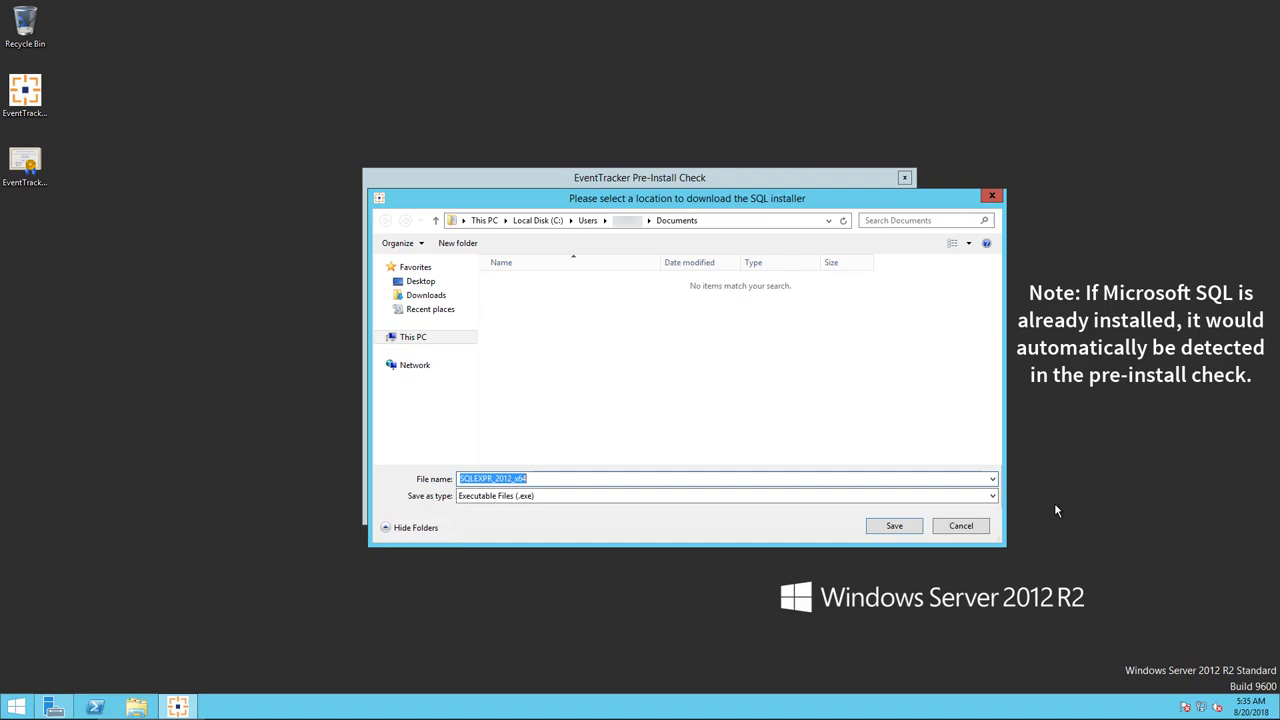
{"action": "left_click", "coordinate": [908, 530]}
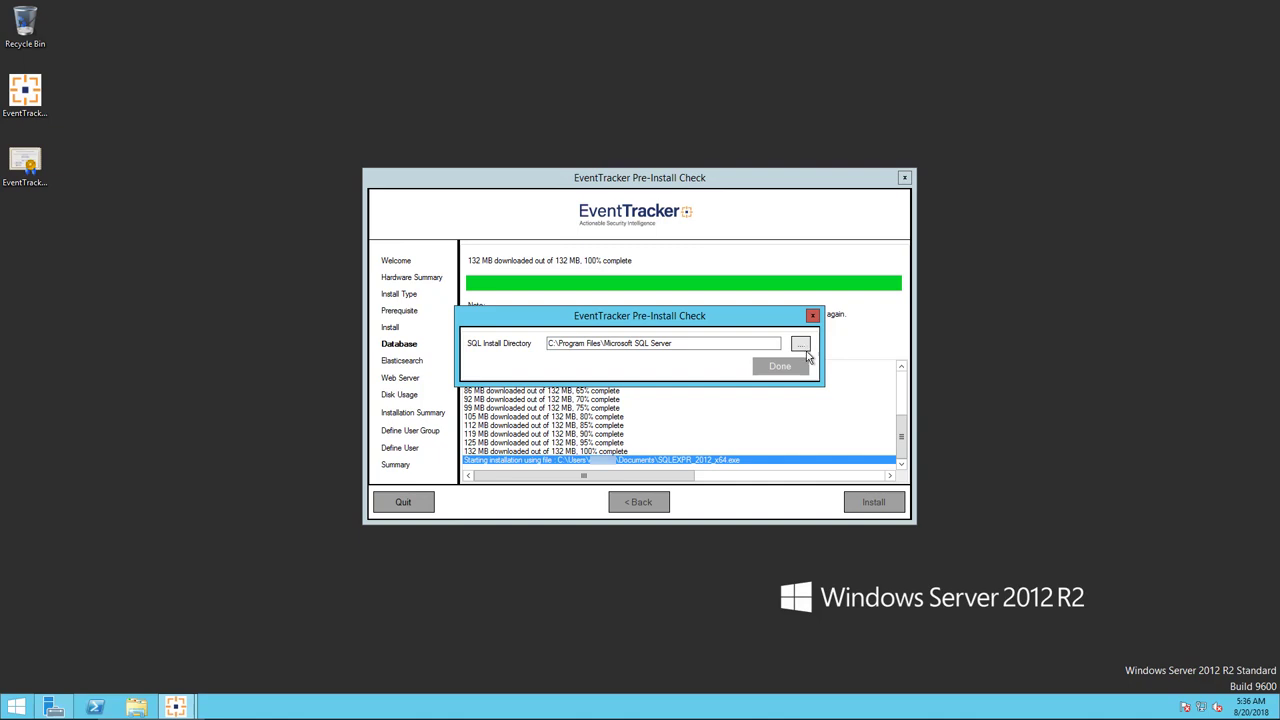
Install SQL Server Express in C:\Program Files\Microsoft SQL Server with the service user's password entered and confirmed.
{"action": "left_click", "coordinate": [786, 368]}
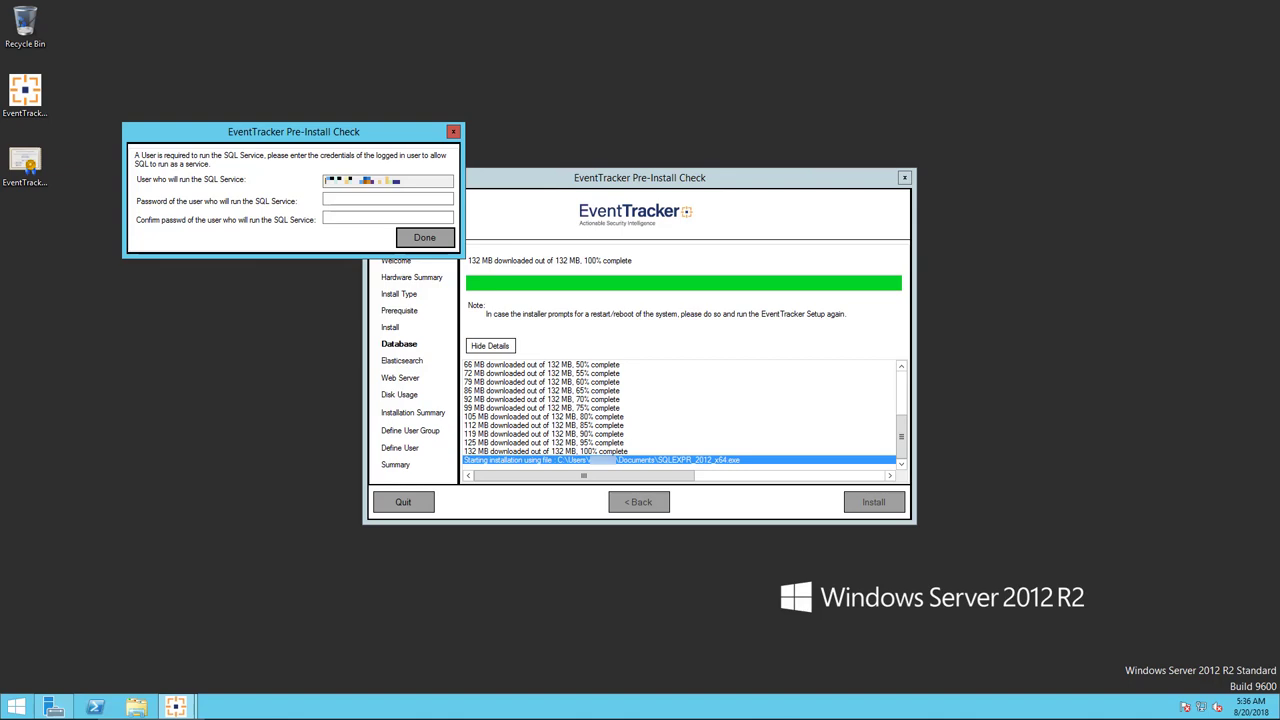
{"action": "key", "text": "Tab"}
{"action": "type", "text": "*******"}
{"action": "left_click", "coordinate": [326, 217]}
{"action": "type", "text": "*"}
{"action": "type", "text": "*********"}
{"action": "key", "text": "Return"}
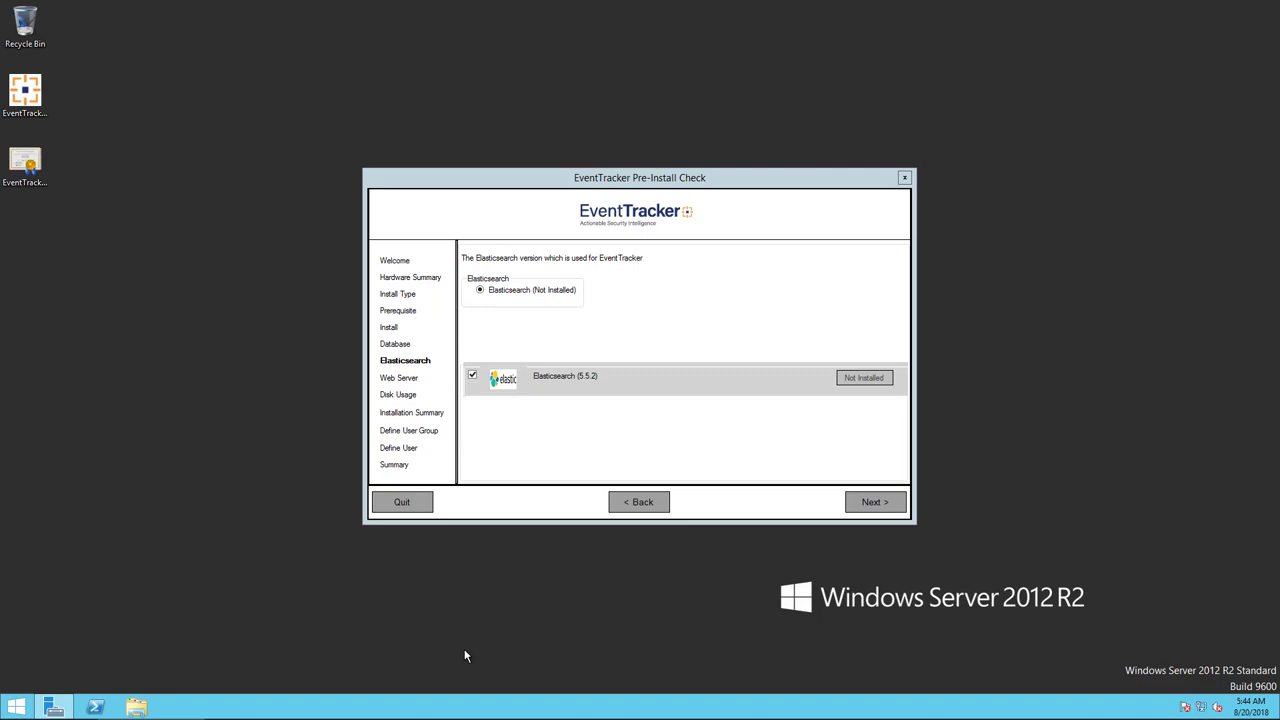
Download the Elasticsearch installer to Documents and install it under C:\Program Files.
{"action": "left_click", "coordinate": [876, 502]}
{"action": "left_click", "coordinate": [884, 506]}
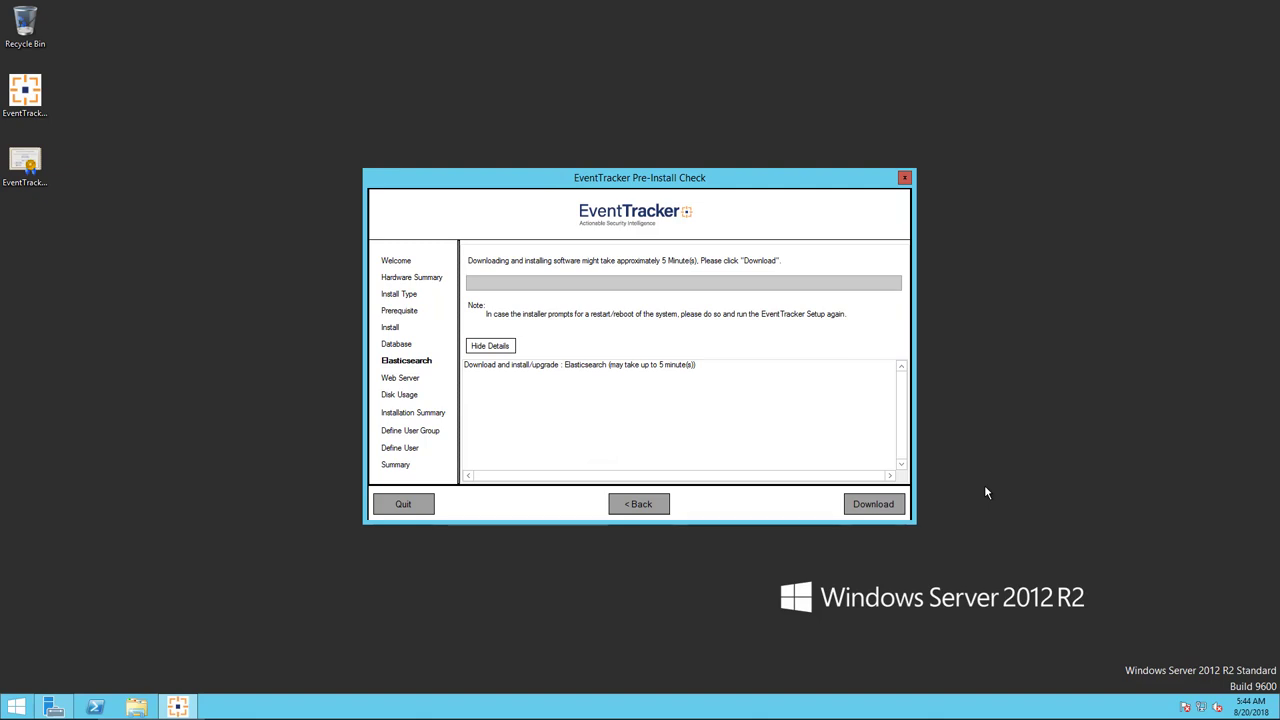
{"action": "left_click", "coordinate": [873, 504]}
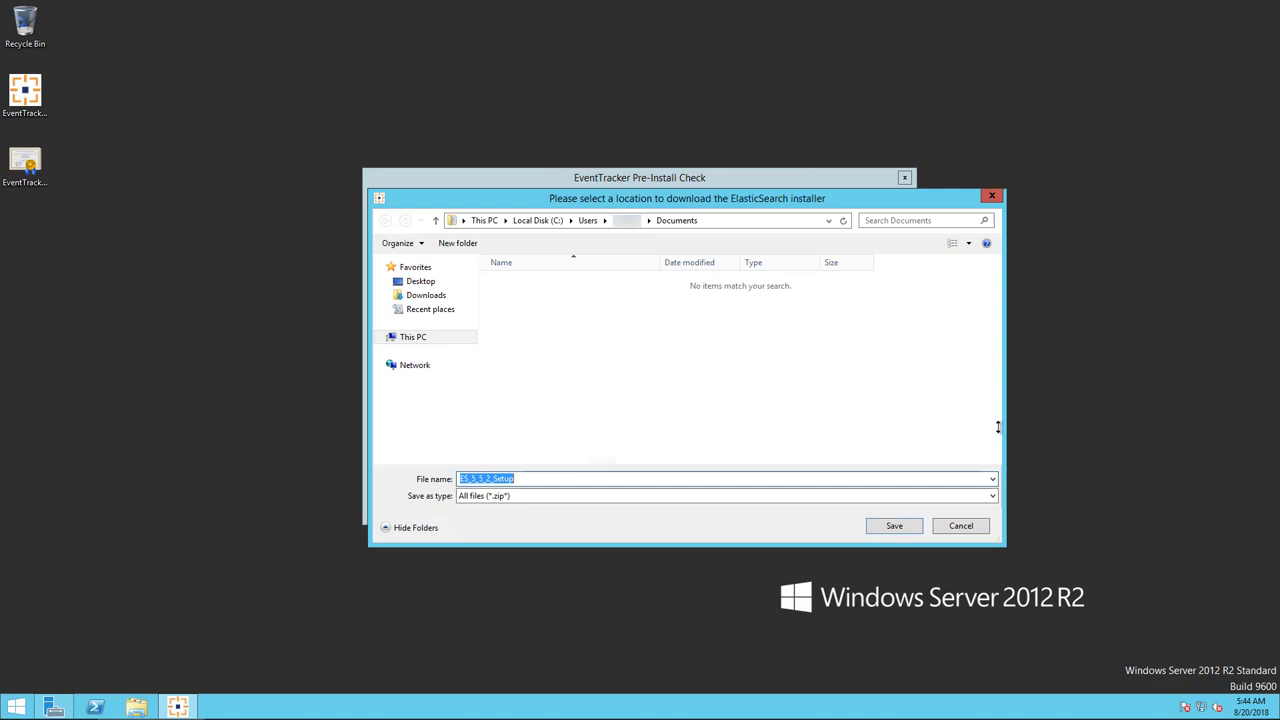
{"action": "left_click", "coordinate": [905, 531]}
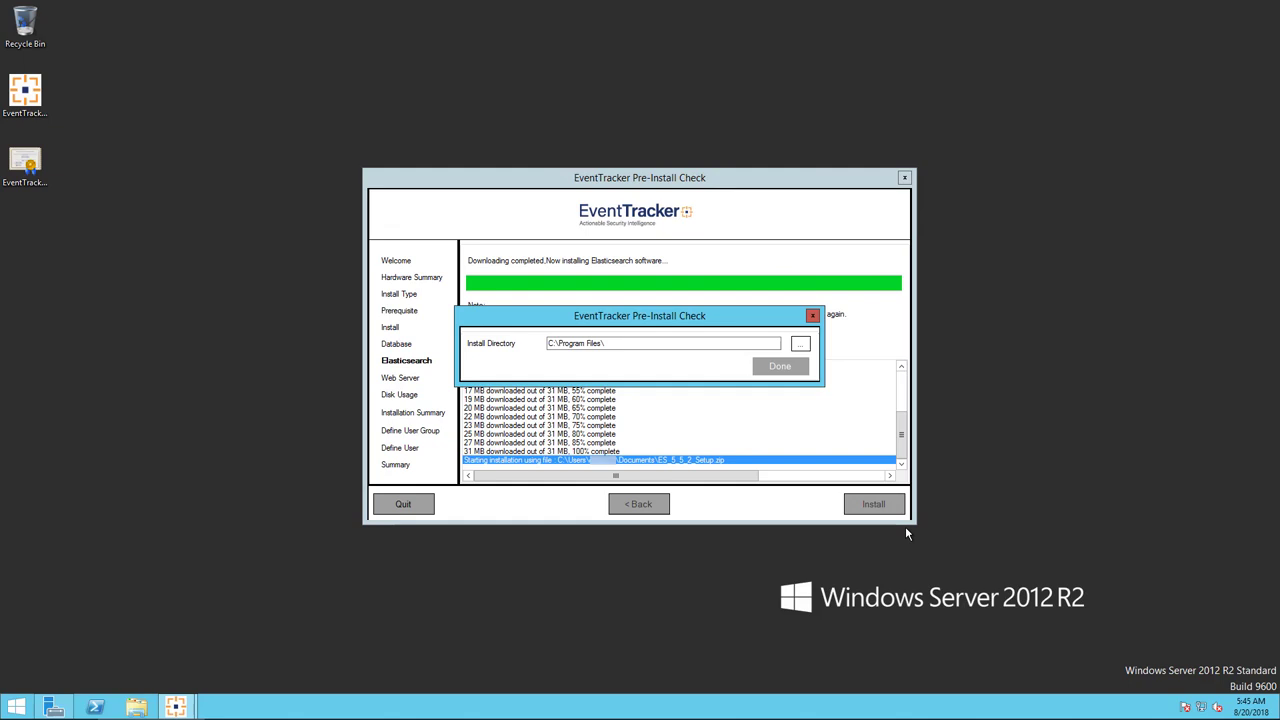
{"action": "left_click", "coordinate": [780, 367]}
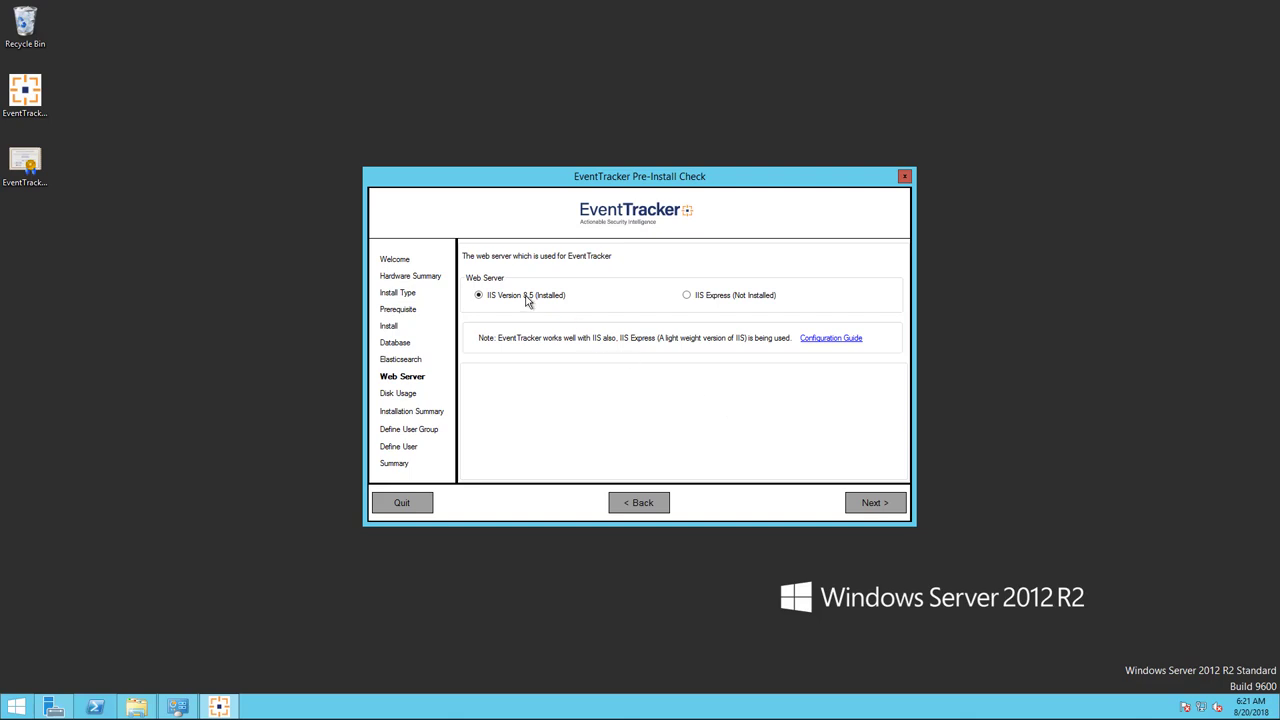
Continue past the IIS web server and Disk Usage pages to the Installation Summary.
{"action": "left_click", "coordinate": [859, 504]}
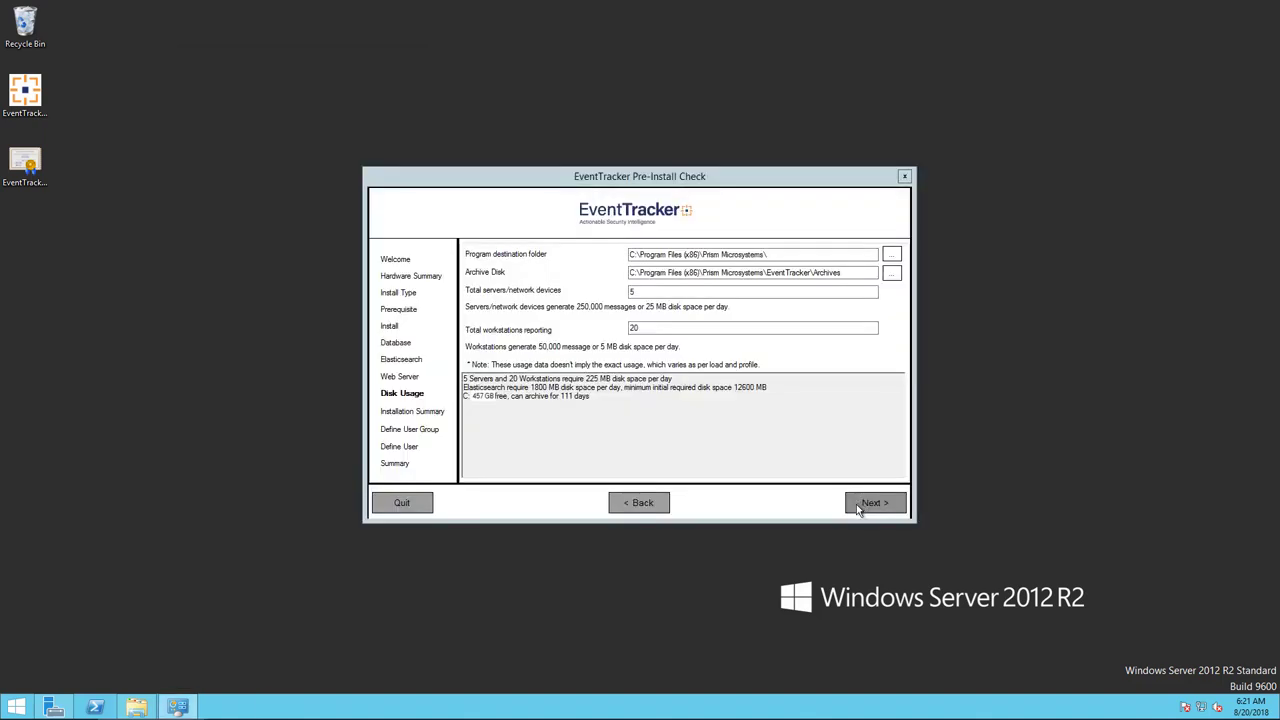
{"action": "left_click", "coordinate": [857, 507]}
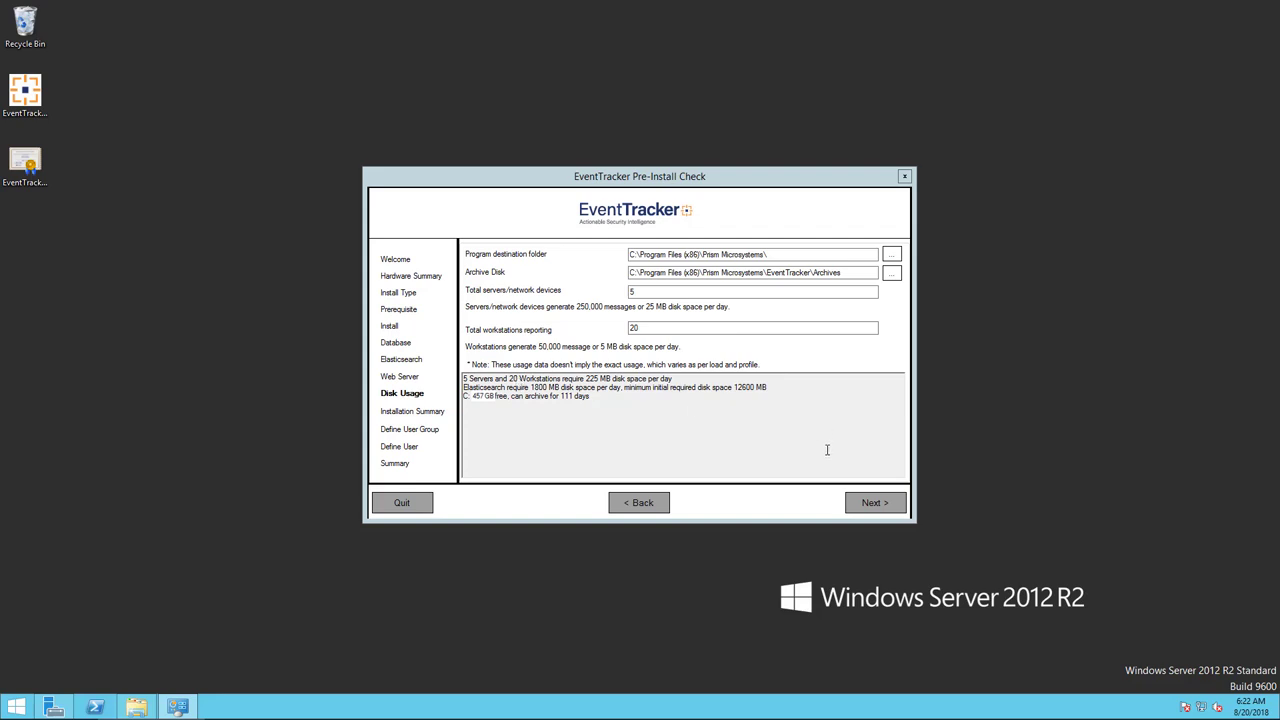
{"action": "left_click", "coordinate": [894, 512]}
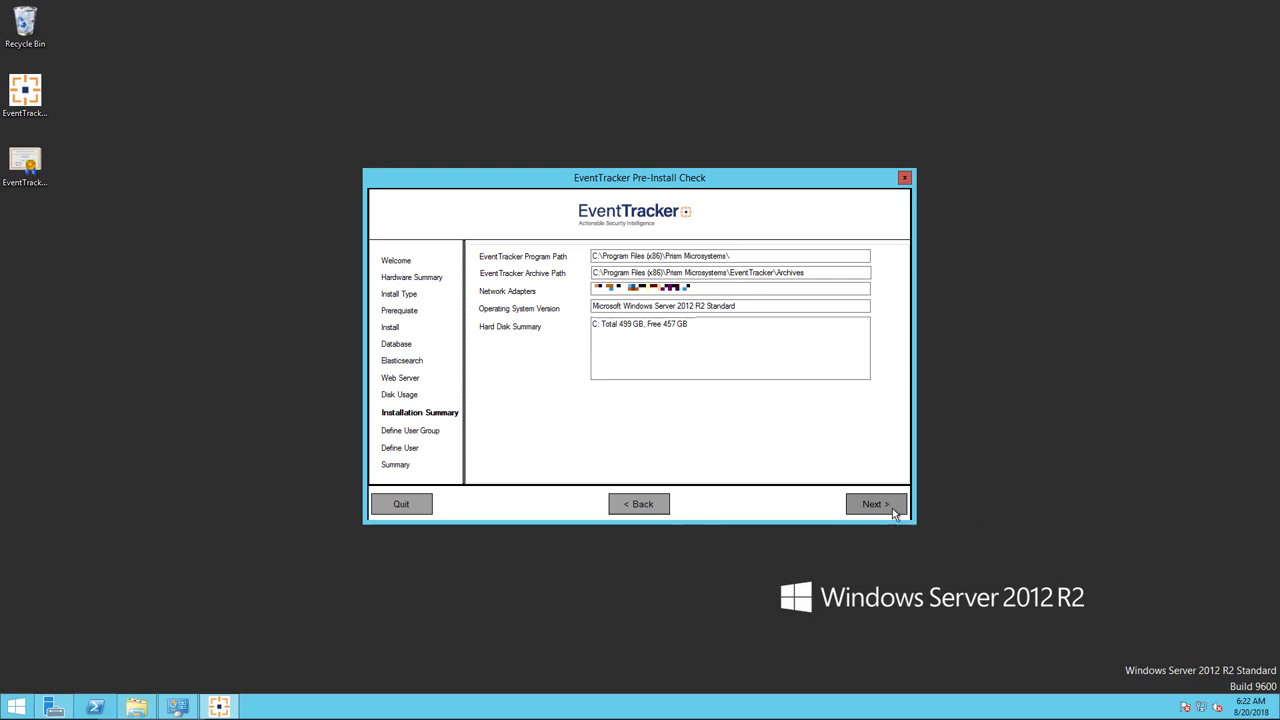
Accept the Installation Summary (Windows Server 2012 R2, 457 GB free) and proceed to Define User Group.
{"action": "left_click", "coordinate": [893, 510]}
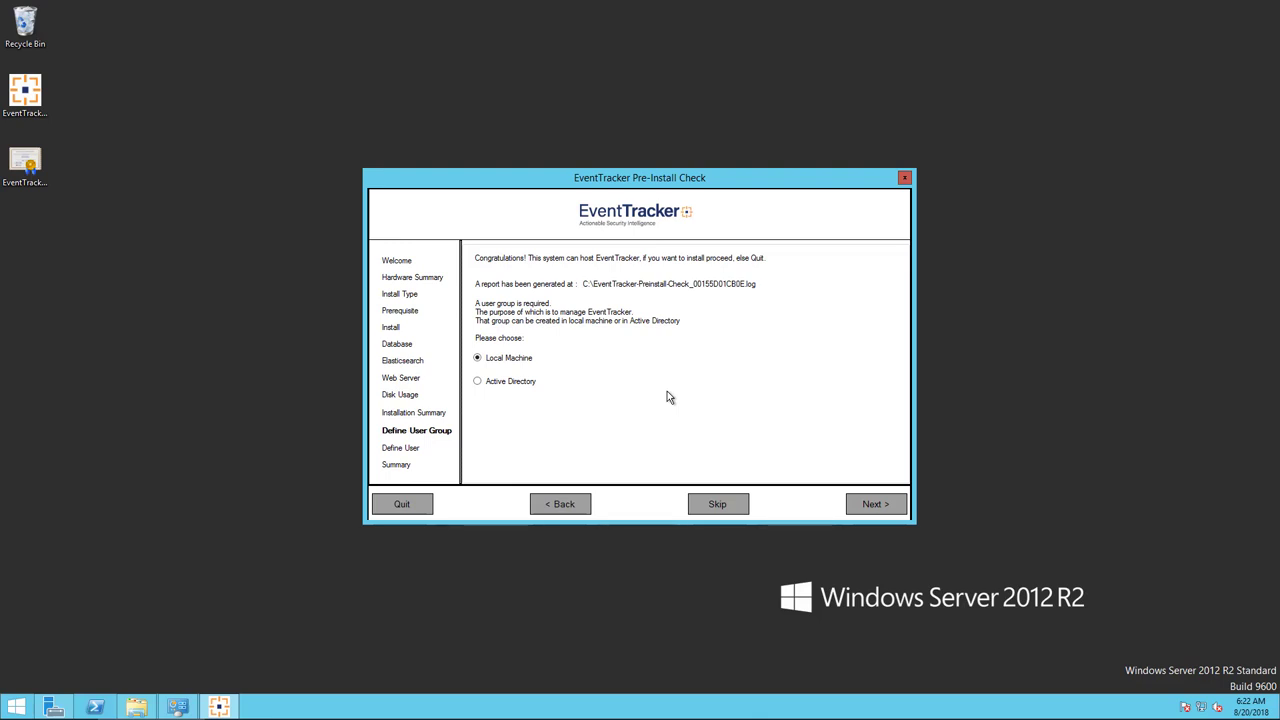
Choose the Active Directory domain as the place to create the user group.
{"action": "left_click", "coordinate": [477, 383]}
{"action": "left_click", "coordinate": [857, 510]}
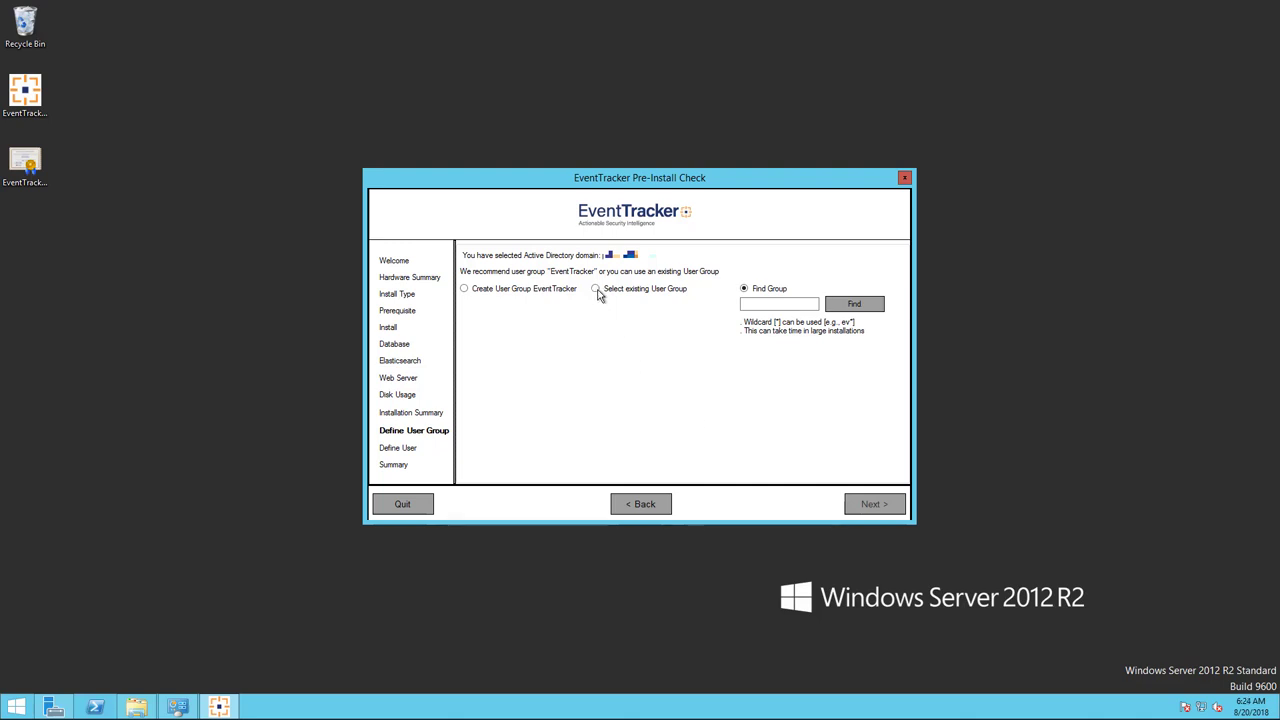
Choose to create a new EventTracker user group and proceed to Group Name.
{"action": "left_click", "coordinate": [465, 289]}
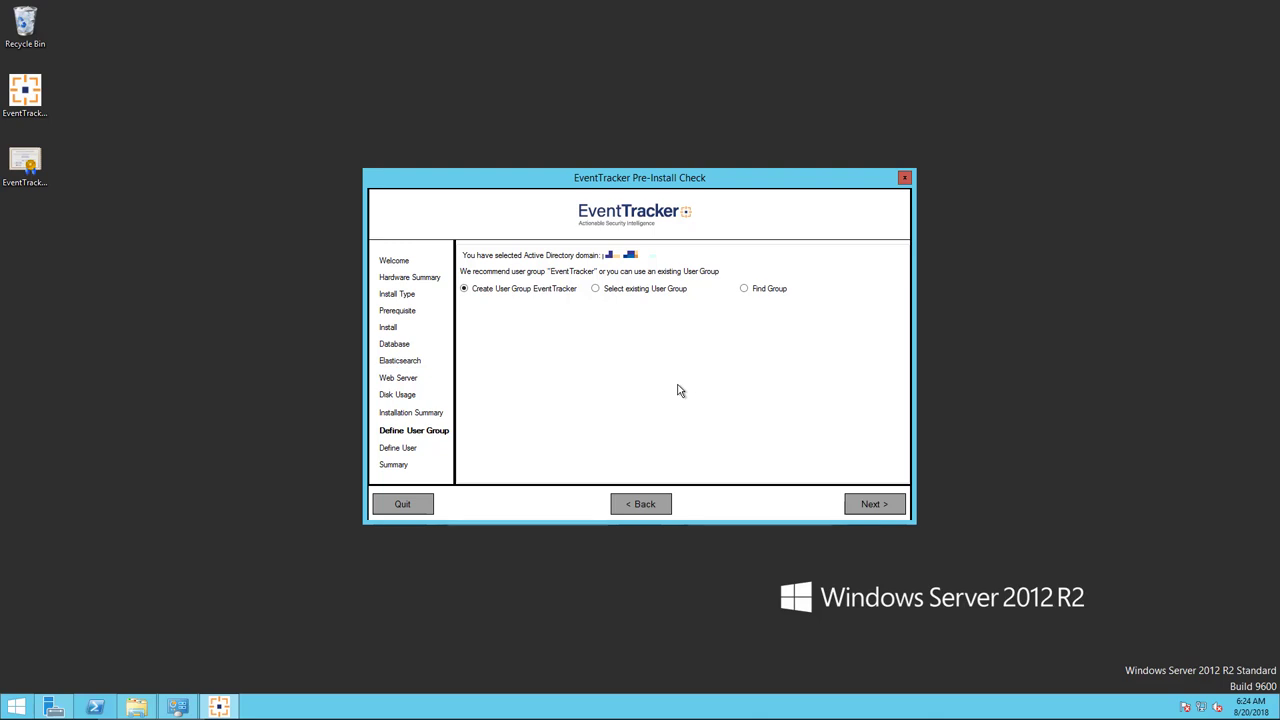
{"action": "left_click", "coordinate": [874, 507]}
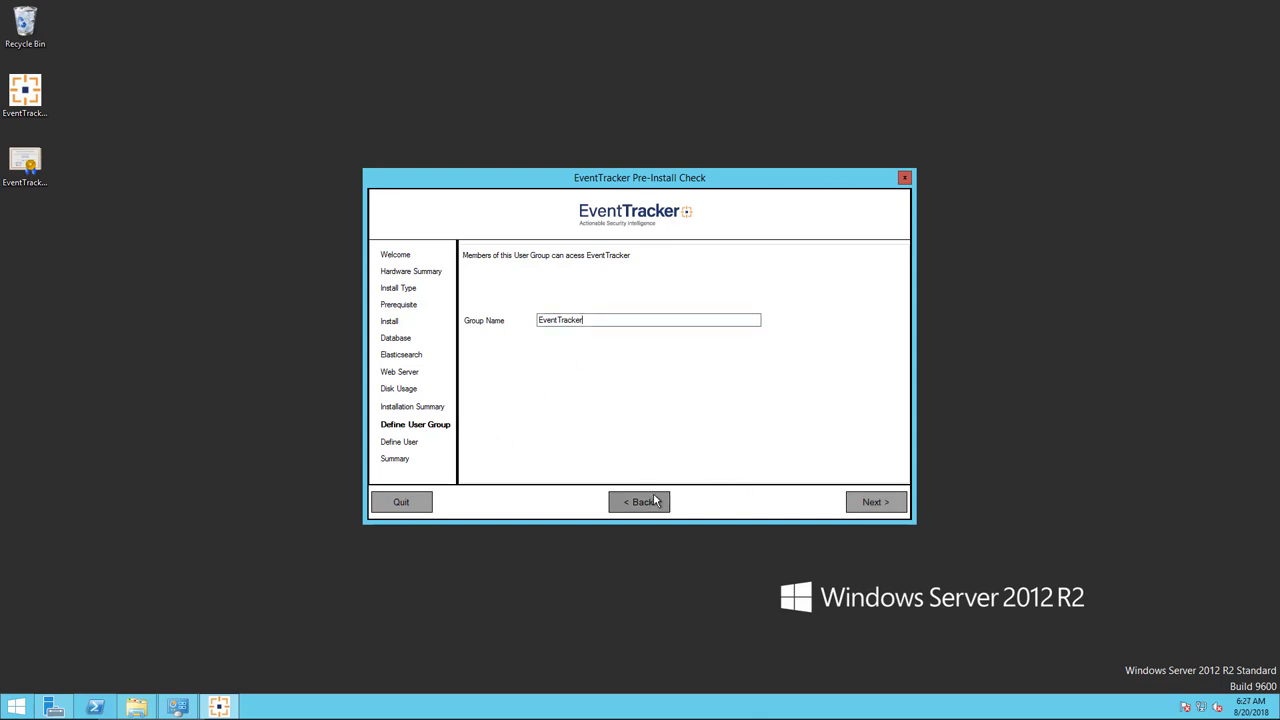
Go back and use the existing EventTracker user group instead.
{"action": "left_click", "coordinate": [655, 501]}
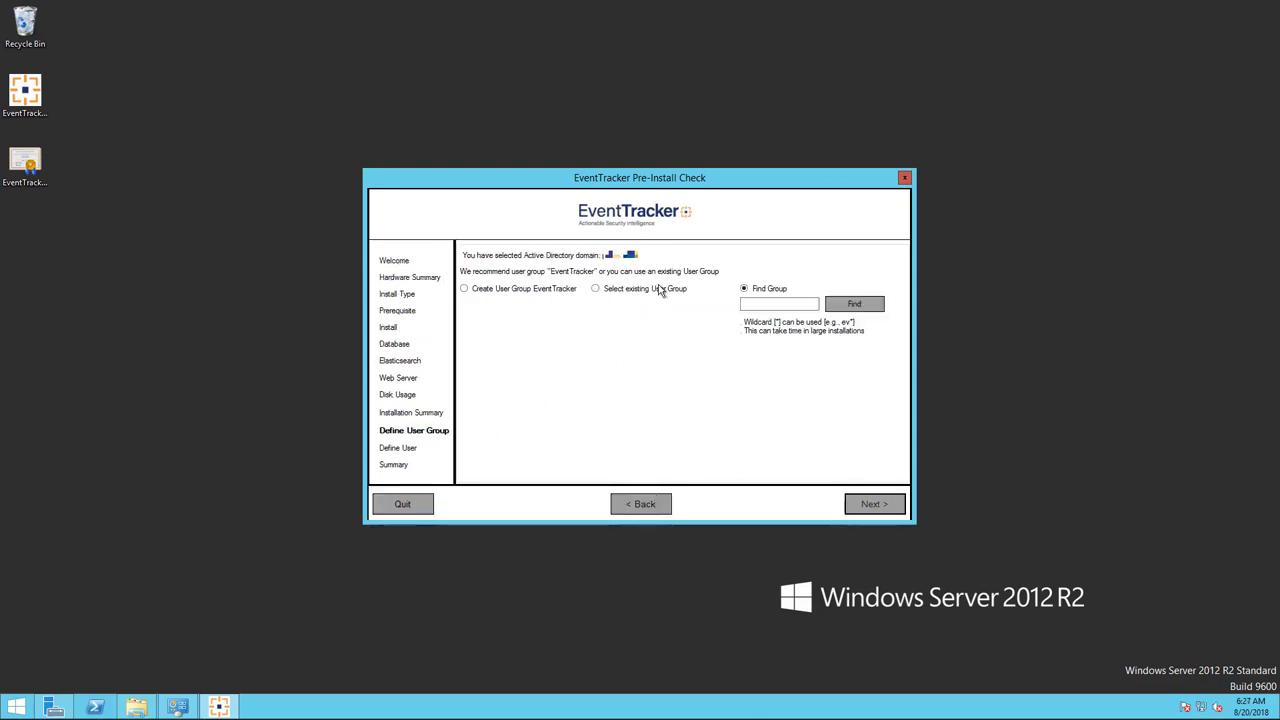
{"action": "left_click", "coordinate": [596, 289]}
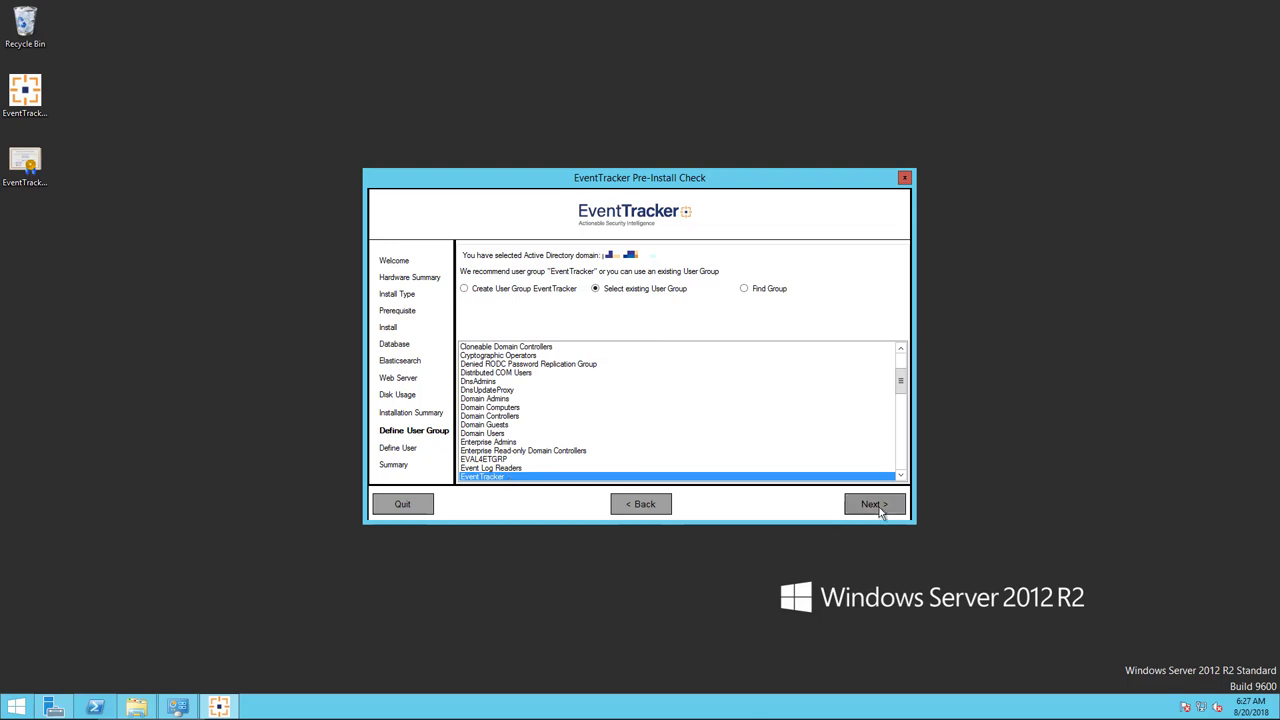
{"action": "left_click", "coordinate": [880, 508]}
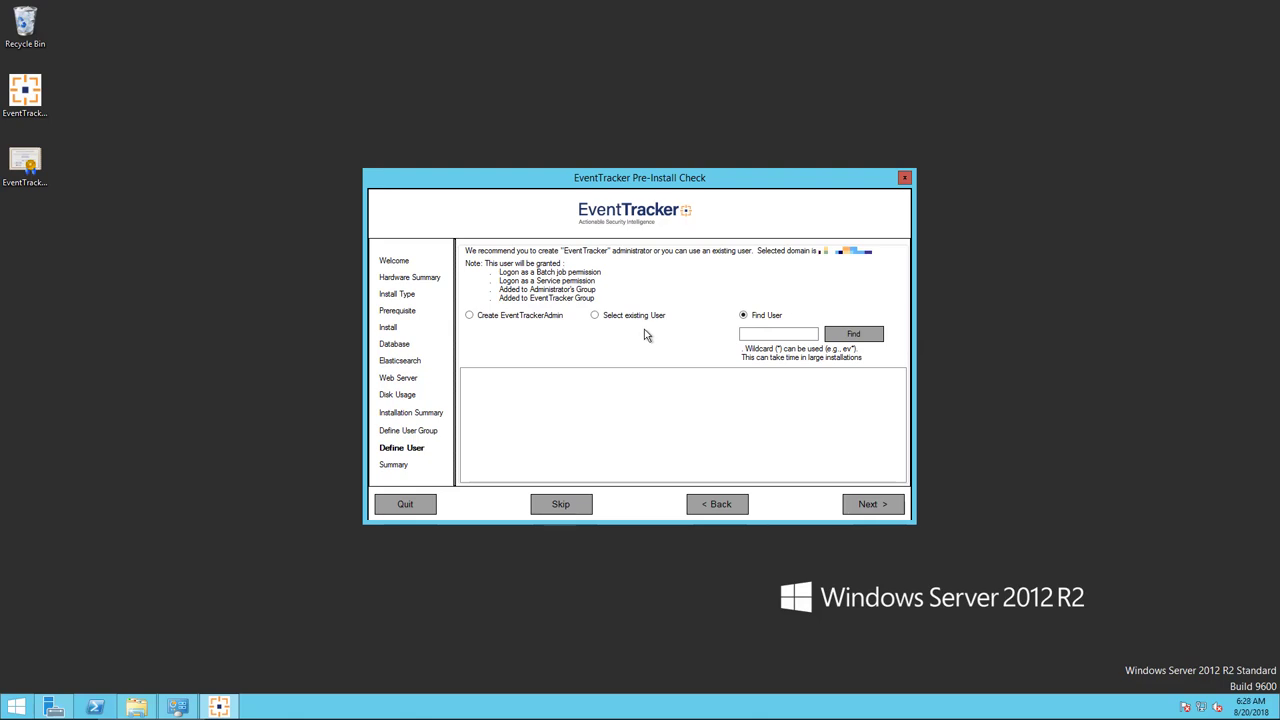
{"action": "left_click", "coordinate": [469, 318]}
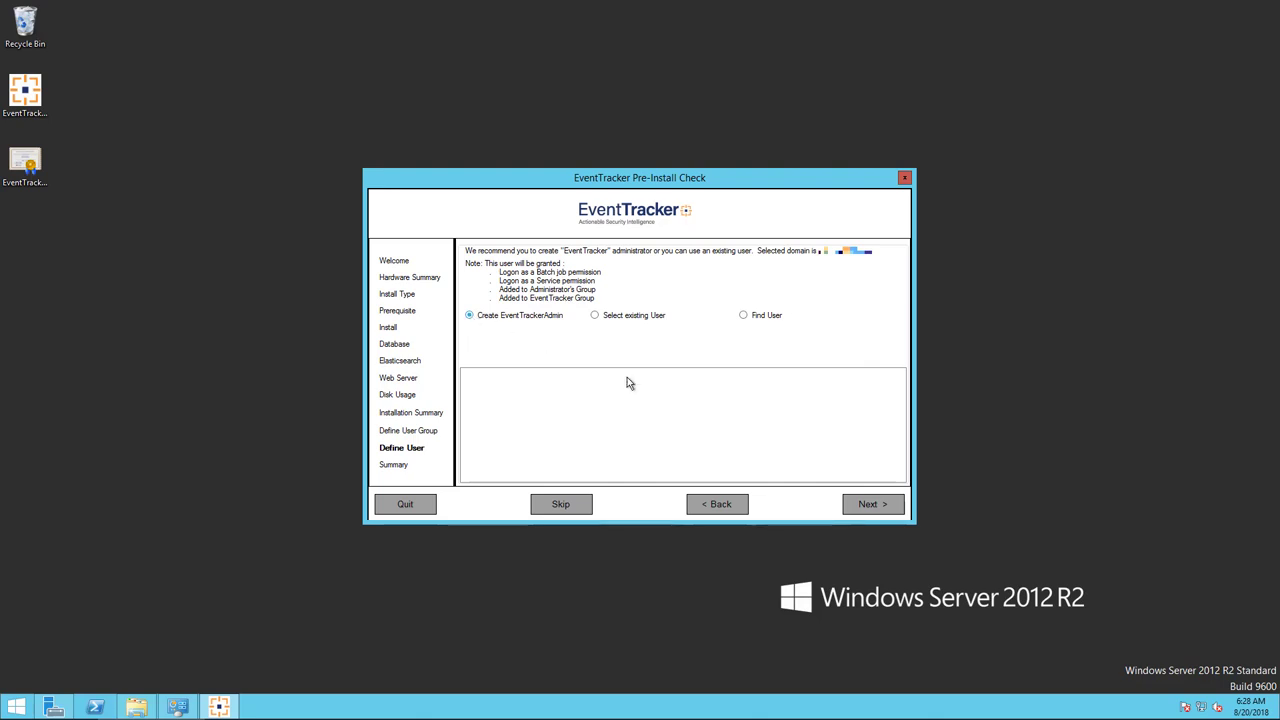
{"action": "left_click", "coordinate": [868, 505]}
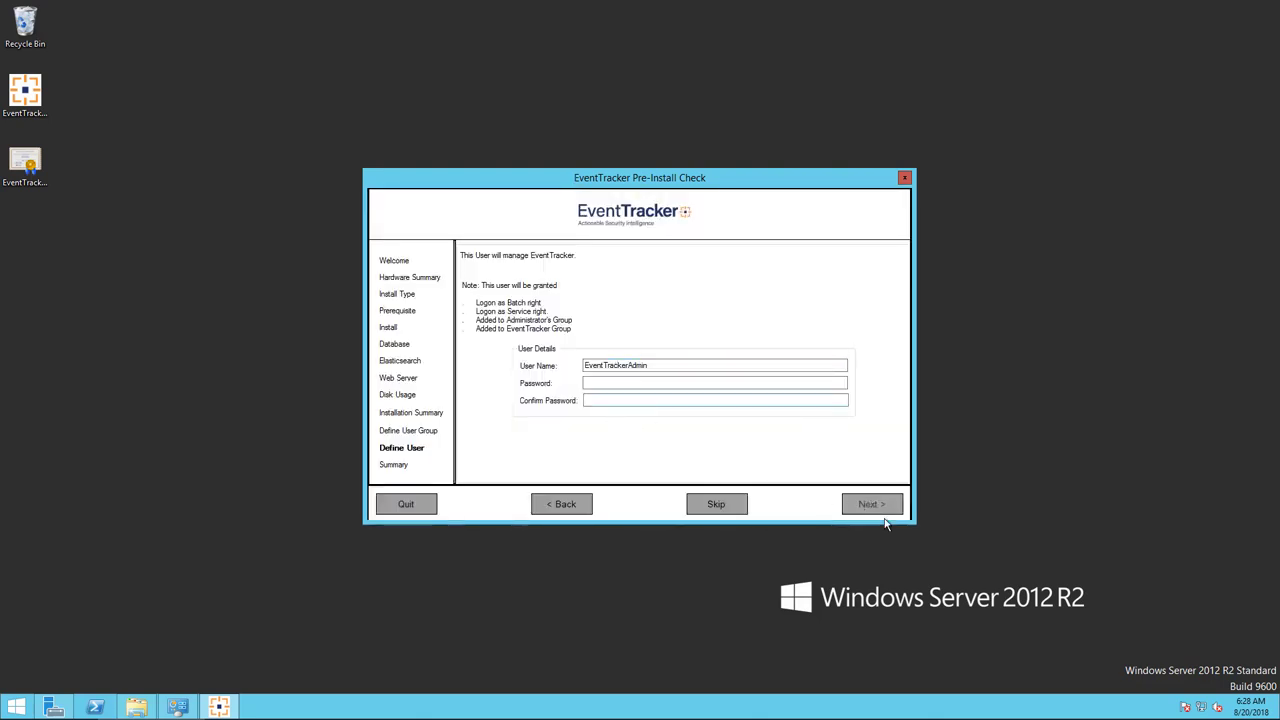
{"action": "left_click", "coordinate": [561, 504]}
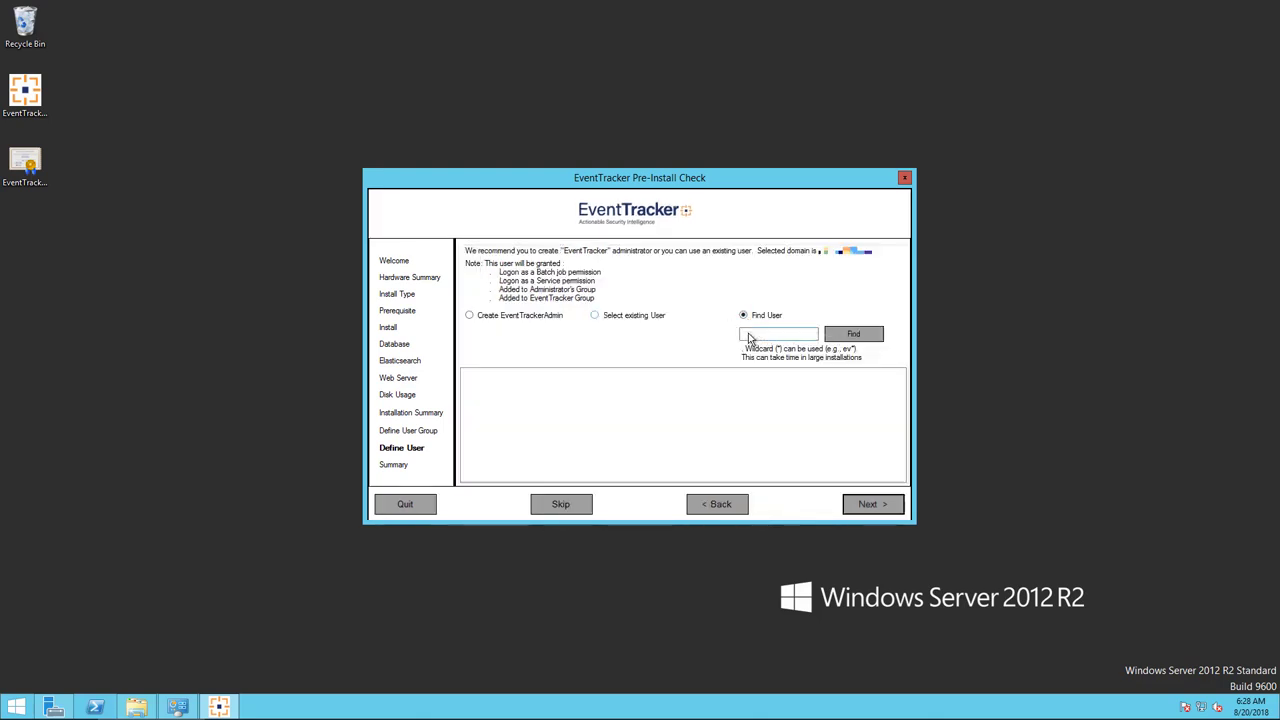
Search the domain for a user by name, try the found user, and decline the warning.
{"action": "left_click", "coordinate": [748, 334]}
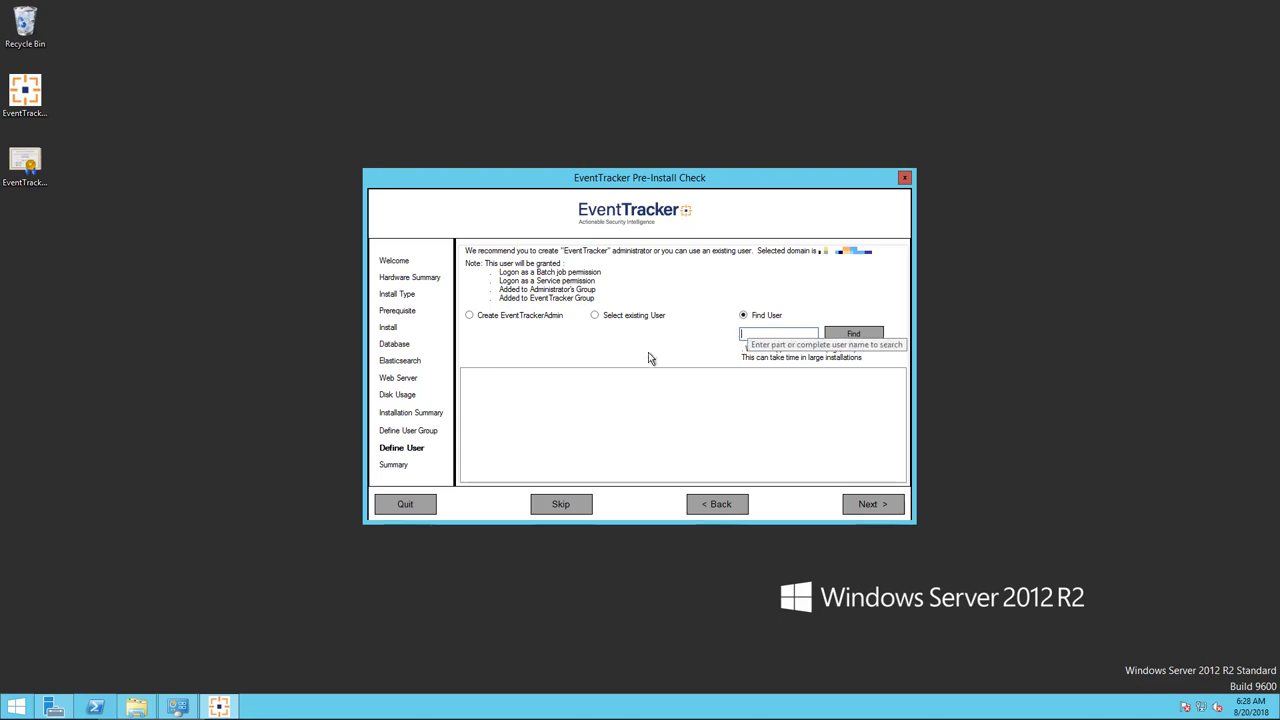
{"action": "type", "text": "s"}
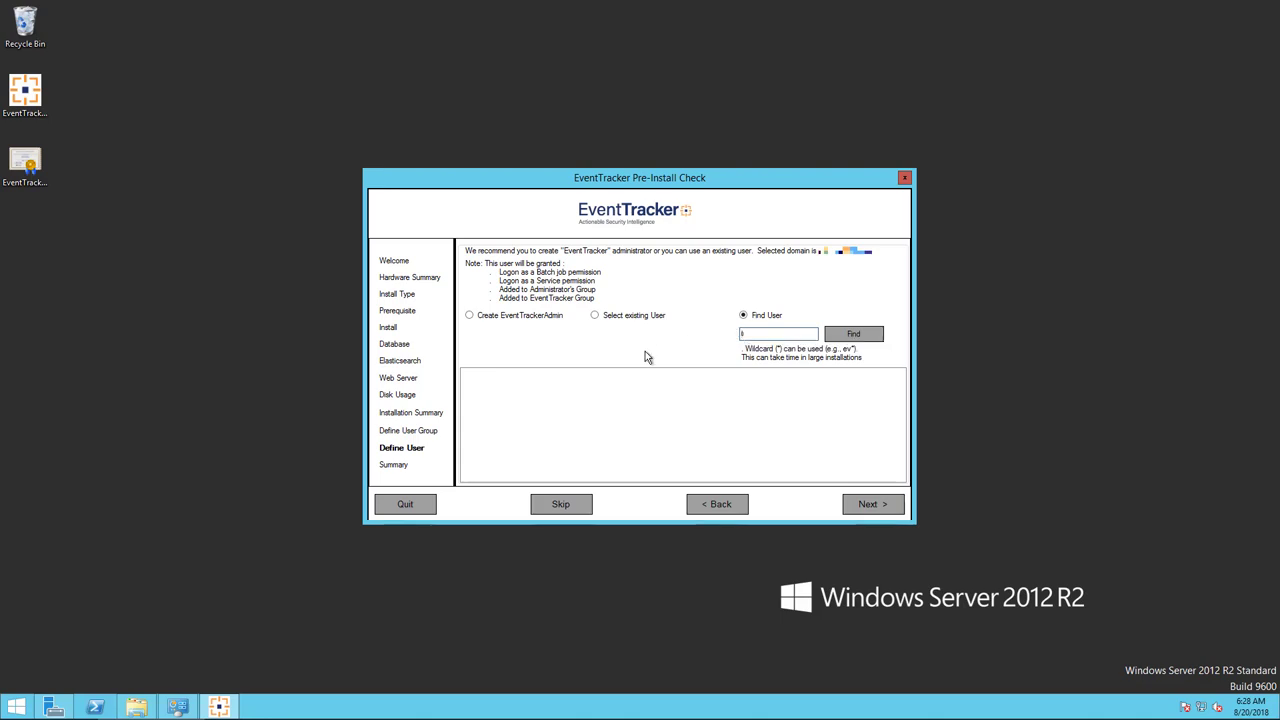
{"action": "type", "text": "usa"}
{"action": "left_click", "coordinate": [857, 334]}
{"action": "left_click", "coordinate": [474, 375]}
{"action": "left_click", "coordinate": [882, 508]}
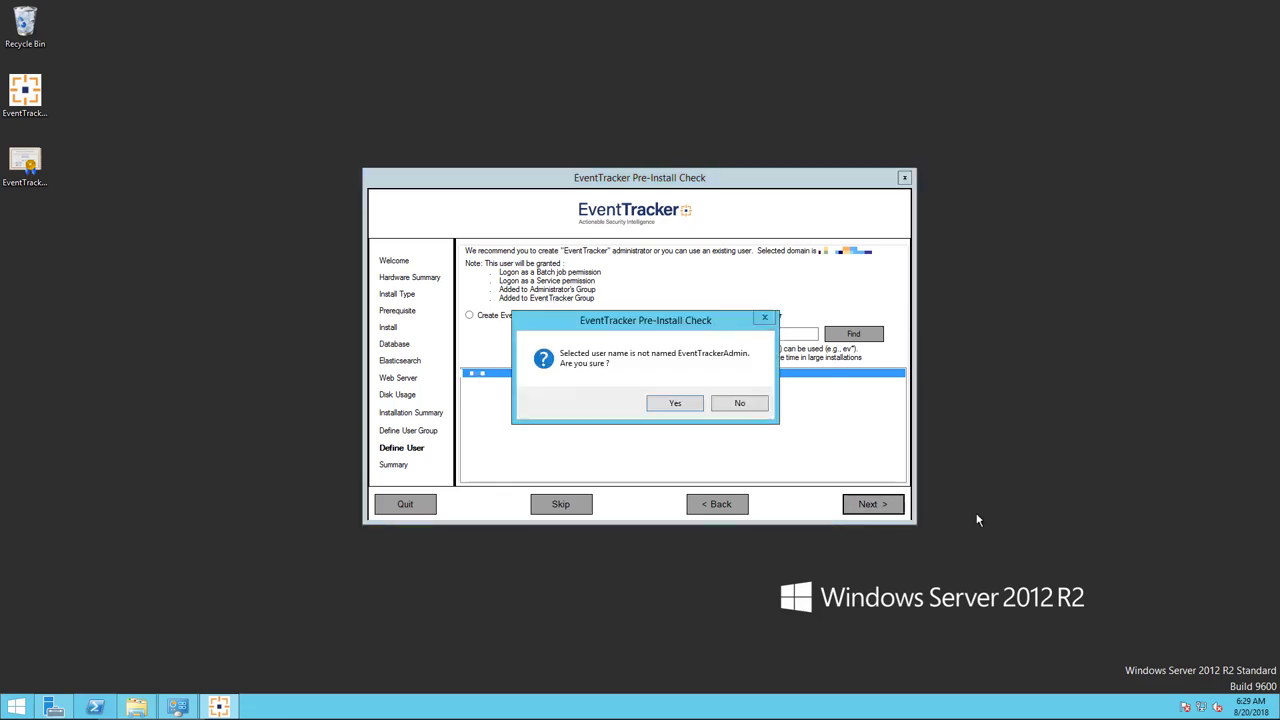
{"action": "left_click", "coordinate": [750, 405]}
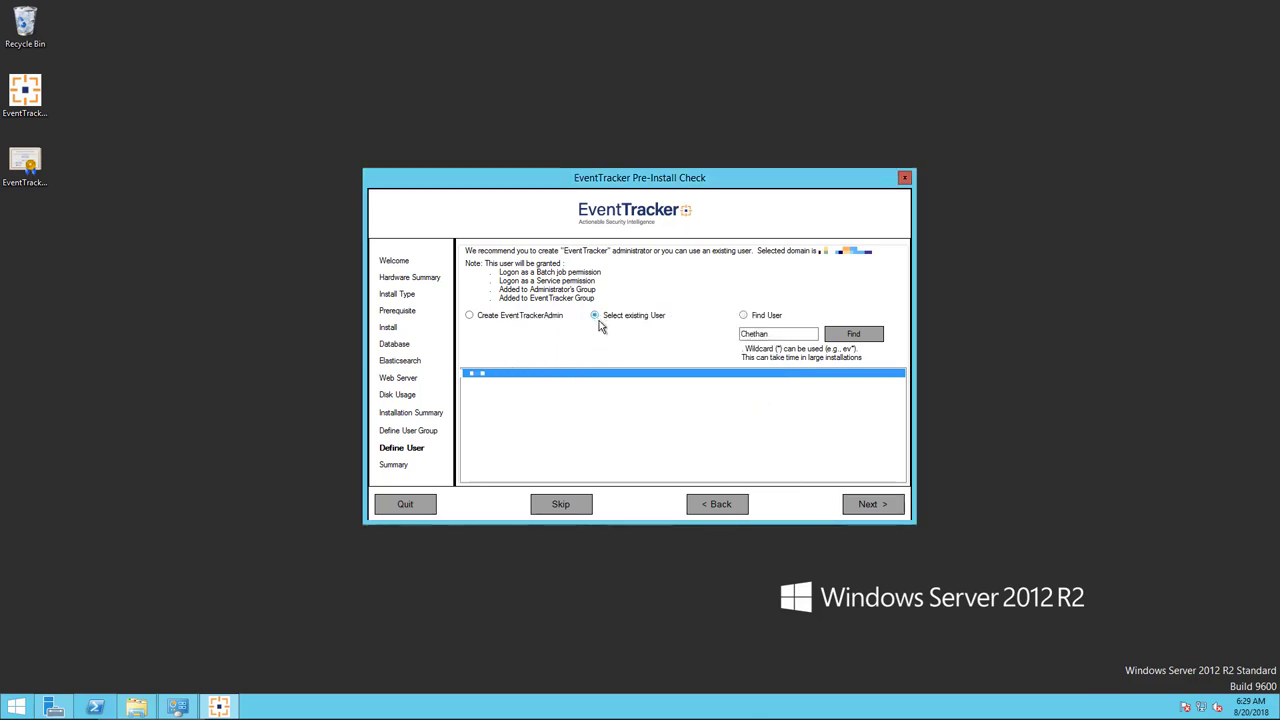
Pick an existing domain user as administrator and accept the non-default user name.
{"action": "left_click", "coordinate": [599, 322]}
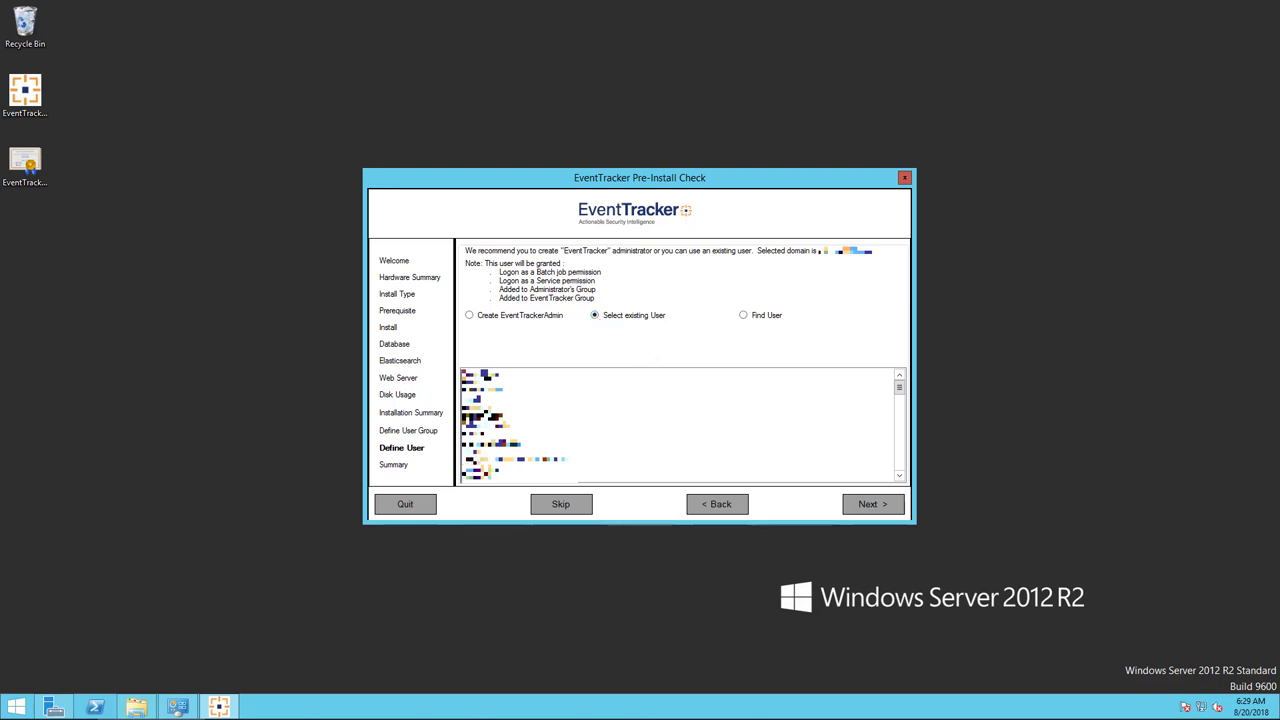
{"action": "left_click", "coordinate": [470, 452]}
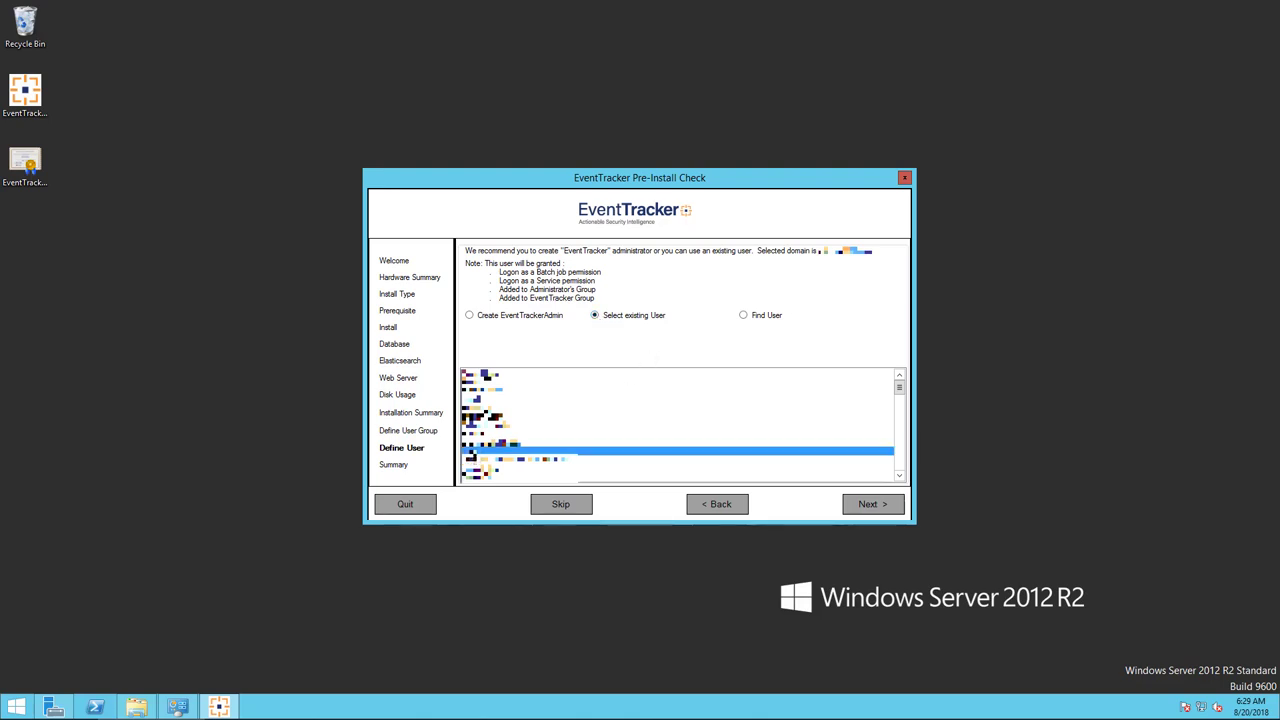
{"action": "left_click", "coordinate": [868, 505]}
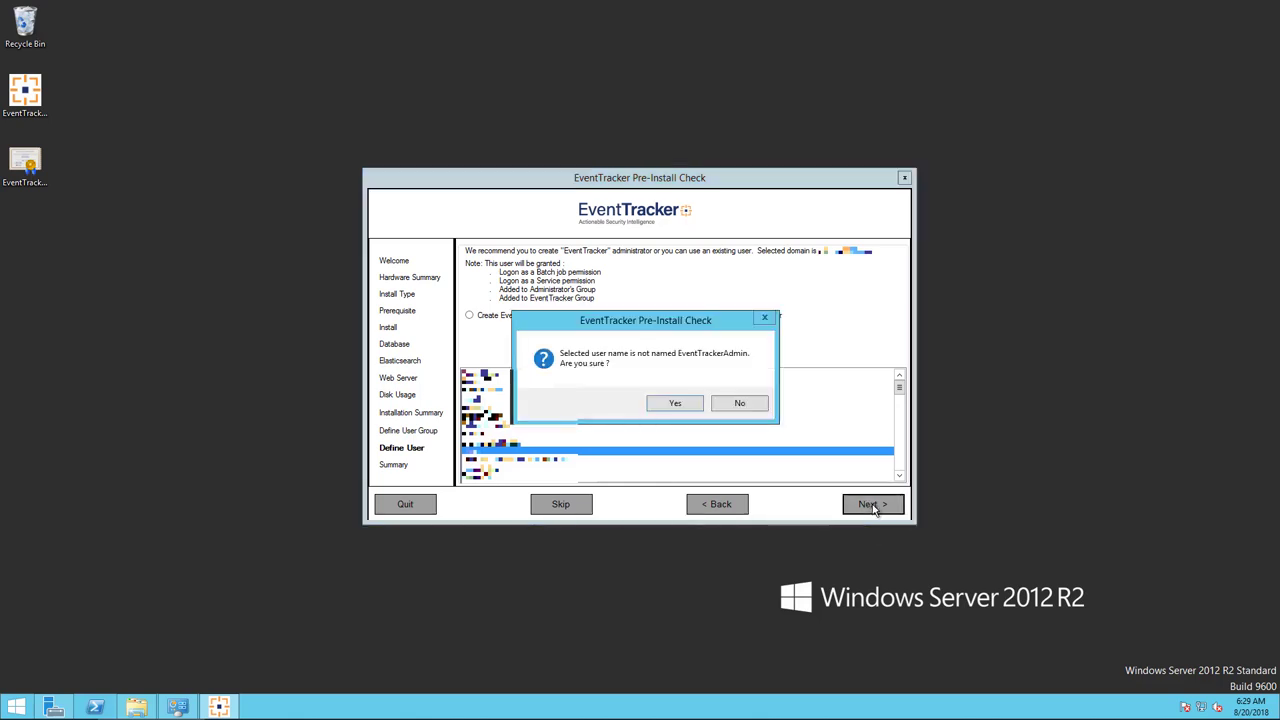
{"action": "left_click", "coordinate": [667, 404]}
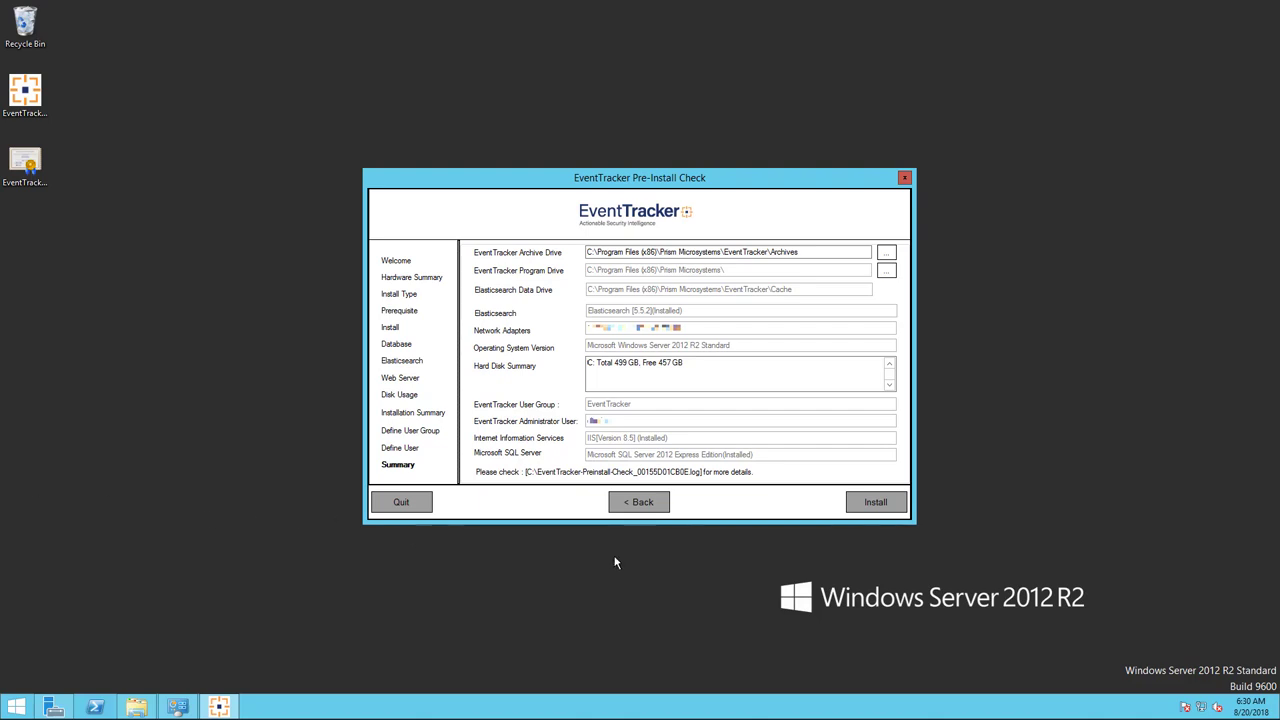
Launch the EventTracker installation from the Summary page.
{"action": "left_click", "coordinate": [864, 503]}
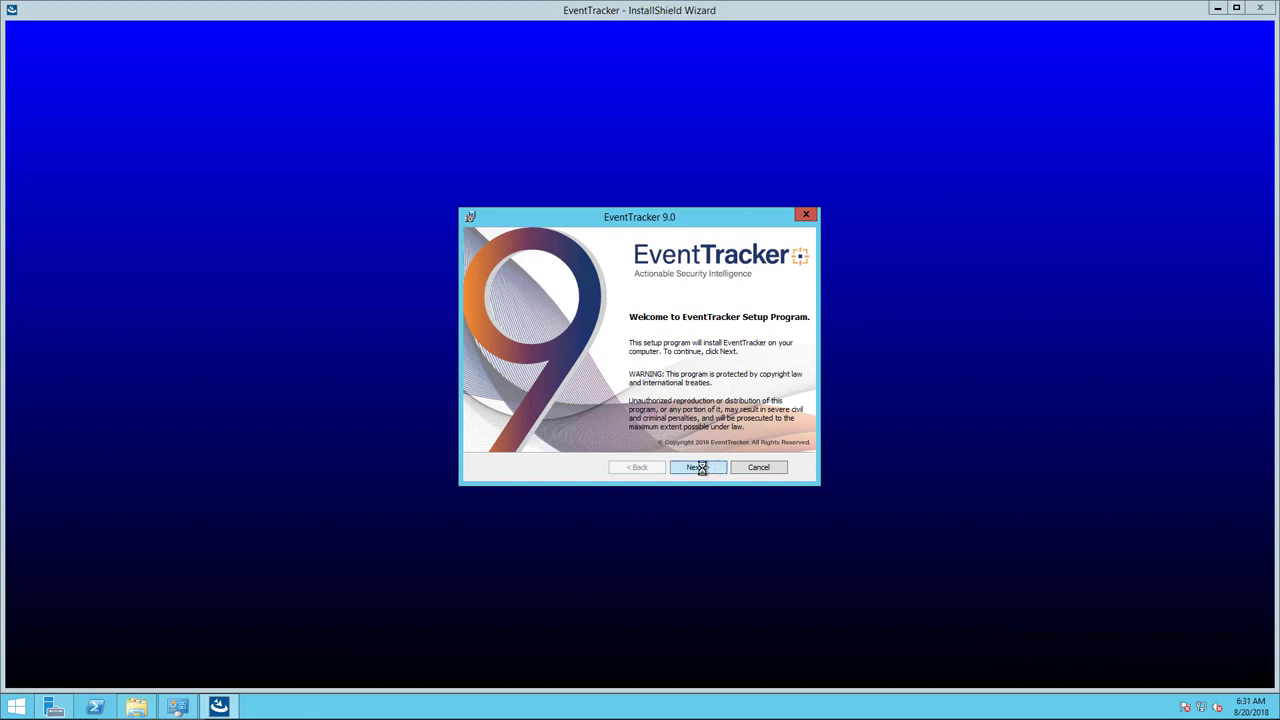
Accept the EventTracker 9.0 license agreement terms.
{"action": "left_click", "coordinate": [703, 470]}
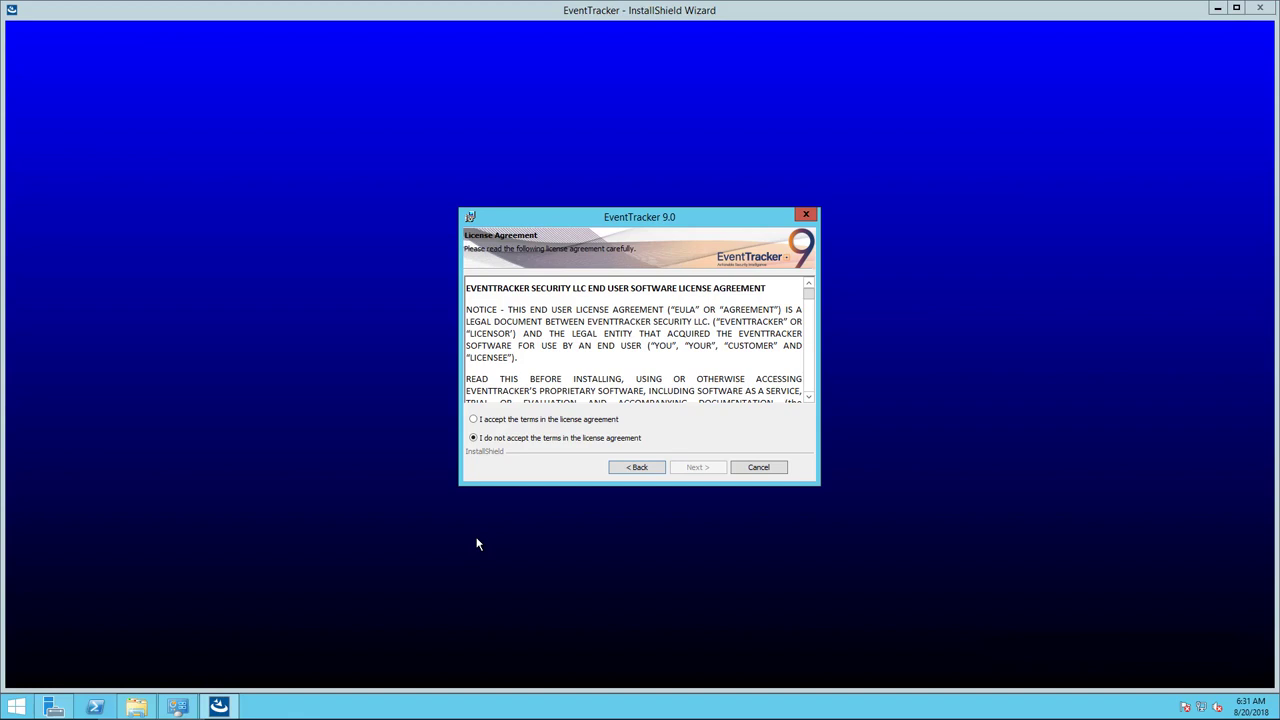
{"action": "left_click", "coordinate": [474, 420]}
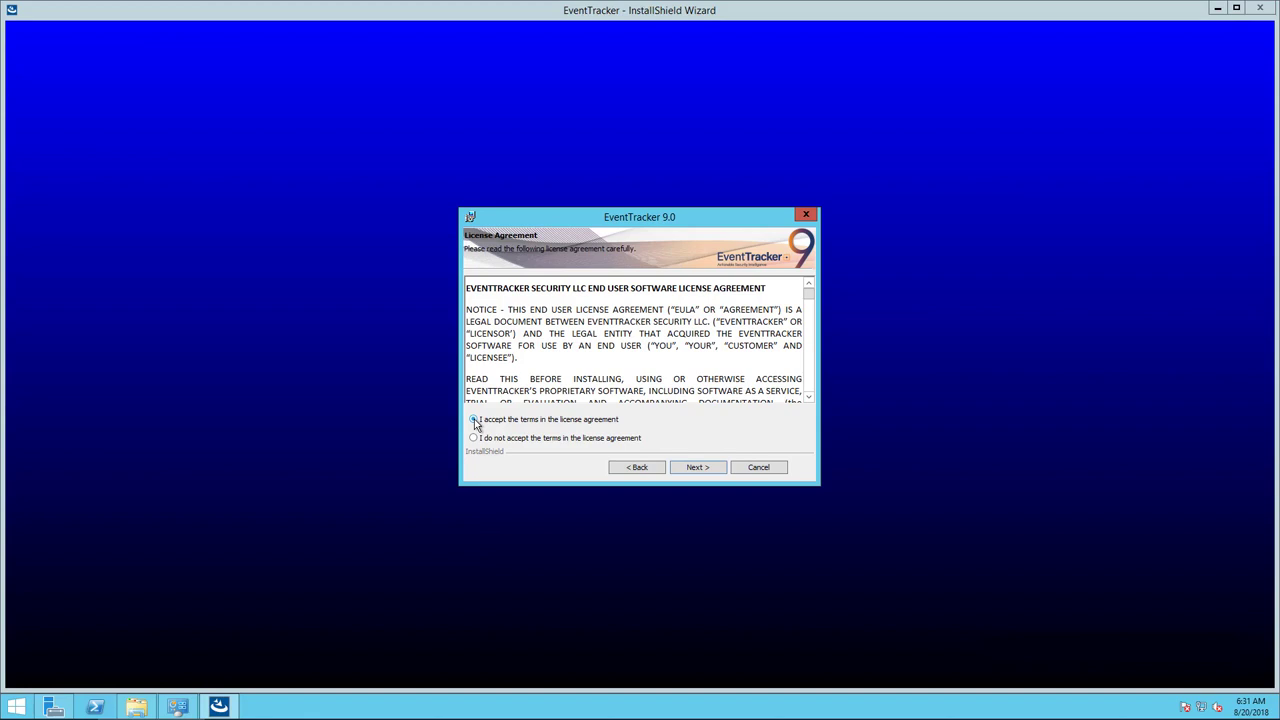
{"action": "left_click", "coordinate": [688, 470]}
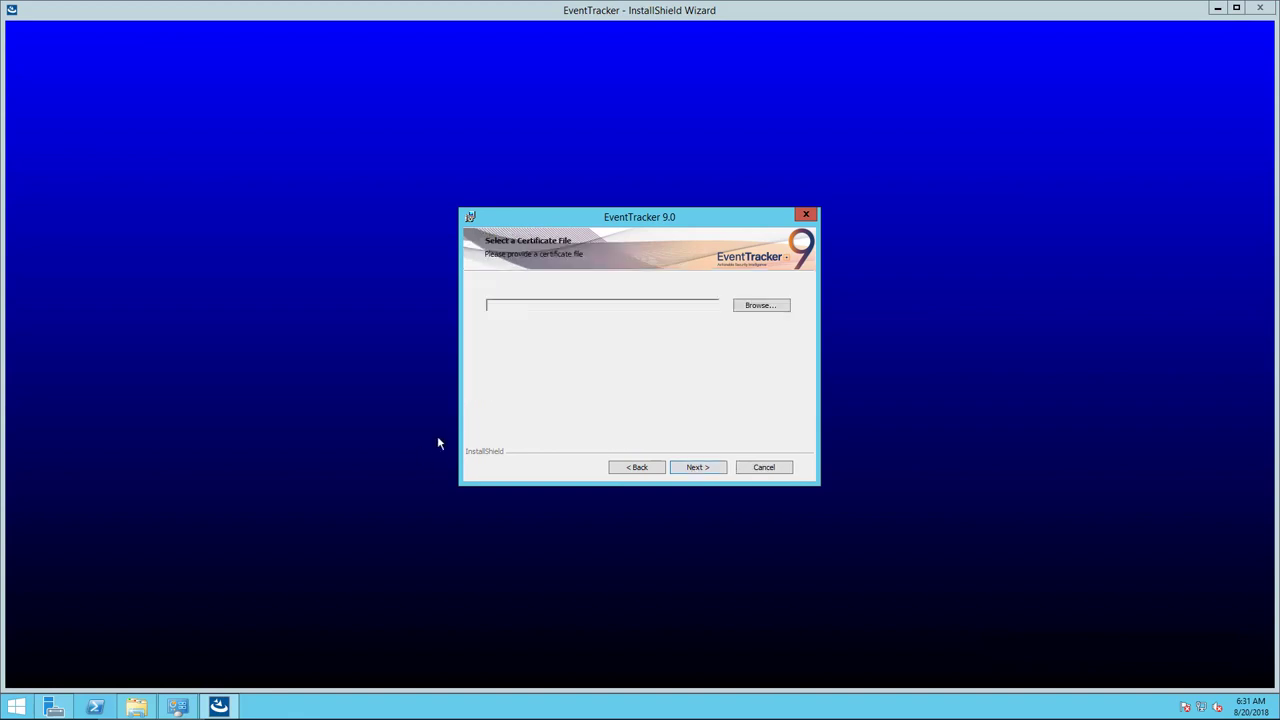
Load the ALLFEATURE .cer licence certificate from the Desktop into the wizard.
{"action": "left_click", "coordinate": [774, 308]}
{"action": "left_click", "coordinate": [770, 305]}
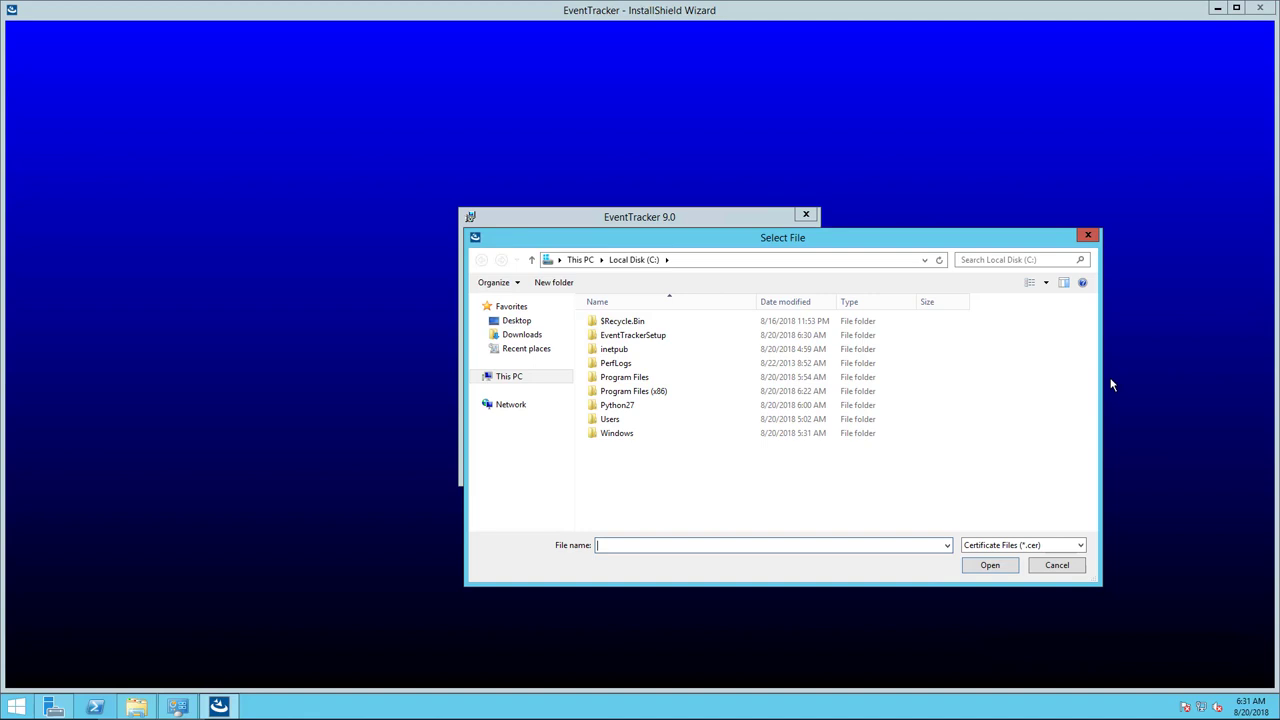
{"action": "left_click", "coordinate": [515, 321]}
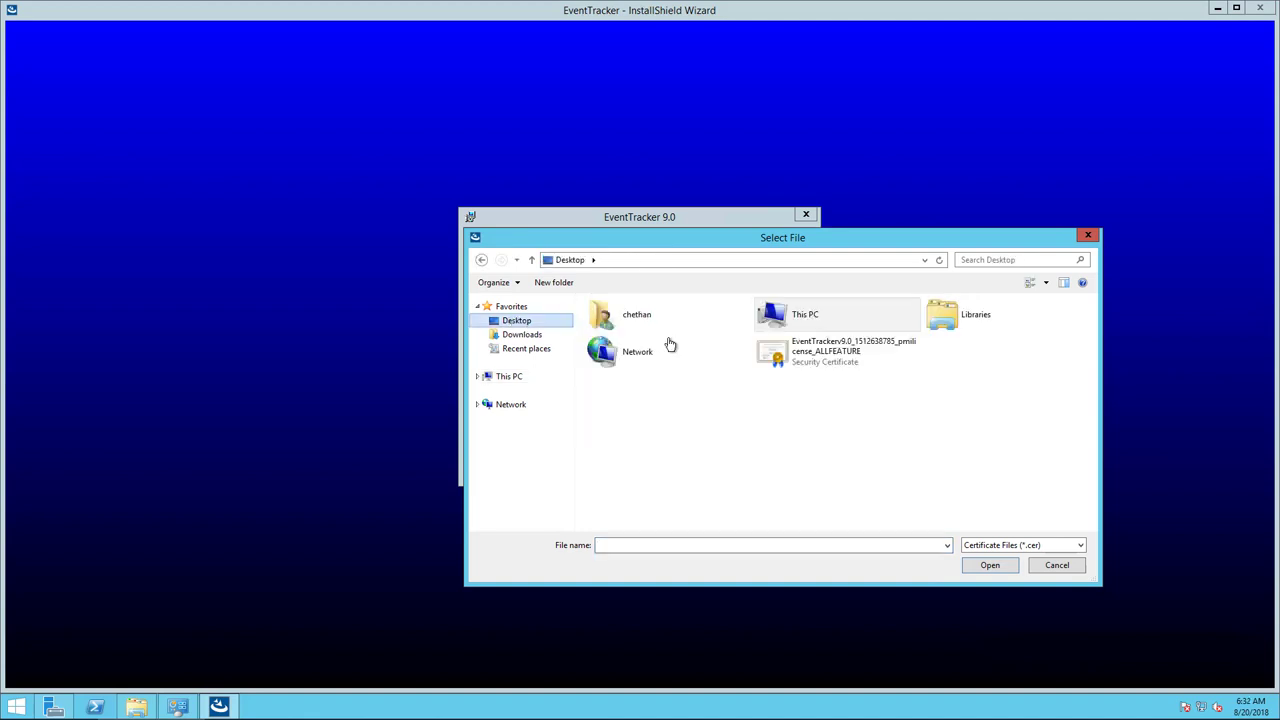
{"action": "left_click", "coordinate": [826, 364]}
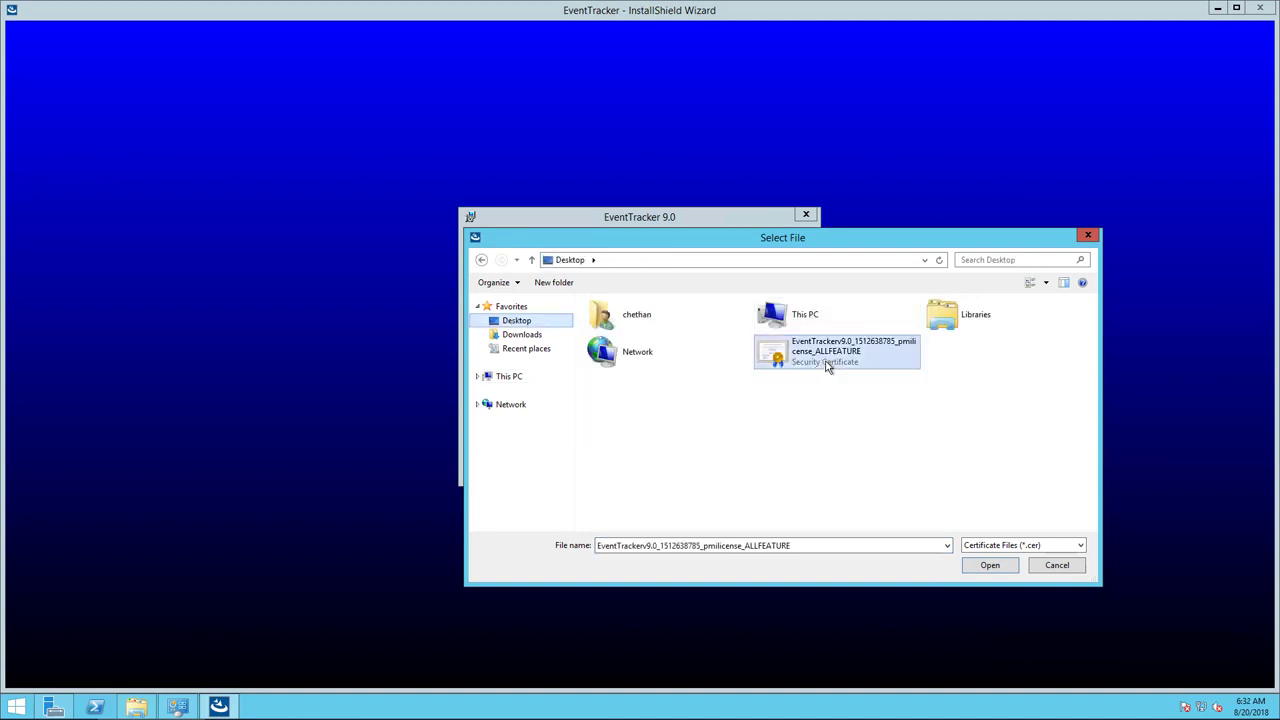
{"action": "left_click", "coordinate": [990, 566]}
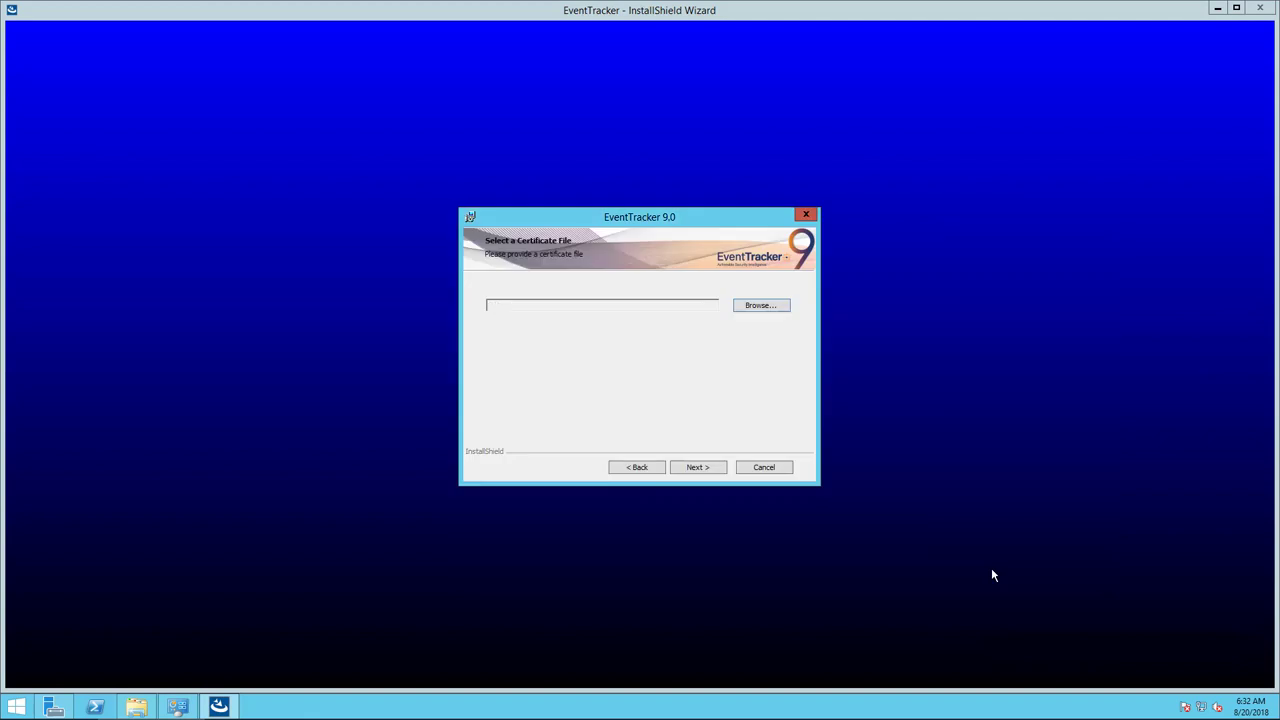
{"action": "left_click", "coordinate": [707, 466]}
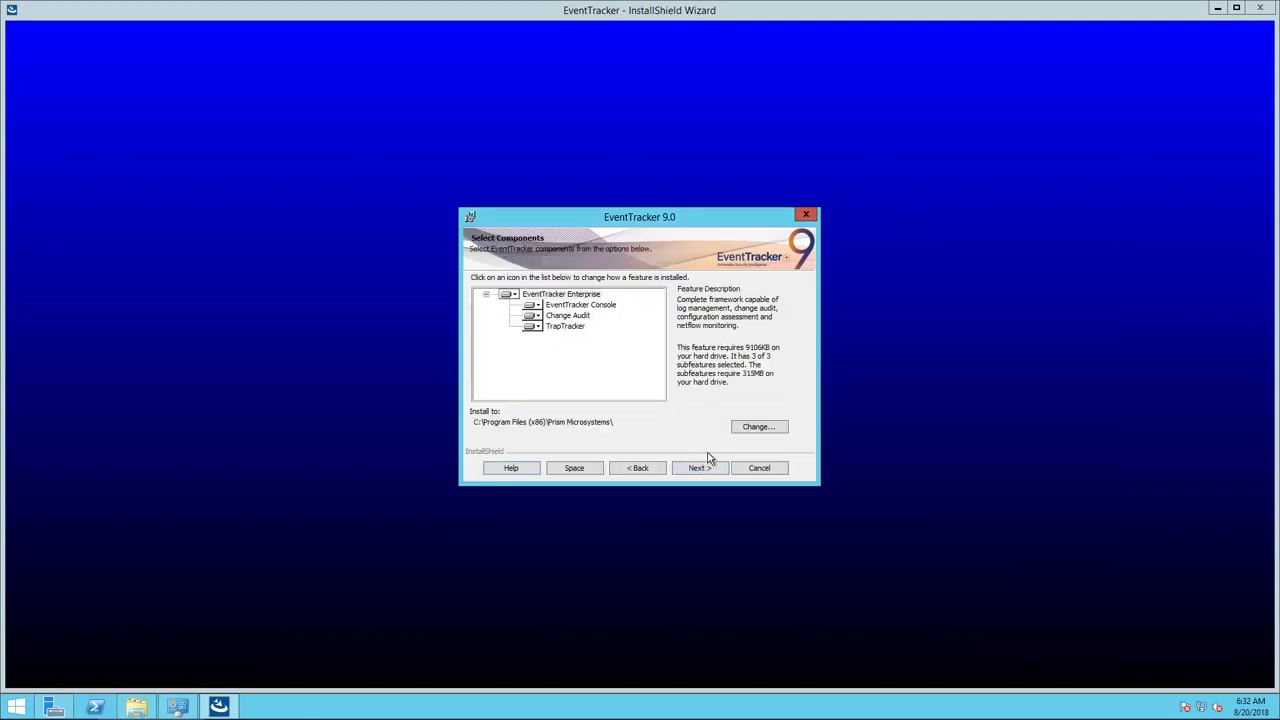
Keep all components and choose Collection Master as the console type.
{"action": "left_click", "coordinate": [710, 470]}
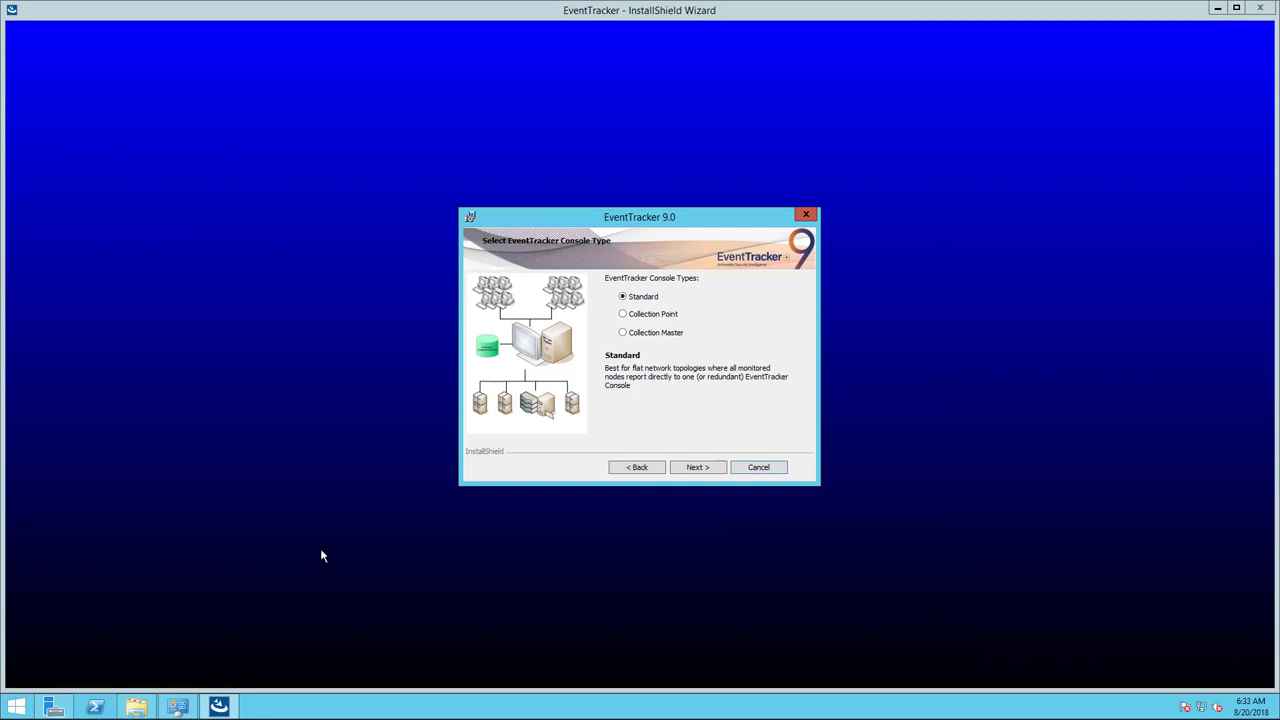
{"action": "left_click", "coordinate": [623, 334]}
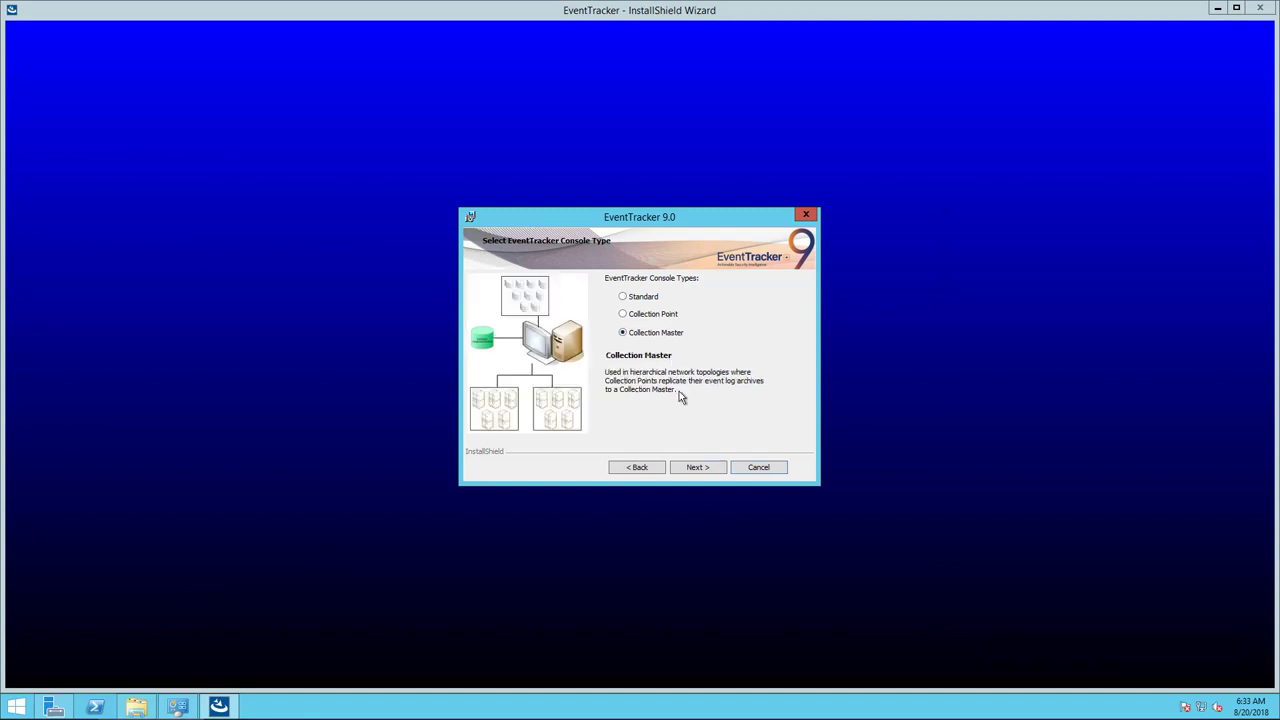
{"action": "left_click", "coordinate": [698, 468]}
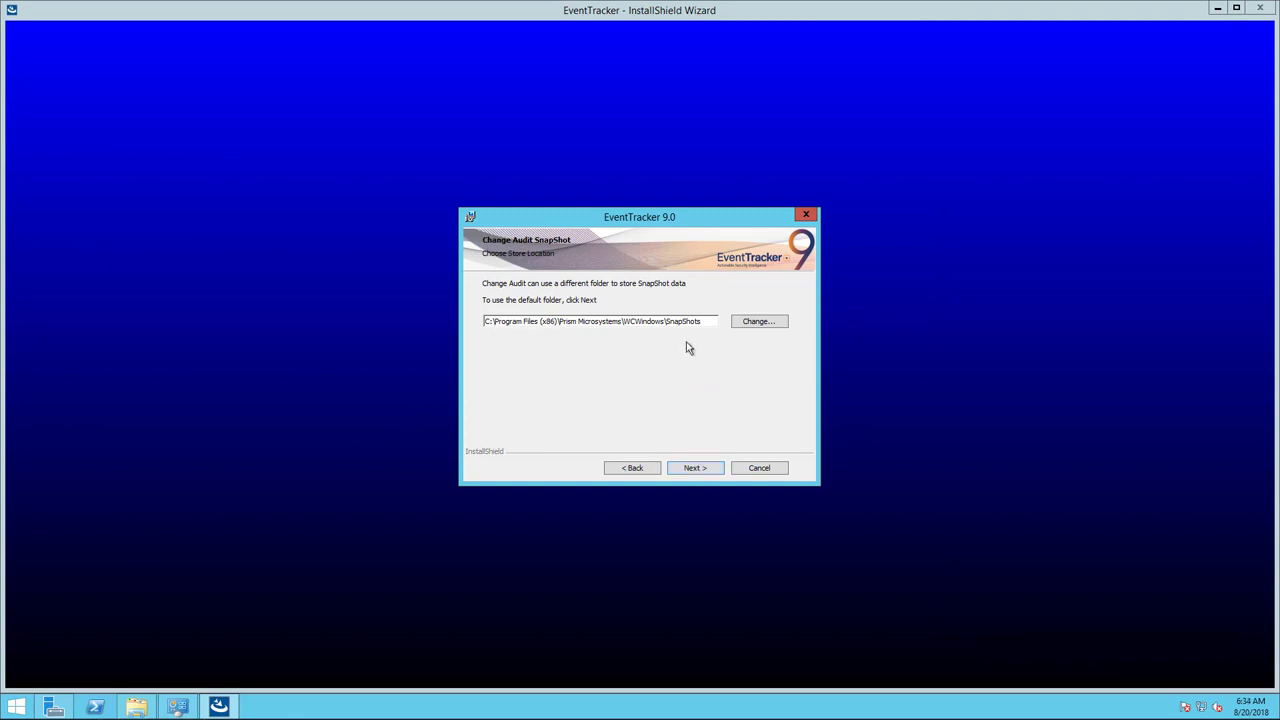
Keep the default WCWindows\SnapShots folder for Change Audit SnapShots and continue to Ready to Install.
{"action": "left_click", "coordinate": [750, 323]}
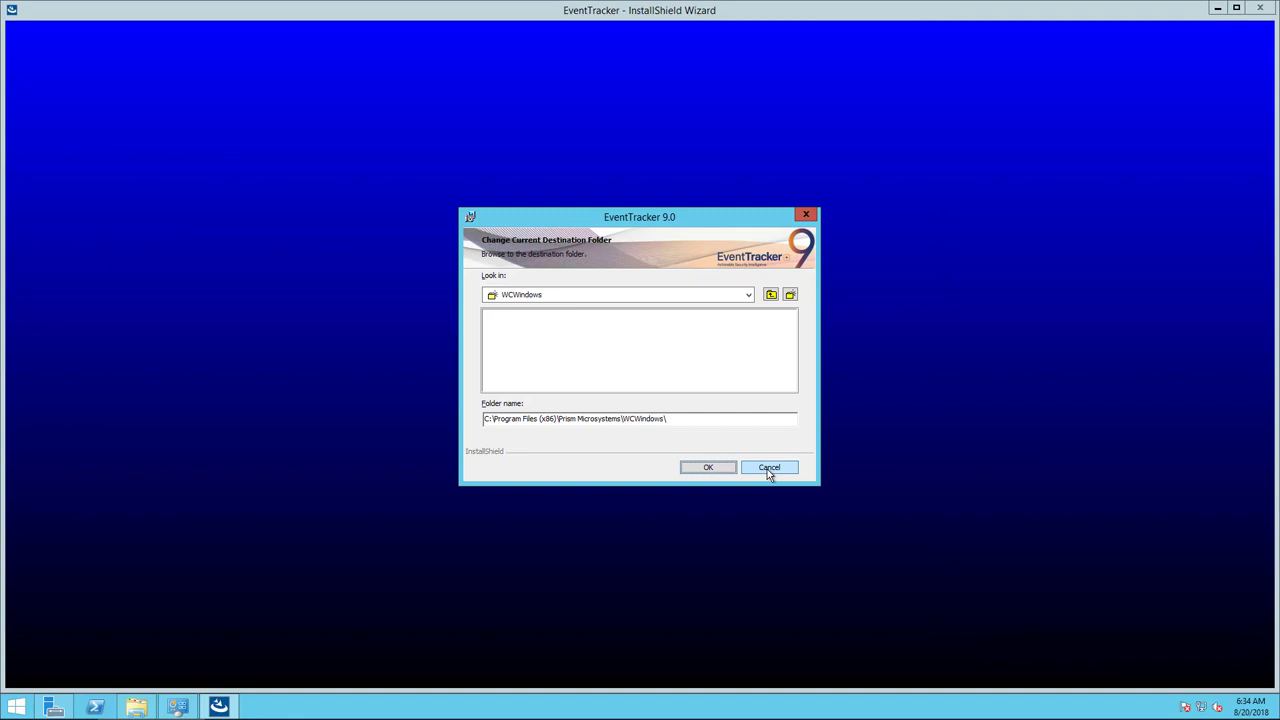
{"action": "left_click", "coordinate": [767, 469]}
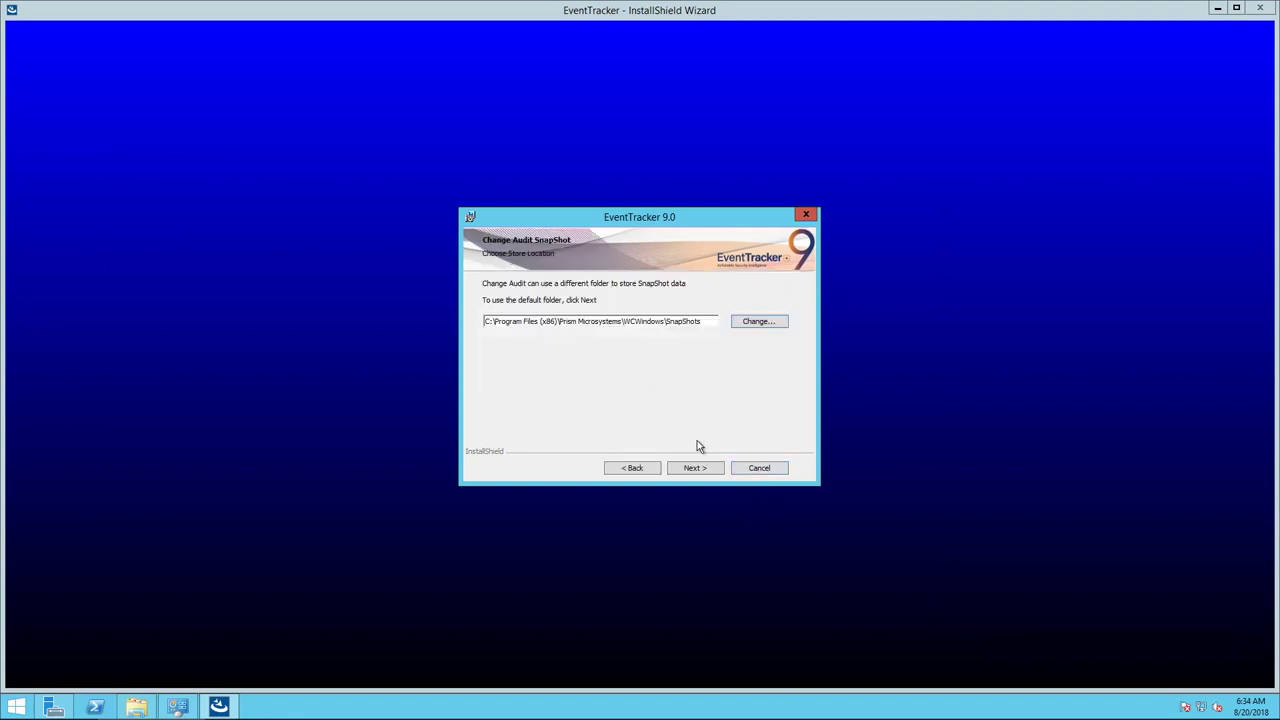
{"action": "left_click", "coordinate": [700, 470]}
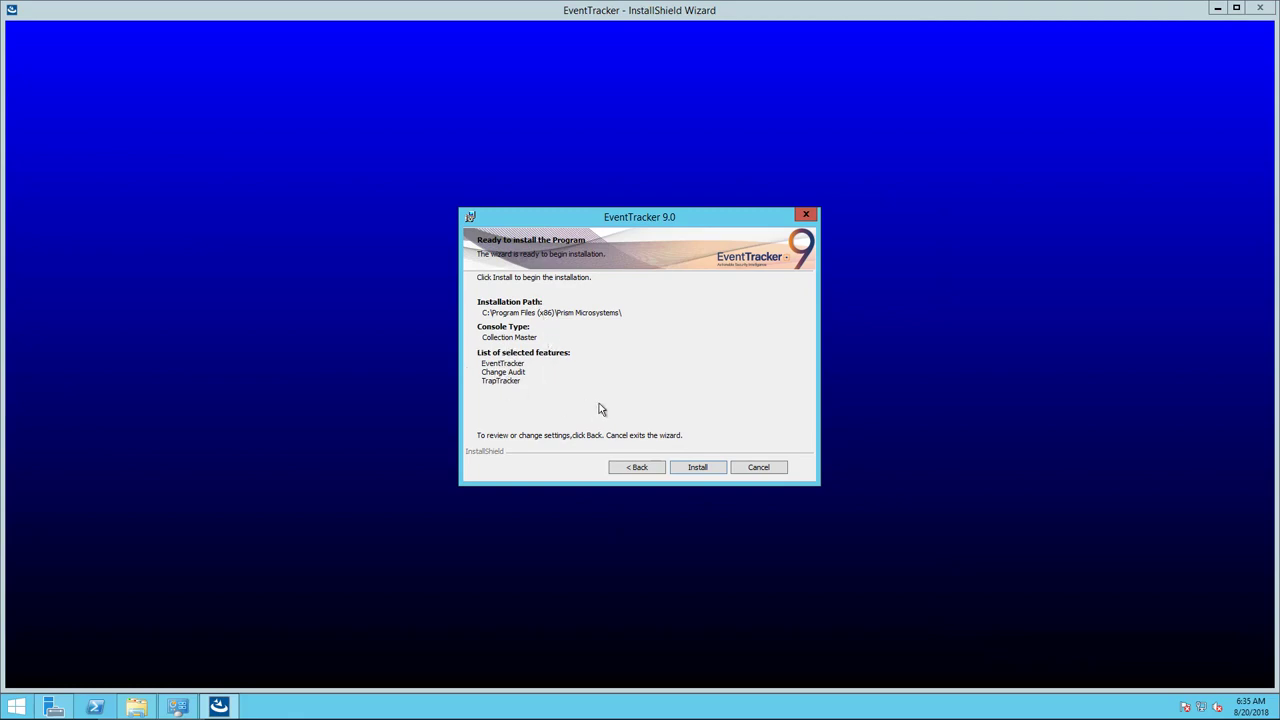
Start installing EventTracker 9.0 and wait for the Basic configuration list.
{"action": "left_click", "coordinate": [705, 474]}
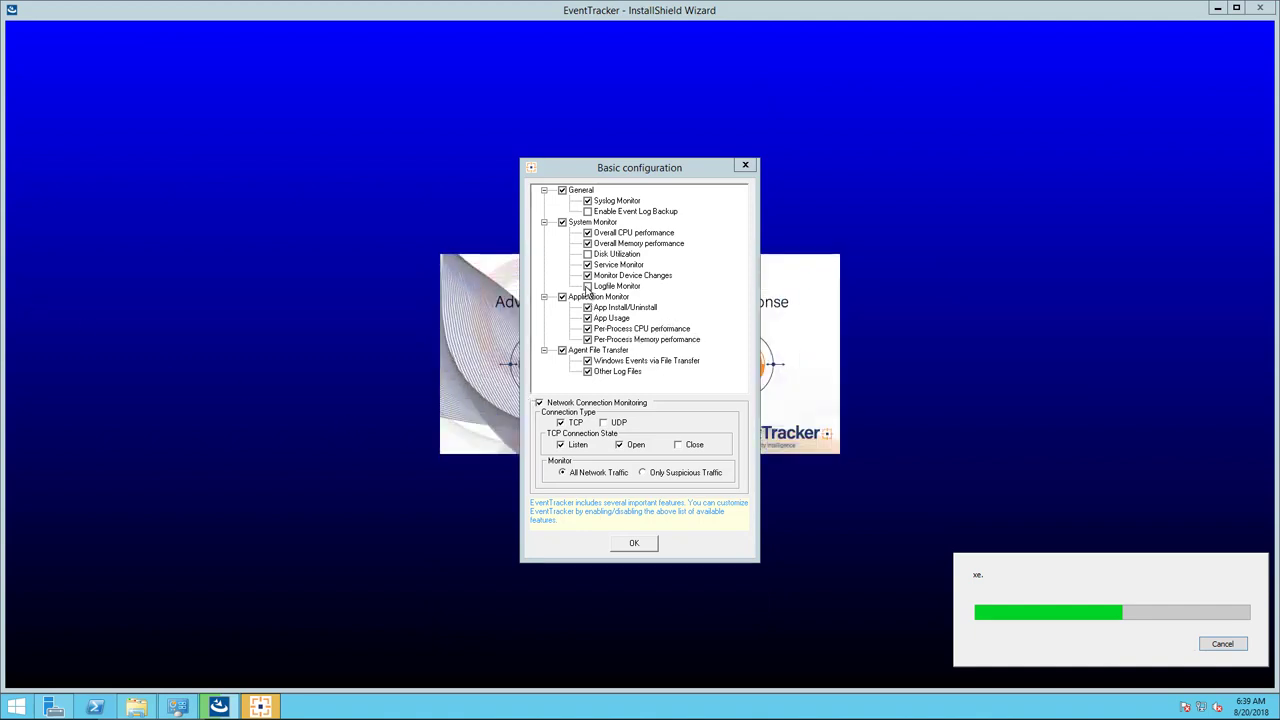
Enable the Loglife Monitor and Disk Utilization agent monitors and accept the basic configuration.
{"action": "left_click", "coordinate": [588, 287]}
{"action": "left_click", "coordinate": [587, 255]}
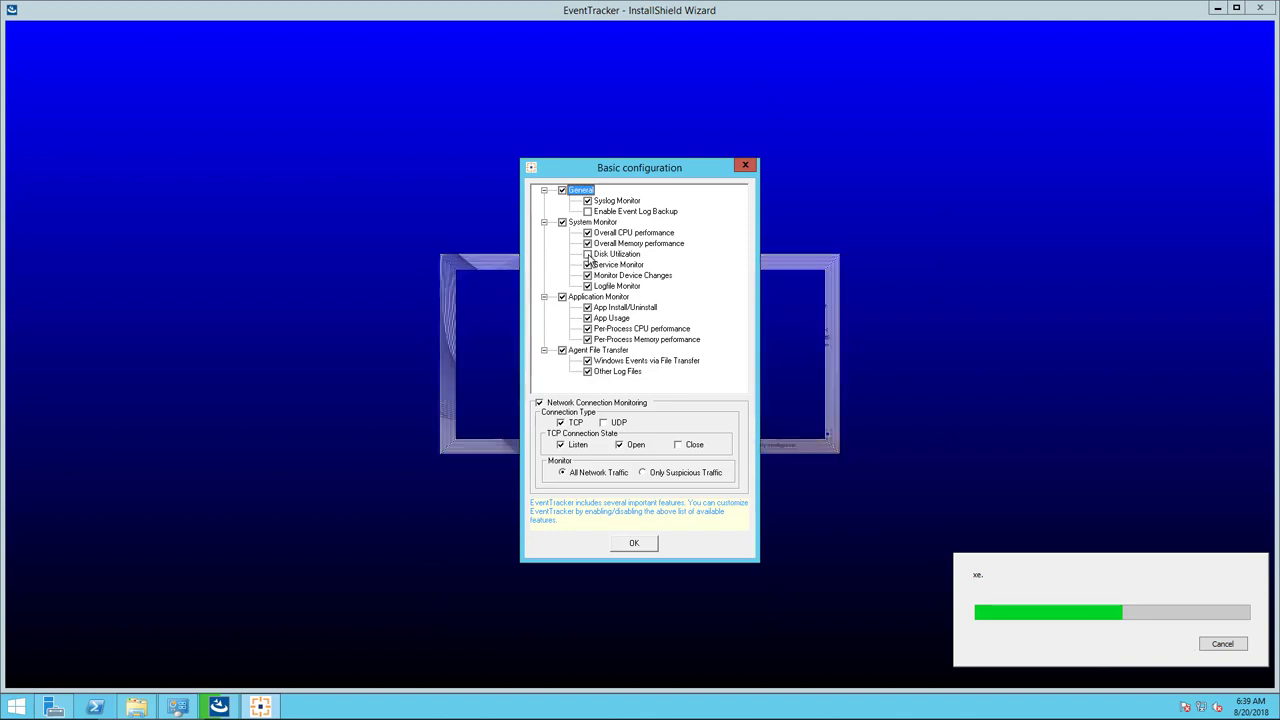
{"action": "left_click", "coordinate": [633, 544]}
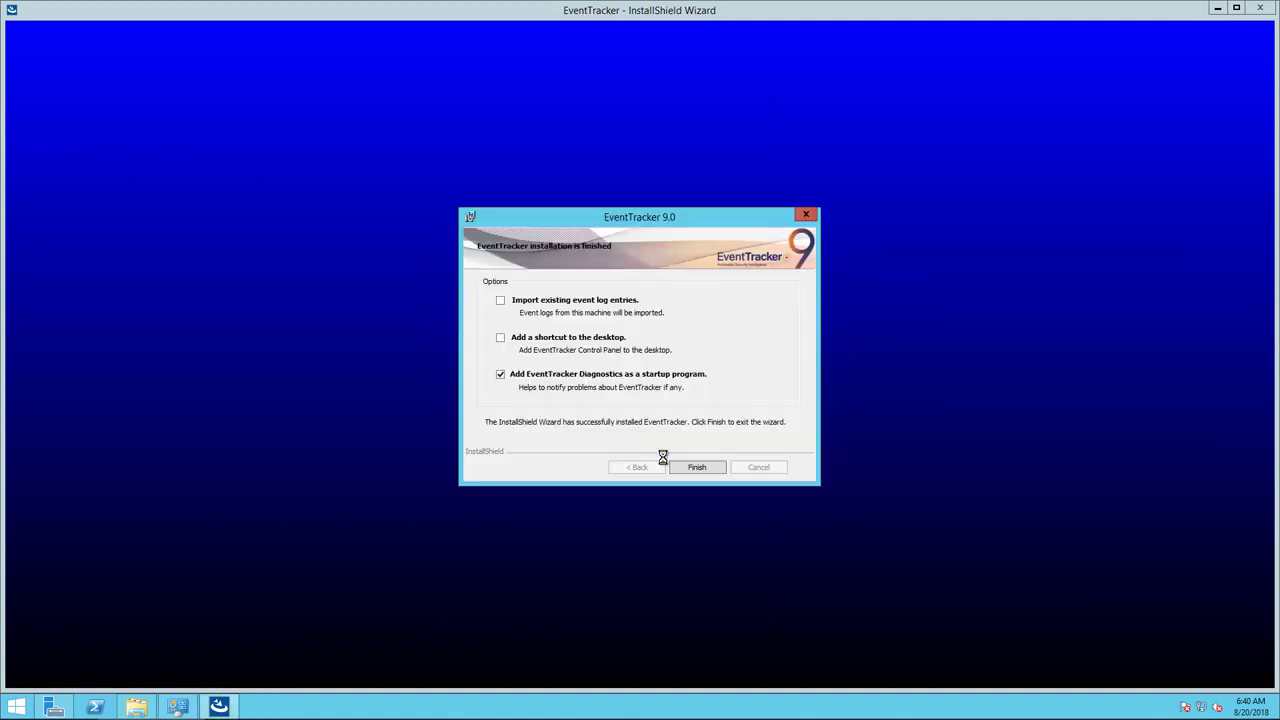
Leave importing existing event log entries off and finish the installation wizard.
{"action": "left_click", "coordinate": [501, 304]}
{"action": "left_click", "coordinate": [502, 303]}
{"action": "left_click", "coordinate": [706, 468]}
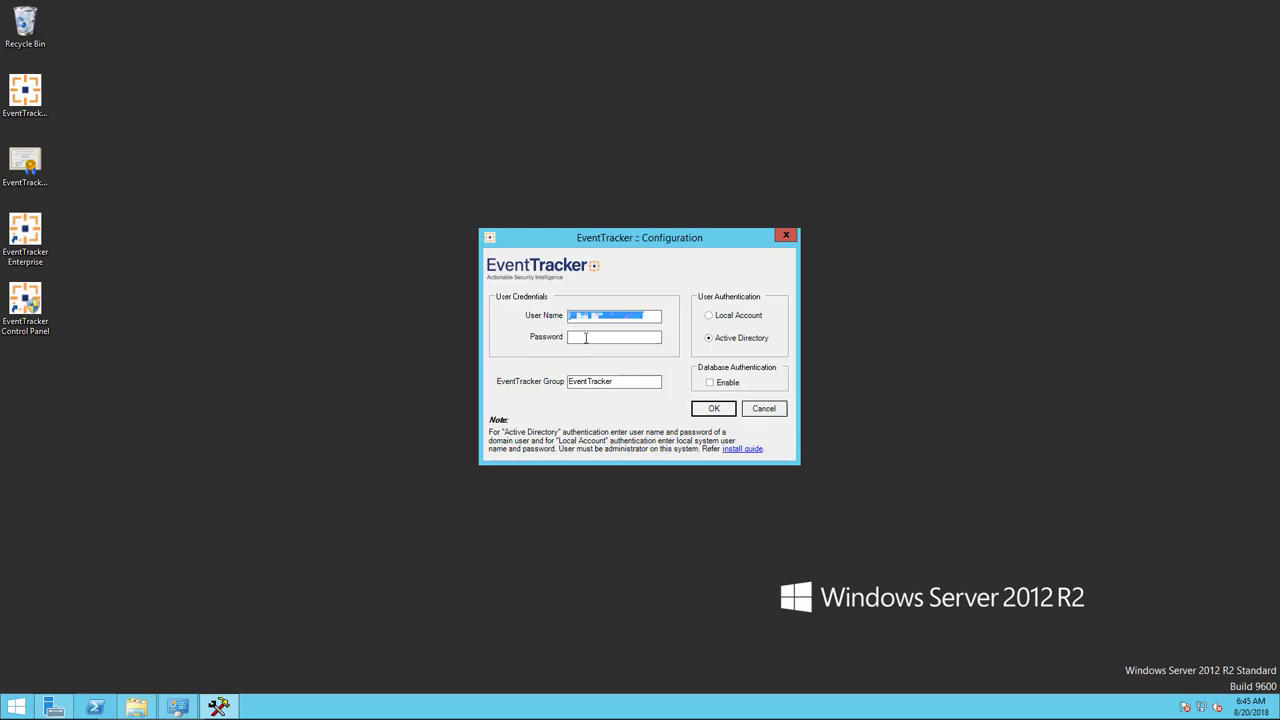
Enter the Active Directory account password and confirm the credential validation.
{"action": "key", "text": "Tab"}
{"action": "type", "text": "*********"}
{"action": "left_click", "coordinate": [716, 410]}
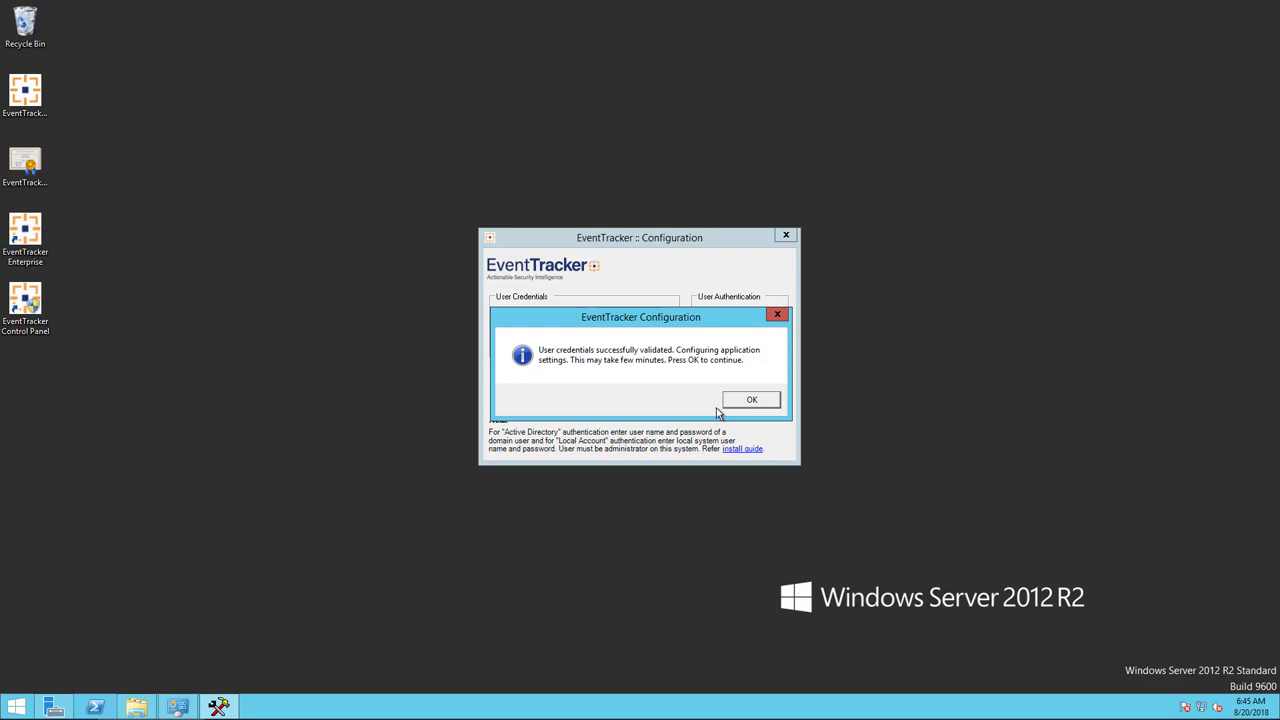
{"action": "left_click", "coordinate": [748, 400]}
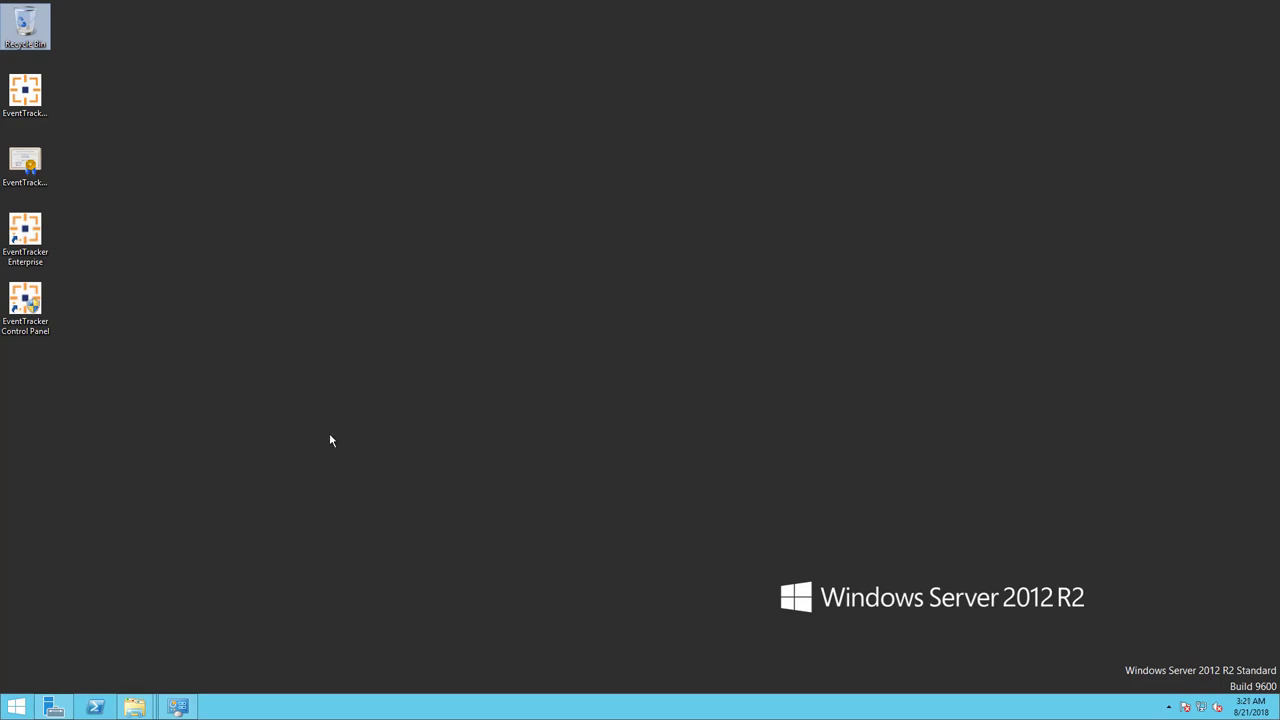
Launch EventTracker Enterprise from the desktop and log in with the administrator user name and password.
{"action": "double_click", "coordinate": [27, 262]}
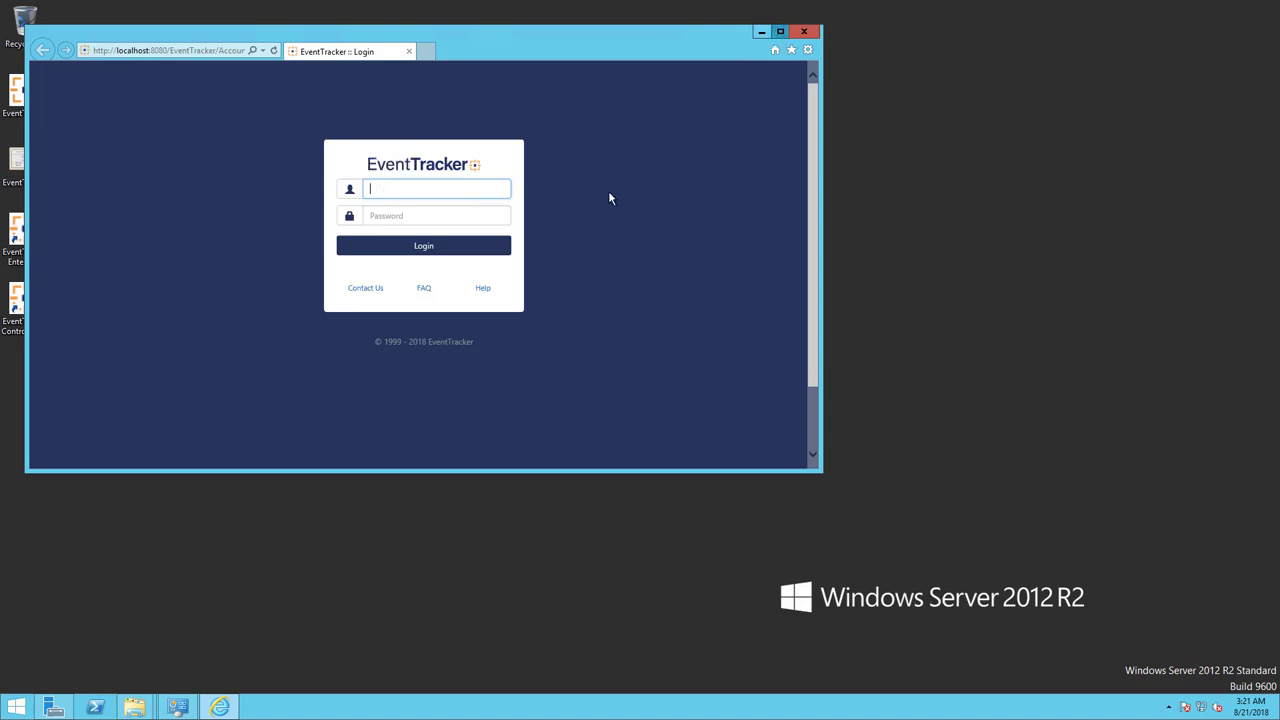
{"action": "key", "text": "super+Up"}
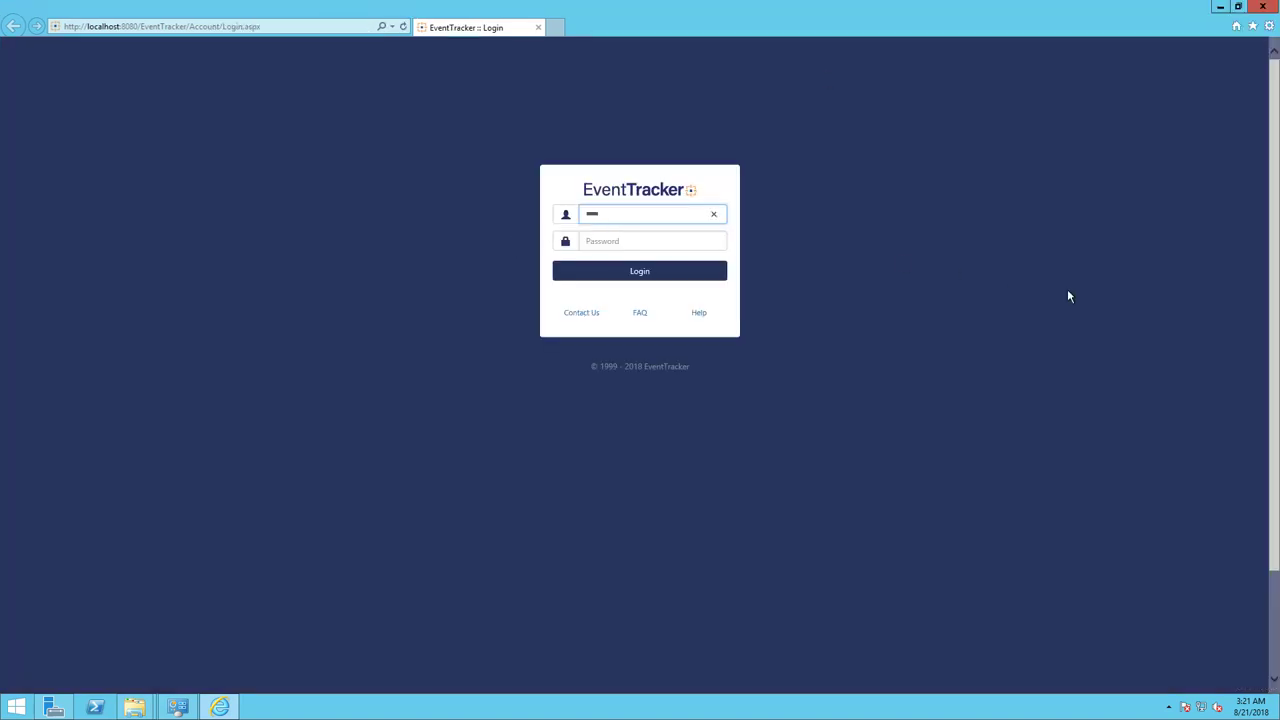
{"action": "key", "text": "Tab"}
{"action": "key", "text": "Return"}
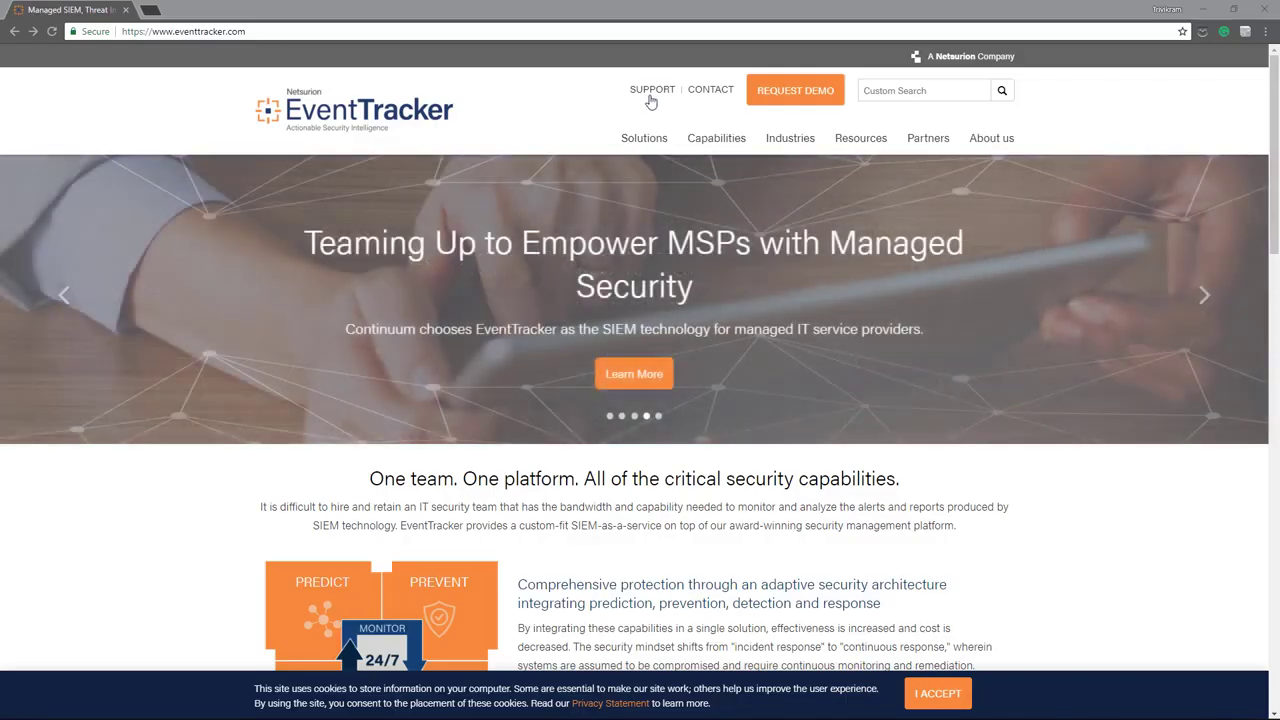
Open the EventTracker 9.0 - Install Guide from Support's Latest Version Docs and scroll through it.
{"action": "left_click", "coordinate": [652, 90]}
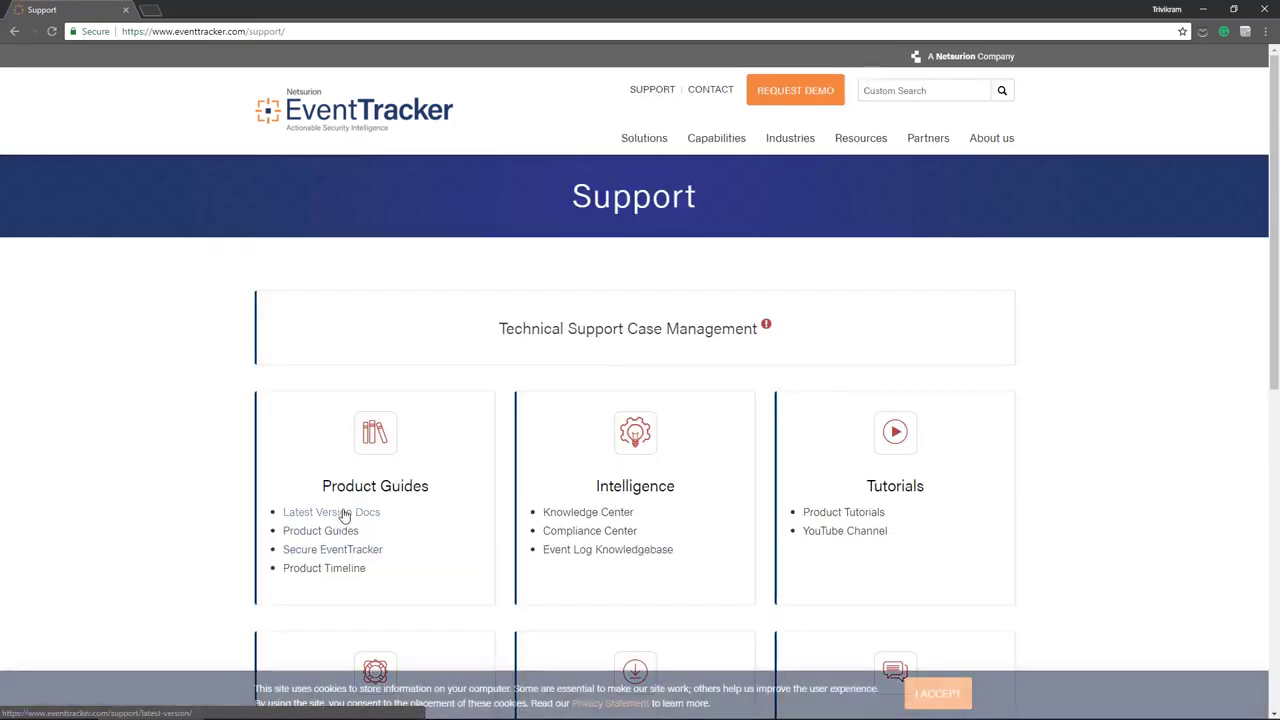
{"action": "left_click", "coordinate": [343, 514]}
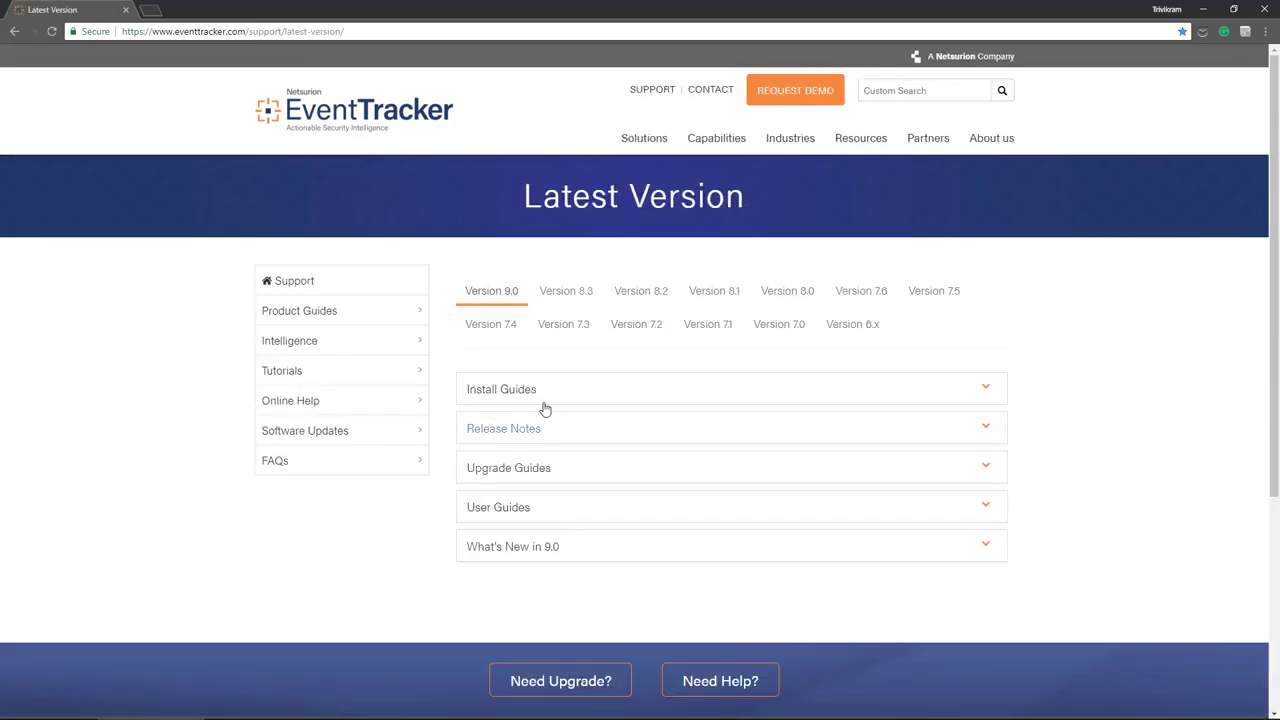
{"action": "left_click", "coordinate": [525, 392]}
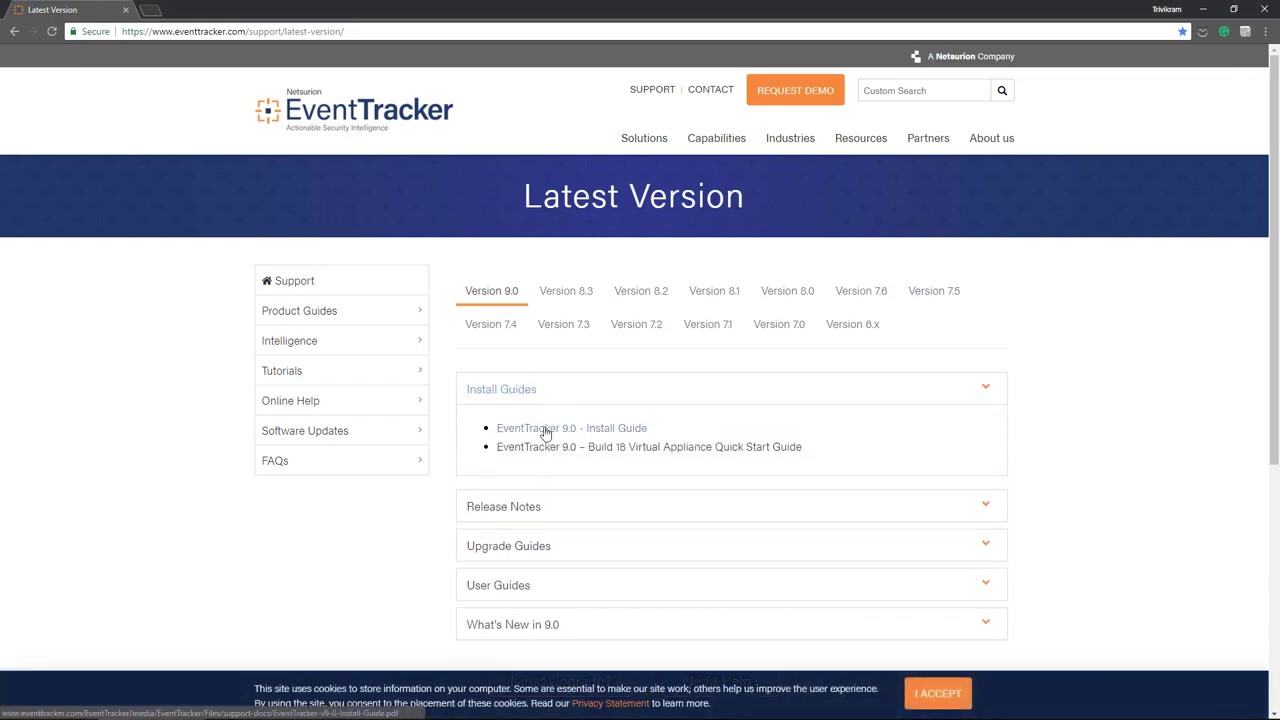
{"action": "left_click", "coordinate": [546, 434]}
{"action": "scroll", "coordinate": [1084, 492], "scroll_direction": "down", "scroll_amount": 7}
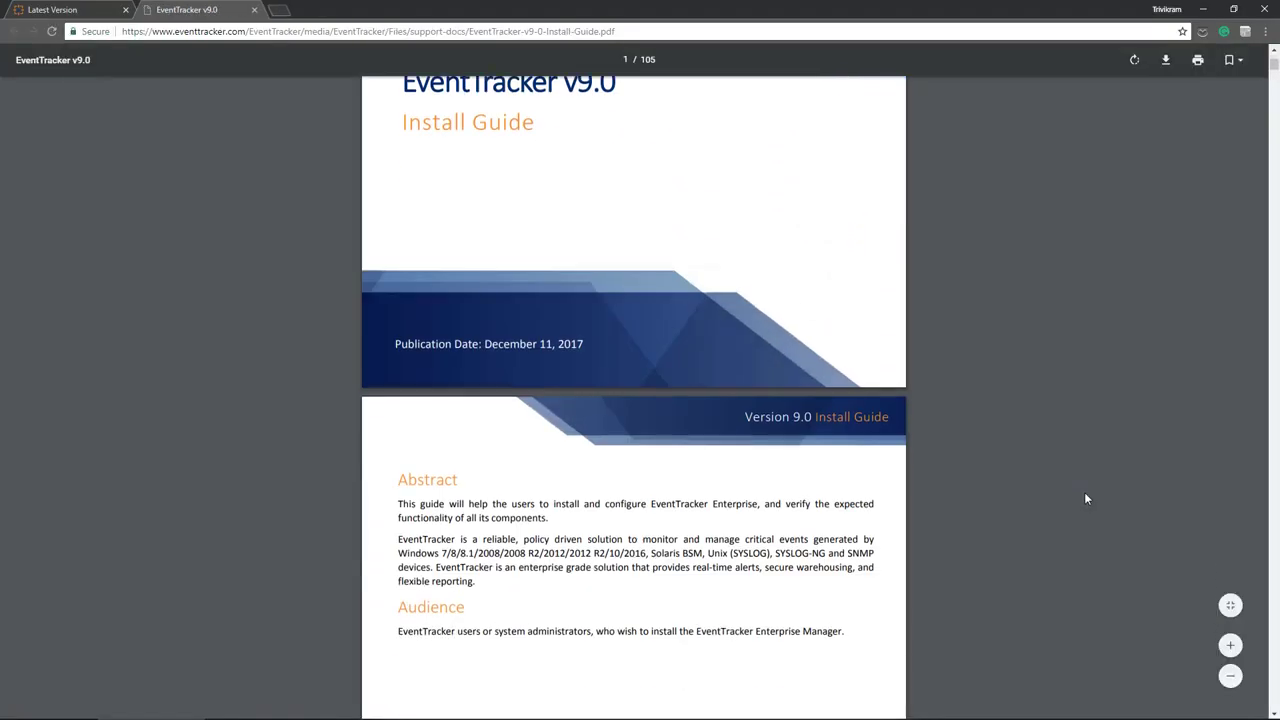
{"action": "scroll", "coordinate": [1085, 493], "scroll_direction": "down", "scroll_amount": 6}
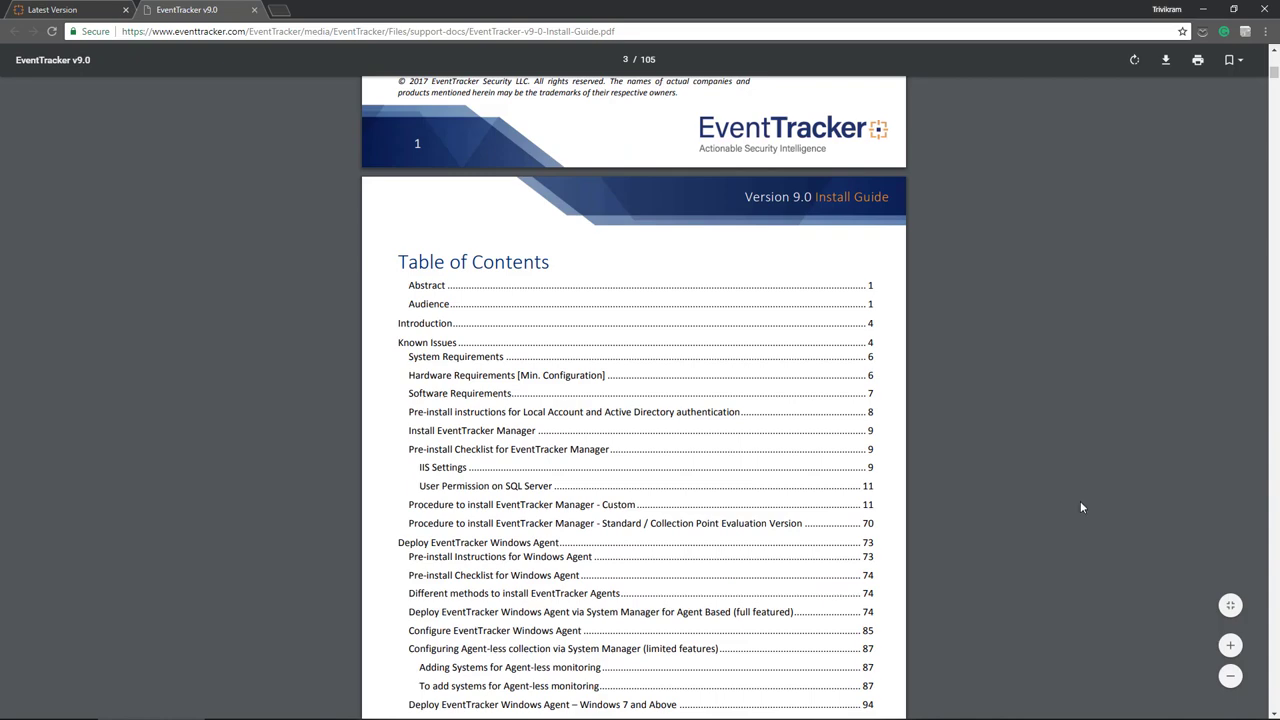
{"action": "scroll", "coordinate": [1080, 507], "scroll_direction": "down", "scroll_amount": 3}
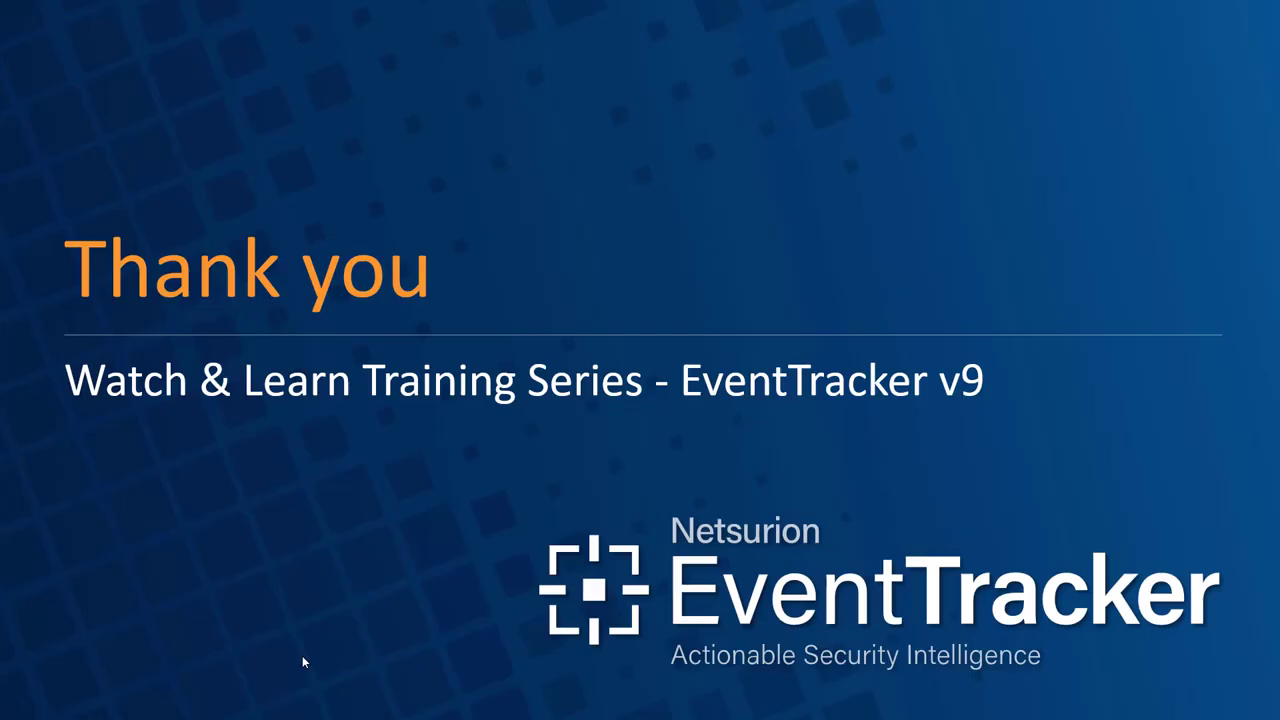